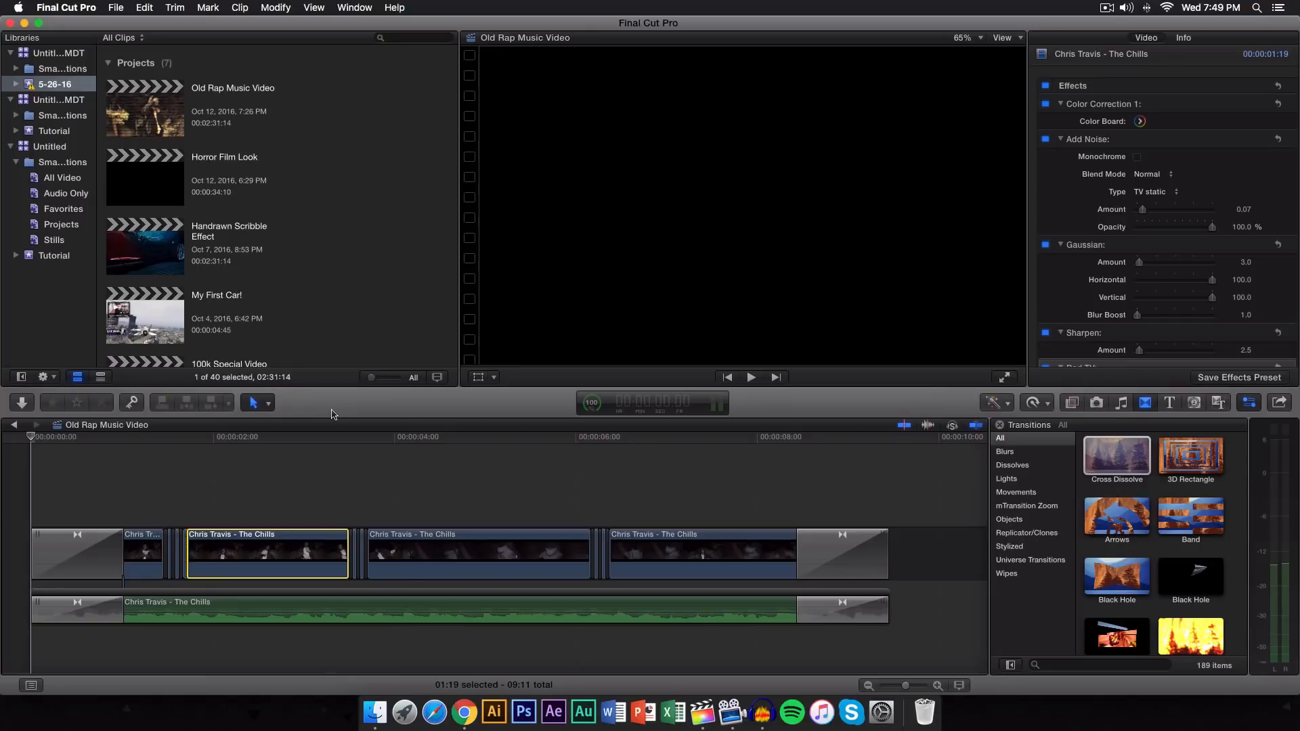
Step: Examine the first video clip and its cut into the short gap by scrubbing through the enlarged timeline
click(148, 536)
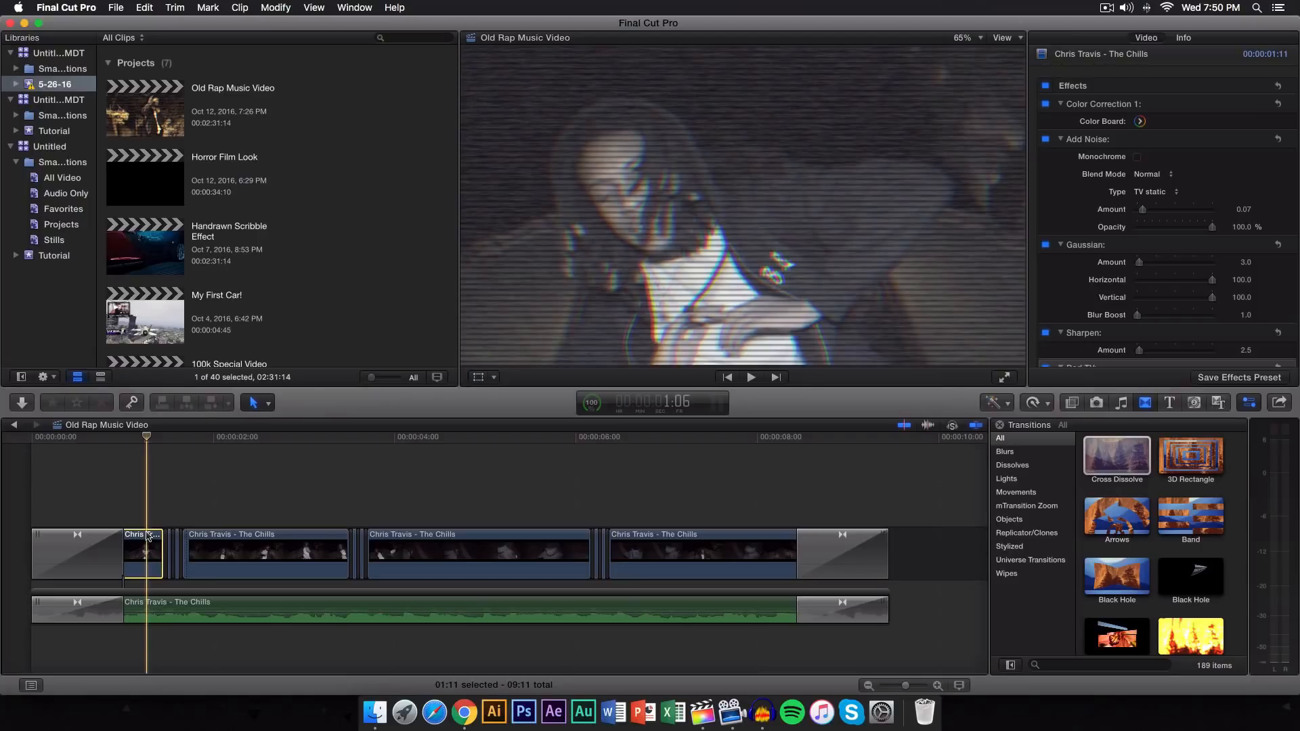
click(140, 439)
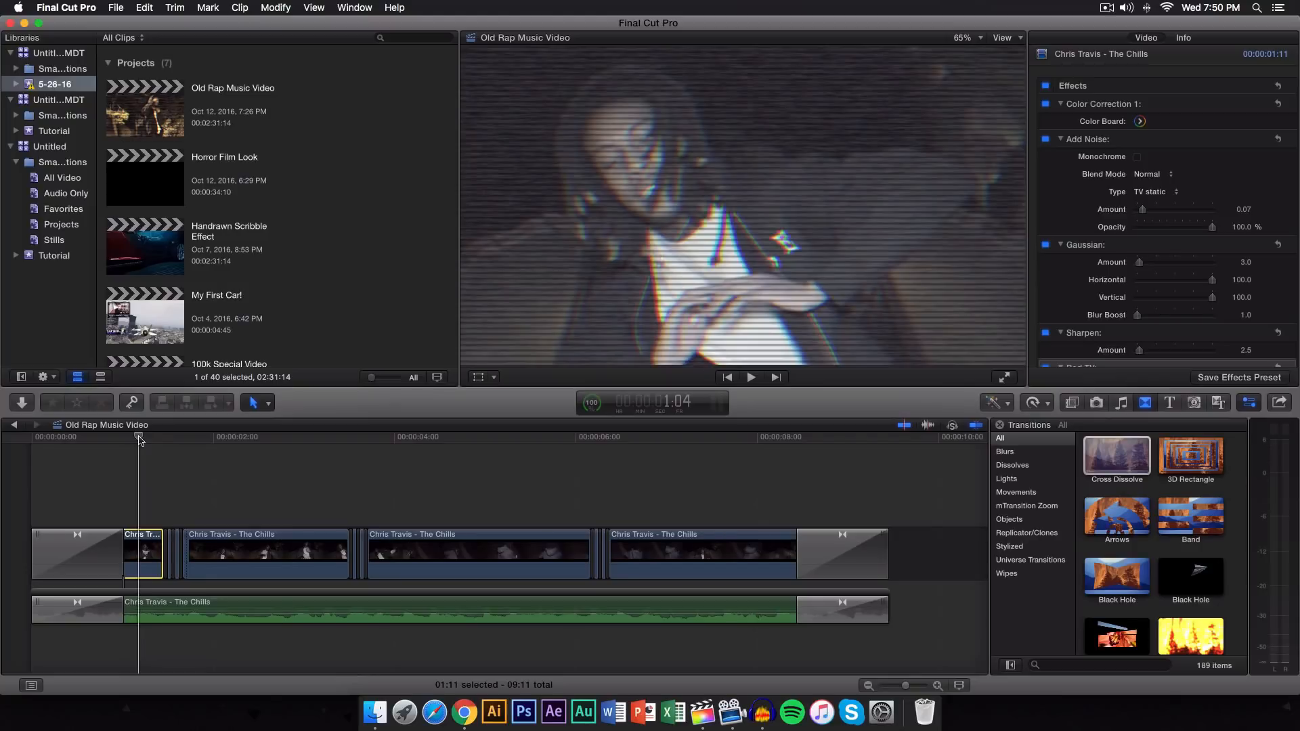
mouse_move(140, 439)
mouse_down()
mouse_move(261, 445)
mouse_move(166, 501)
mouse_move(174, 527)
mouse_move(157, 450)
mouse_move(180, 441)
mouse_move(163, 441)
mouse_up()
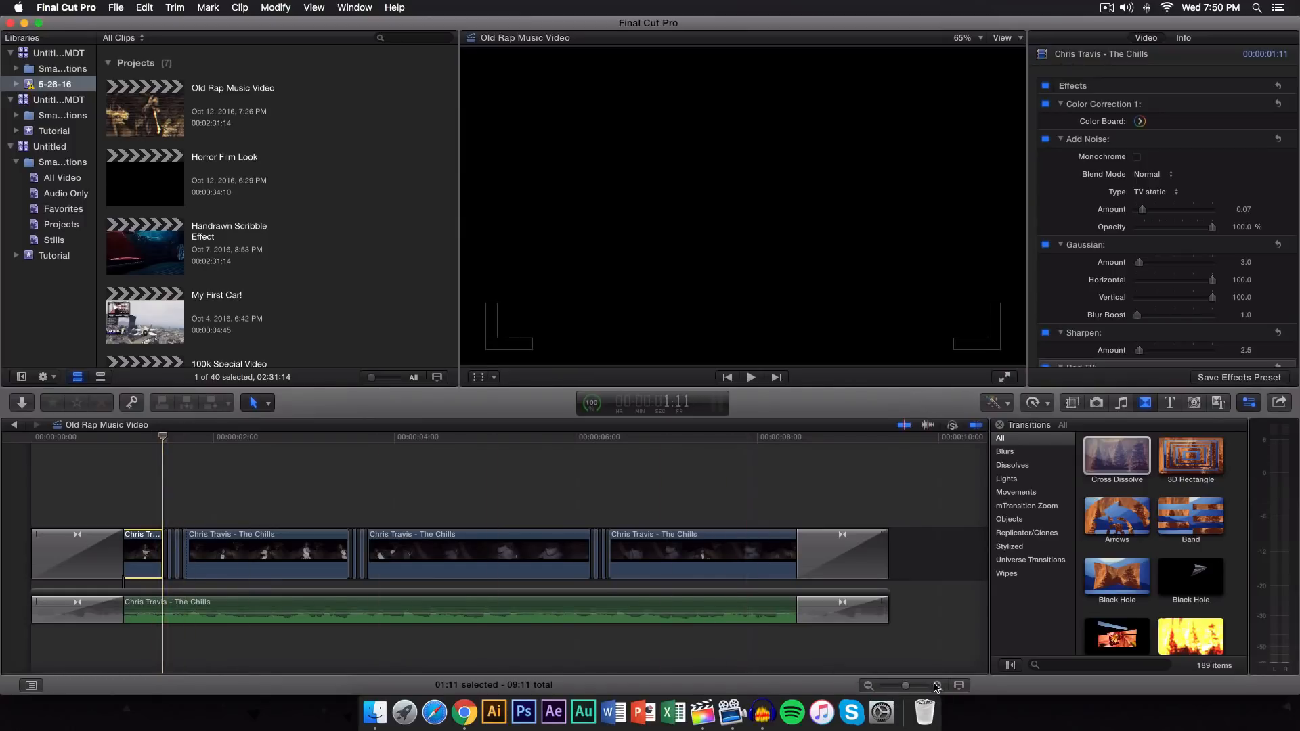
click(938, 685)
click(938, 685)
scroll(285, 555, left, 2)
mouse_move(277, 439)
mouse_down()
mouse_move(258, 439)
mouse_move(371, 446)
mouse_move(265, 445)
mouse_move(363, 451)
mouse_move(267, 447)
mouse_move(307, 444)
mouse_move(271, 444)
mouse_move(291, 444)
mouse_up()
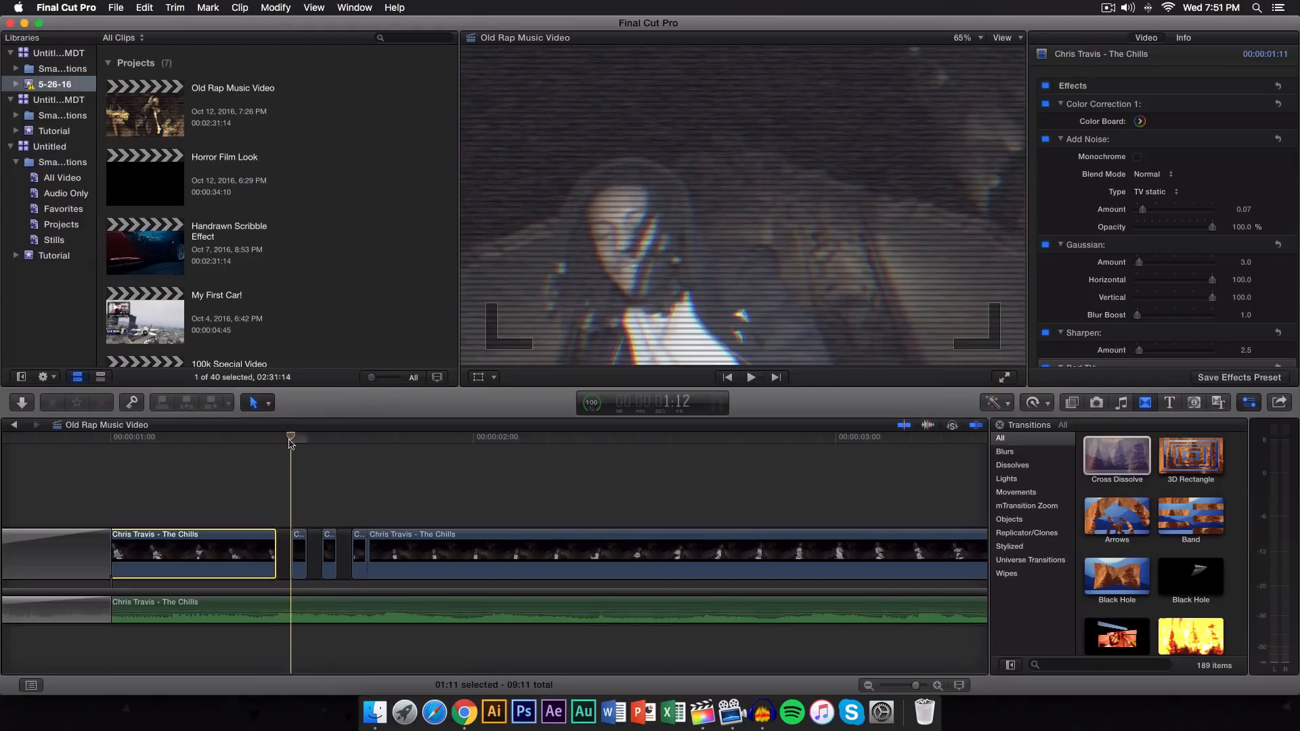
scroll(290, 443, left, 1)
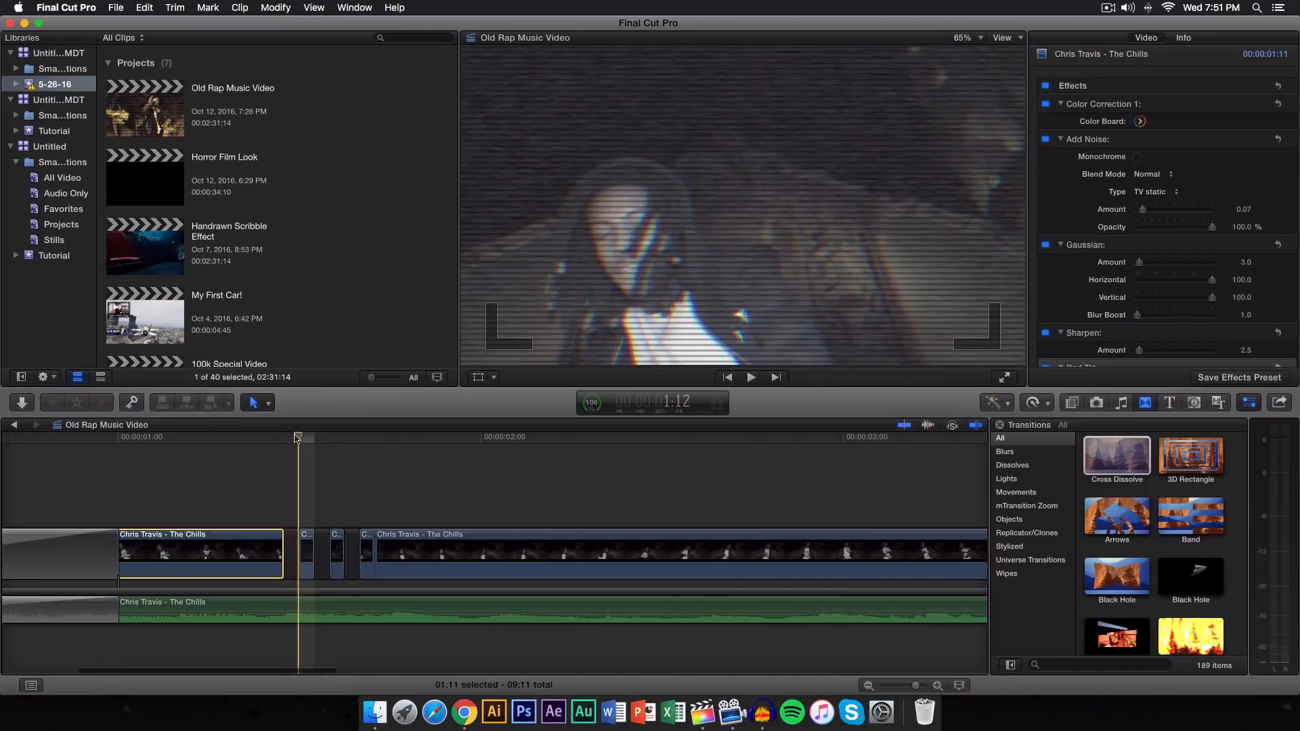
drag(298, 438, 256, 441)
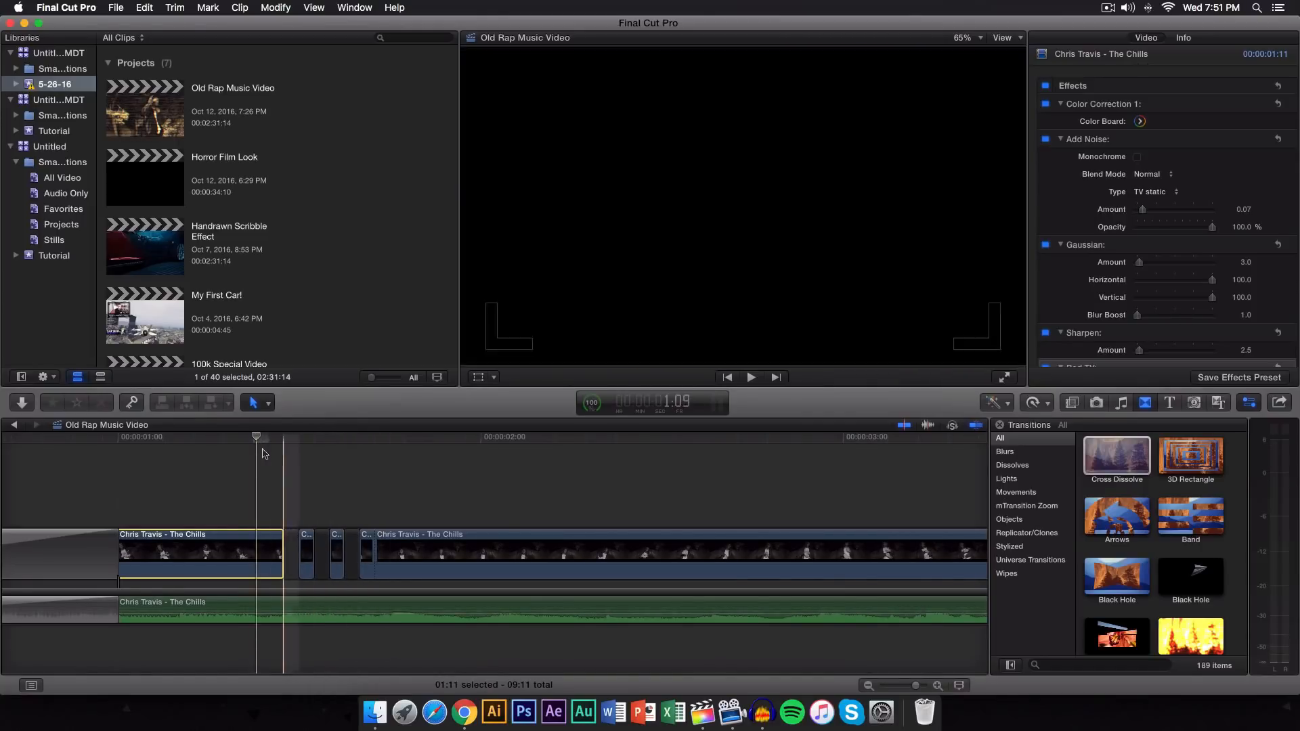
Step: Inspect the one-frame gap and how short clips and gaps alternate before the next long clip
click(293, 546)
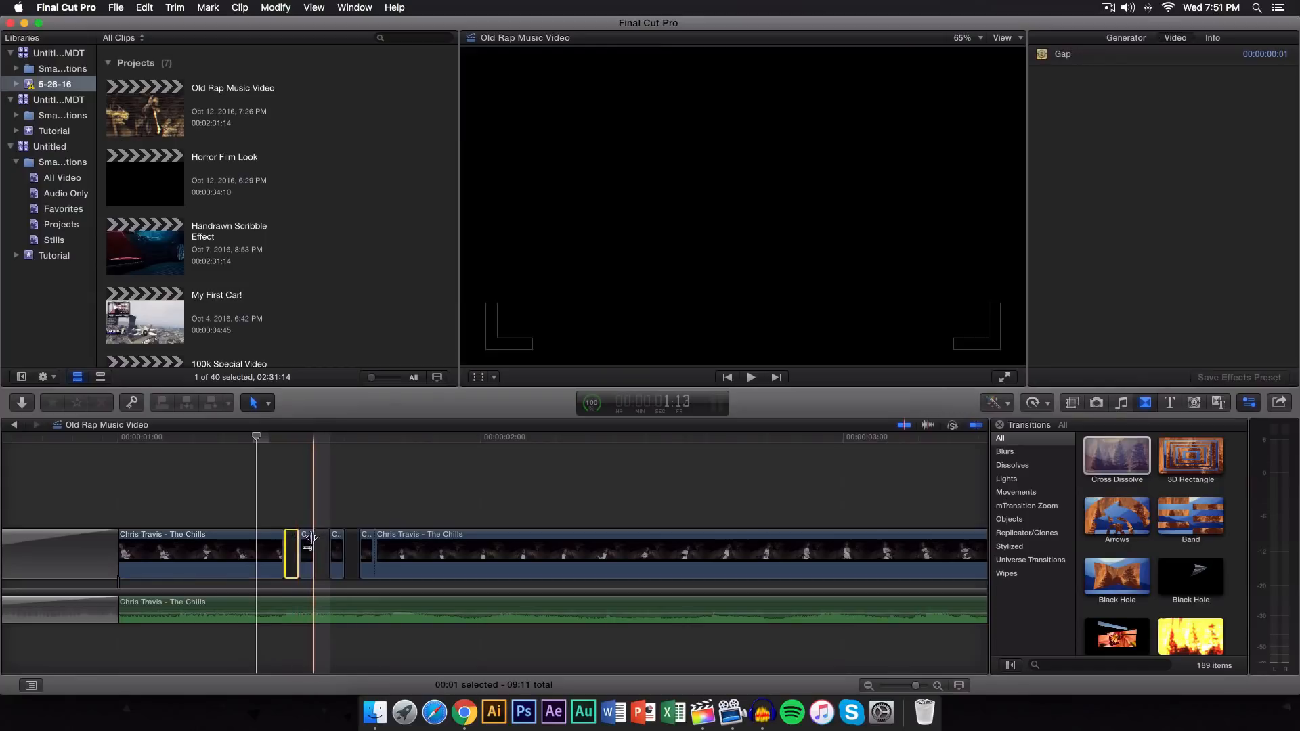
scroll(275, 526, left, 3)
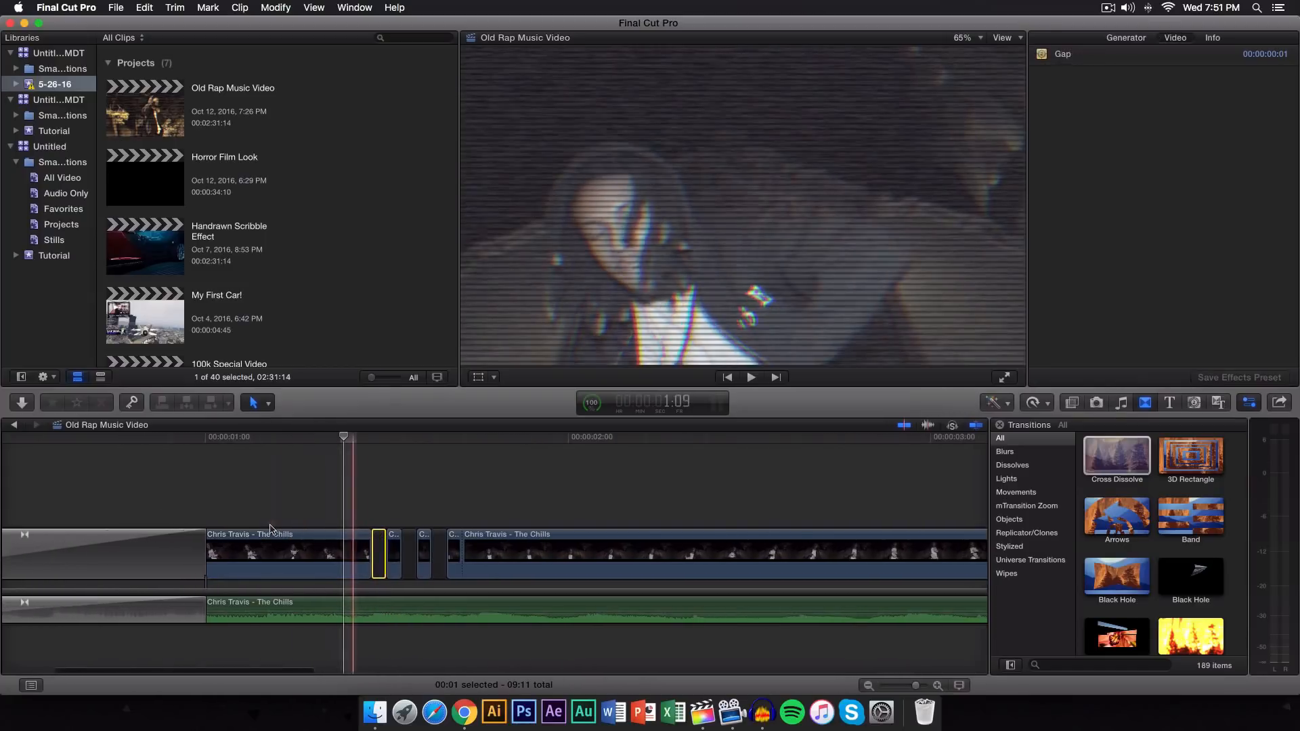
scroll(396, 531, right, 4)
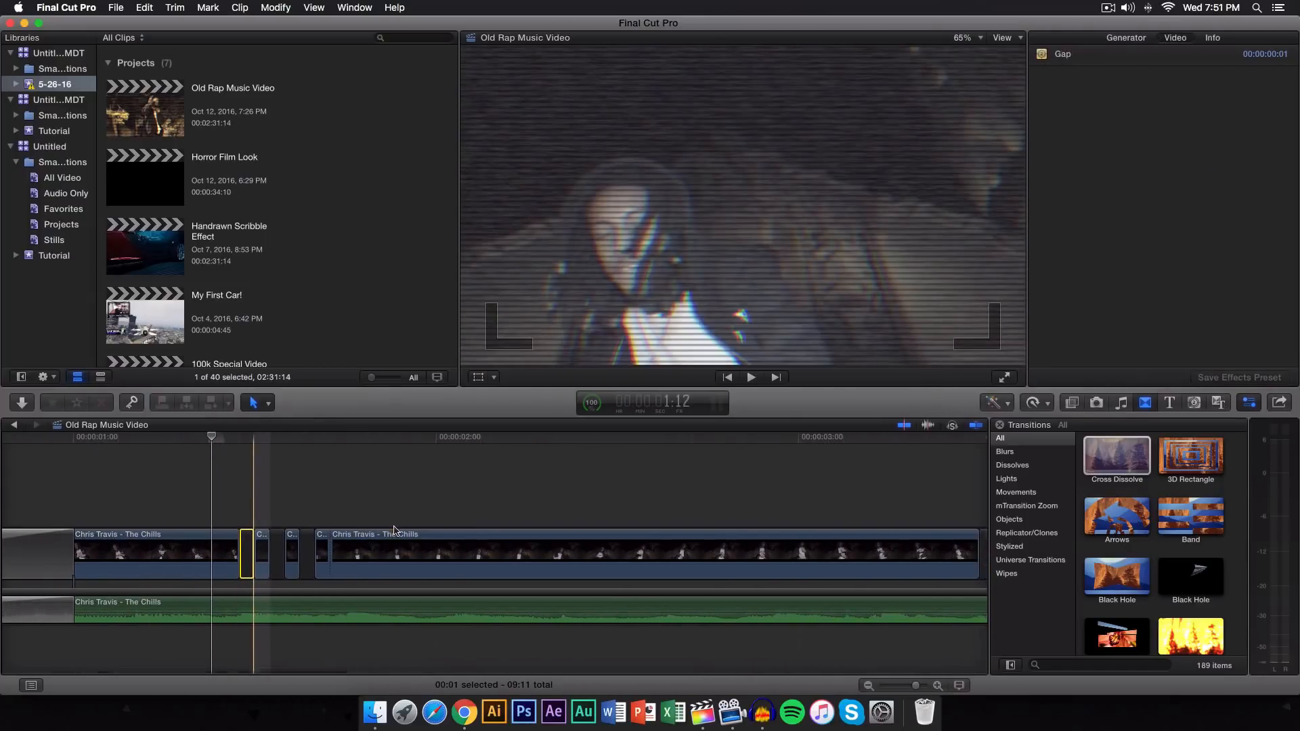
scroll(392, 532, right, 4)
scroll(389, 533, left, 3)
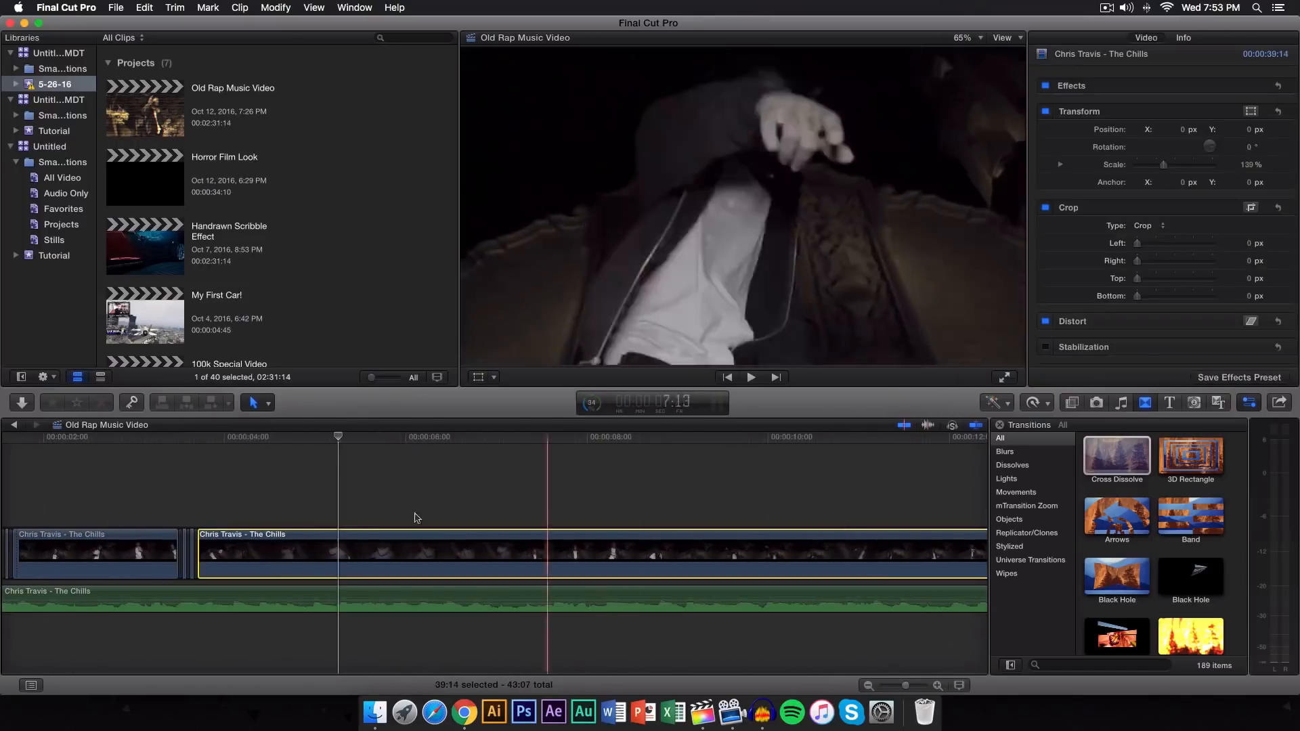
Step: Apply the Color Correction video effect to the long unedited clip in the timeline
click(1075, 405)
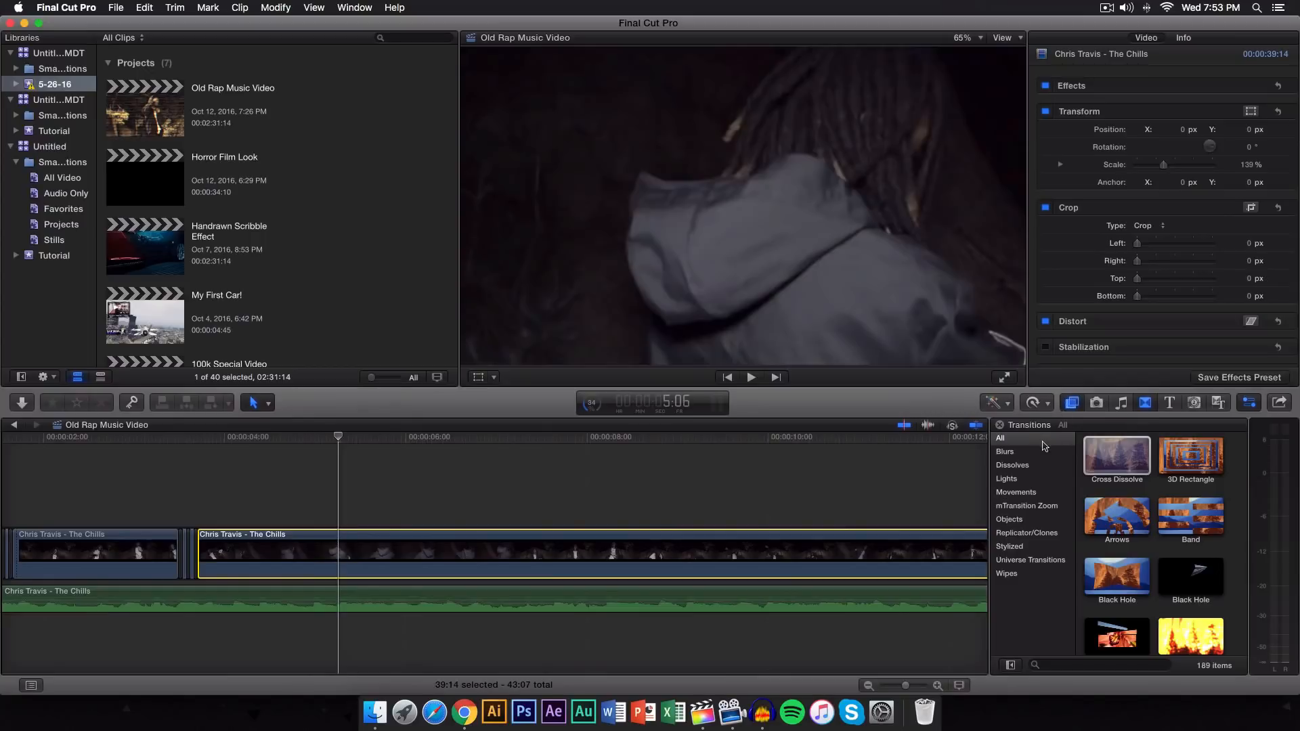
click(1050, 665)
drag(1118, 470, 757, 547)
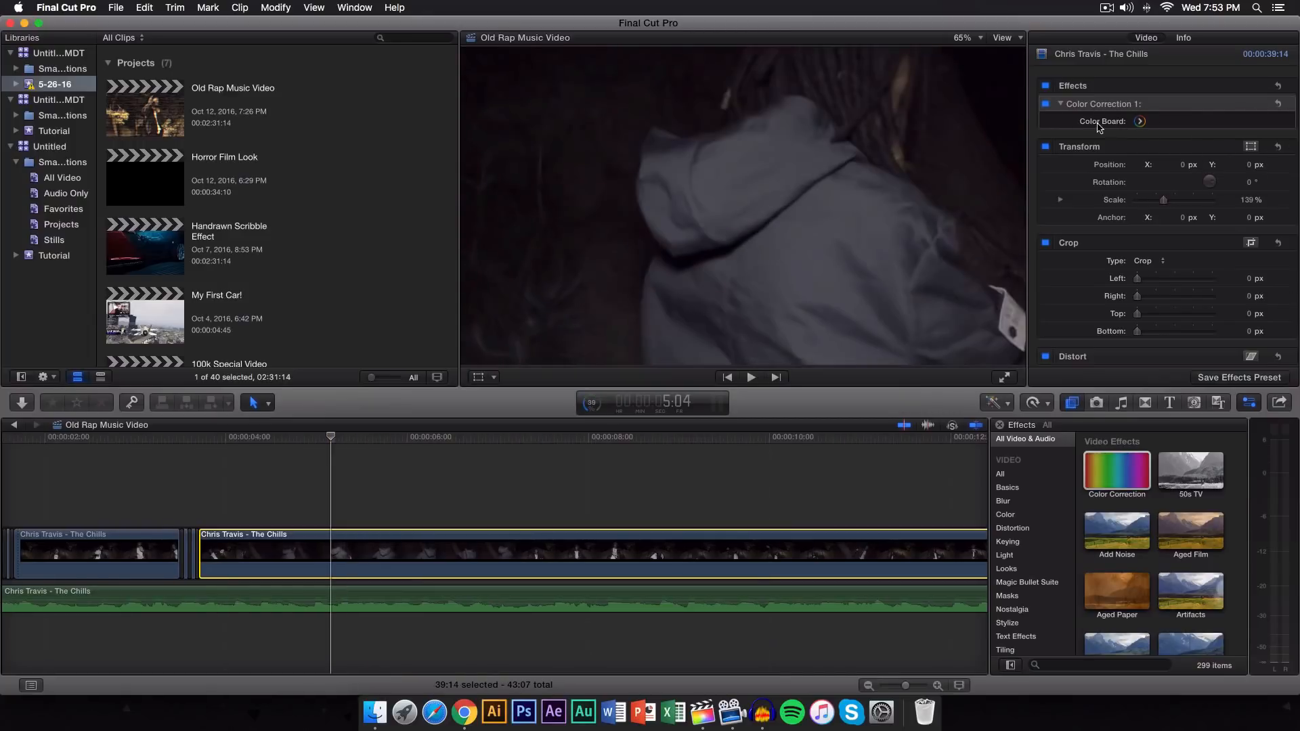
Step: In the Color Board, set the color midtones to 216° at 1%, highlights to 247° at -5% and shadows to 181°
click(1140, 123)
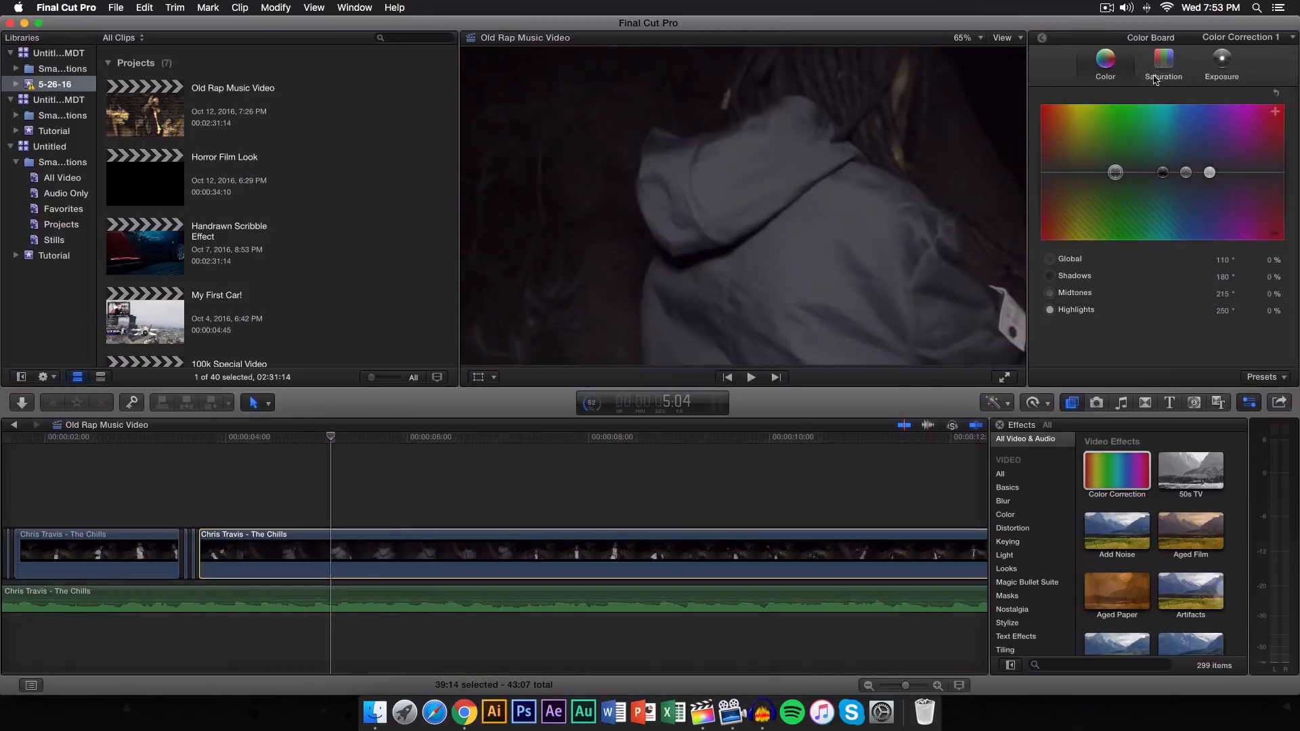
drag(1185, 173, 1186, 174)
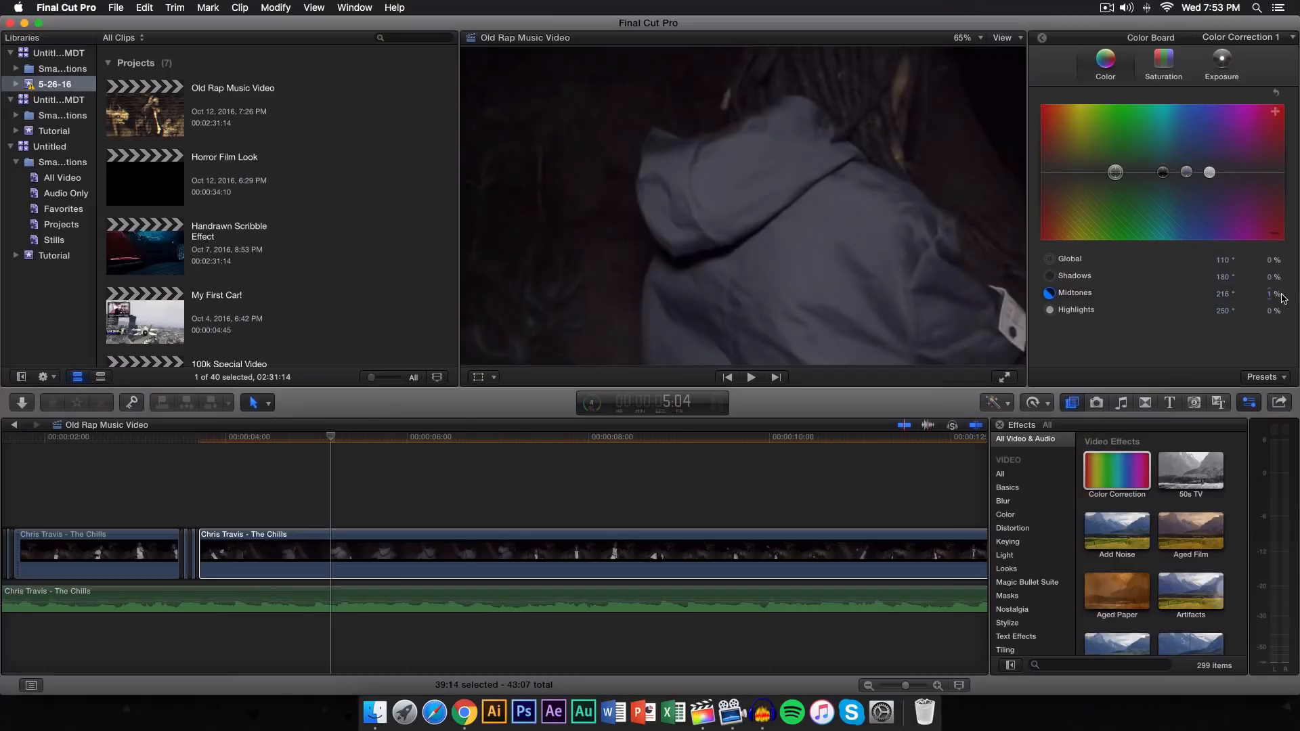
drag(1209, 172, 1164, 176)
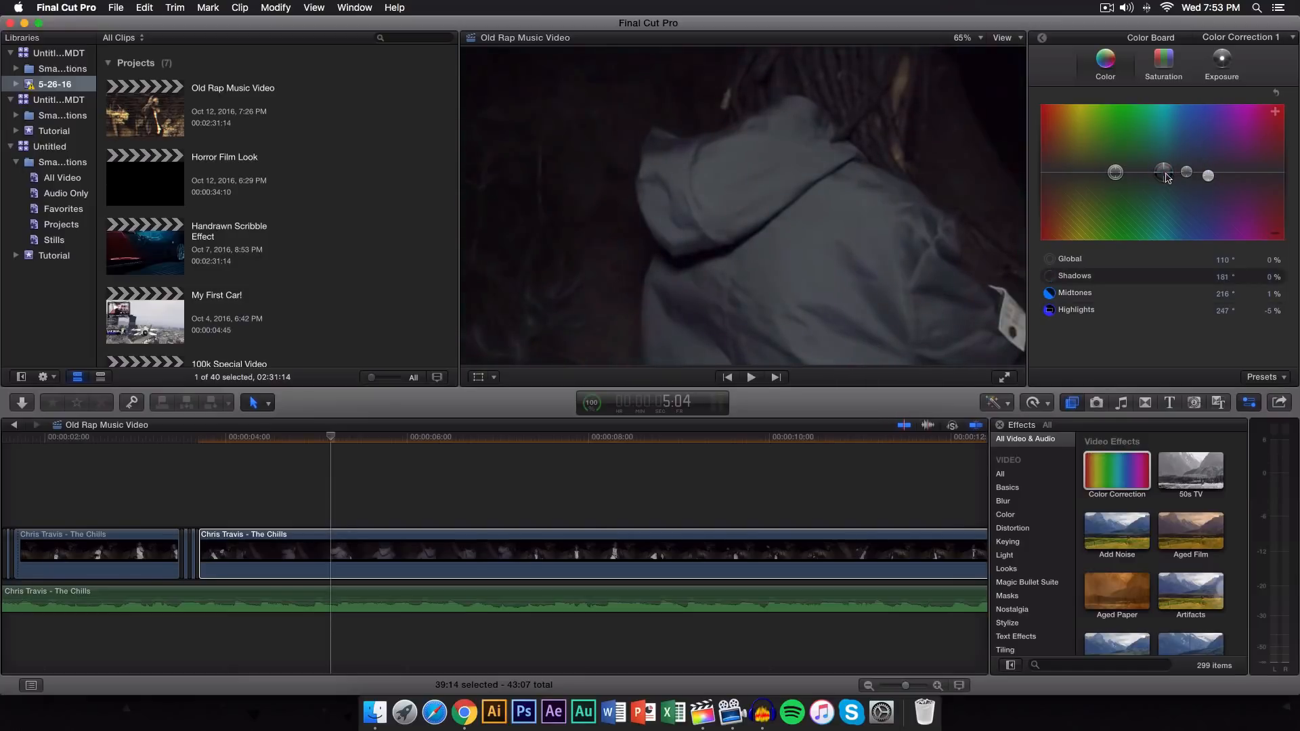
Step: Set the exposure midtones to 12% and highlights to -6%, and return to the clip's effect settings
click(1222, 68)
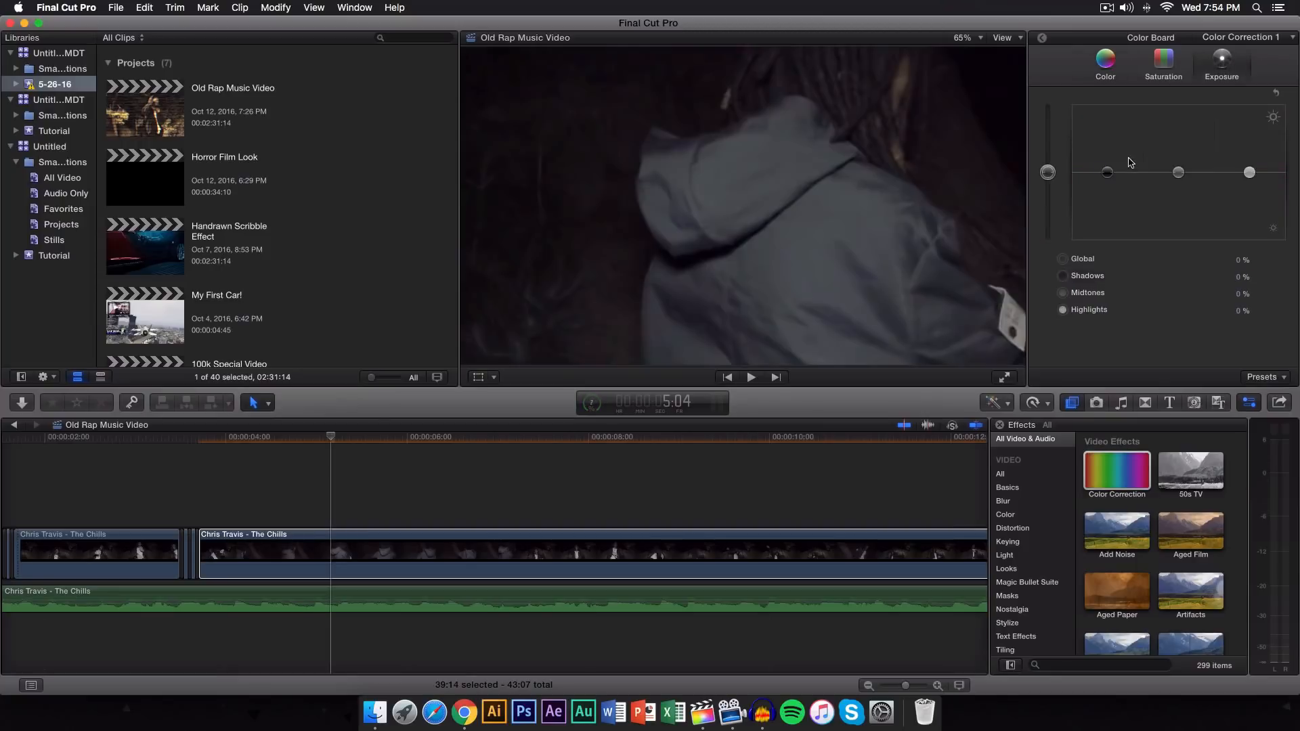
drag(1179, 174, 1168, 167)
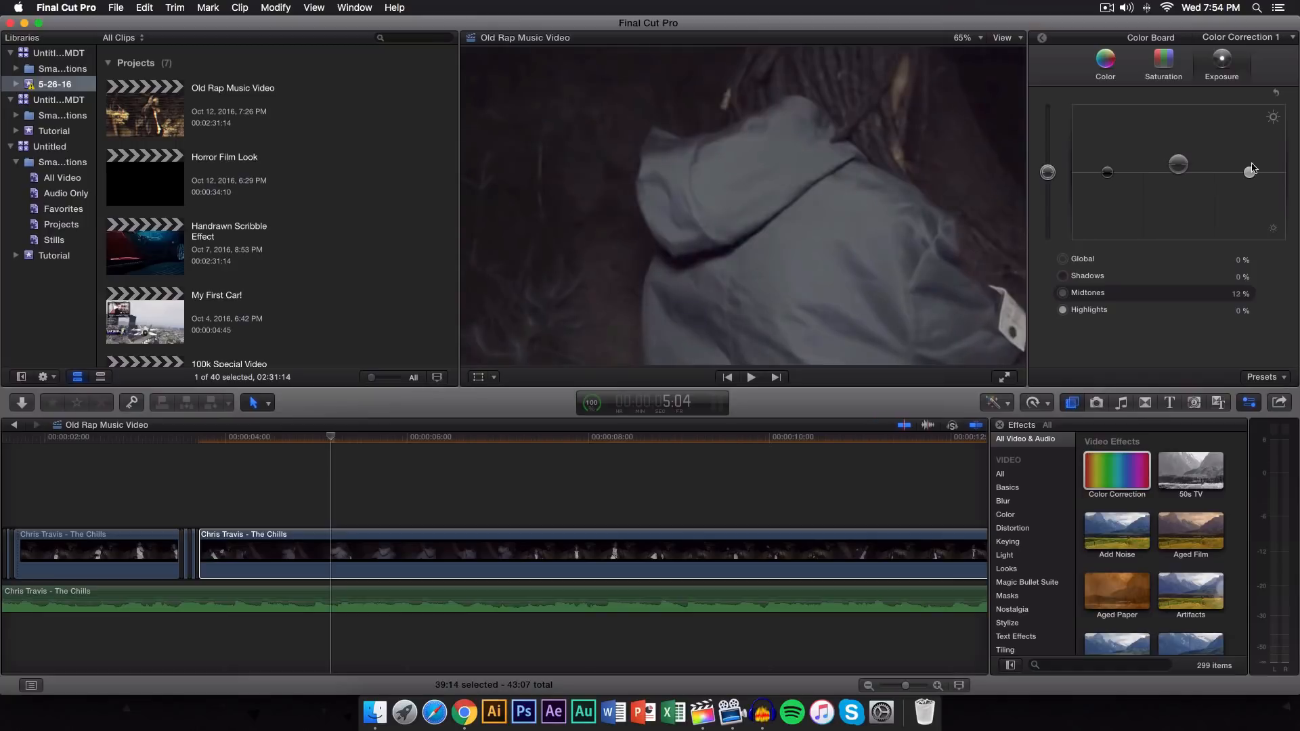
drag(1251, 177, 1248, 180)
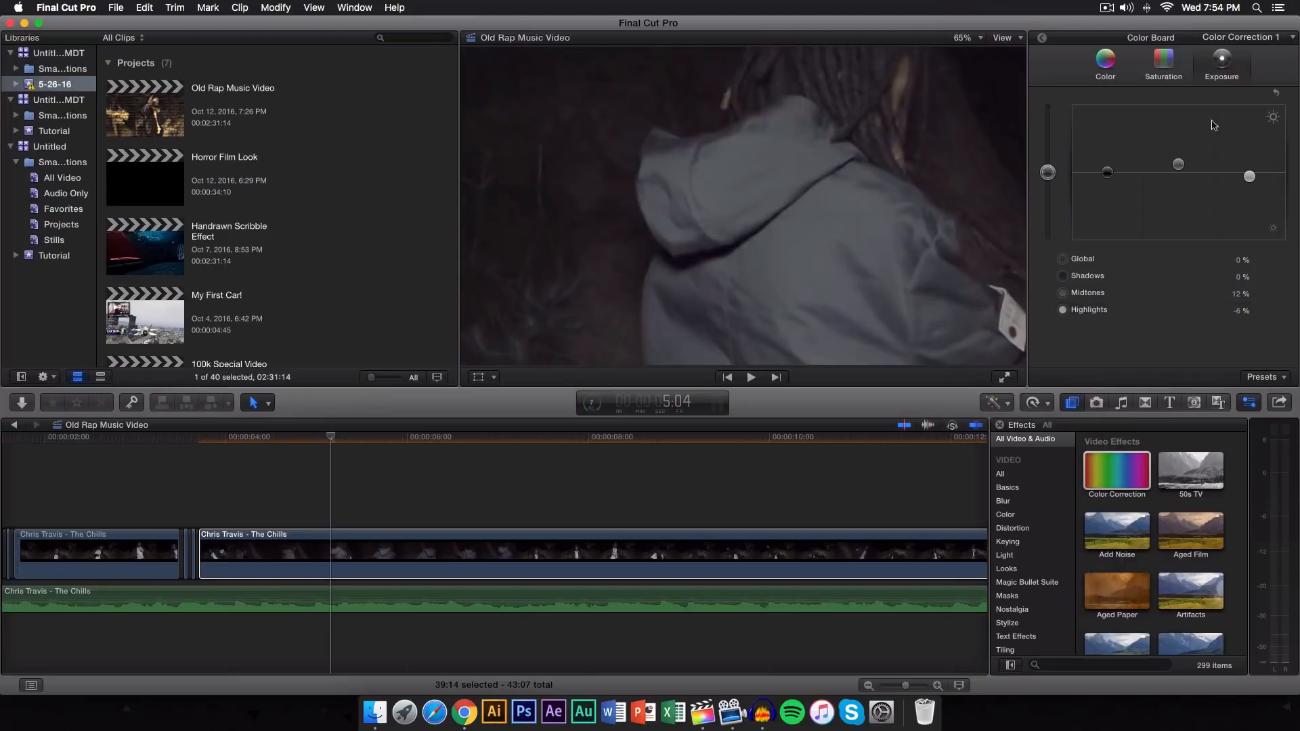
click(1043, 38)
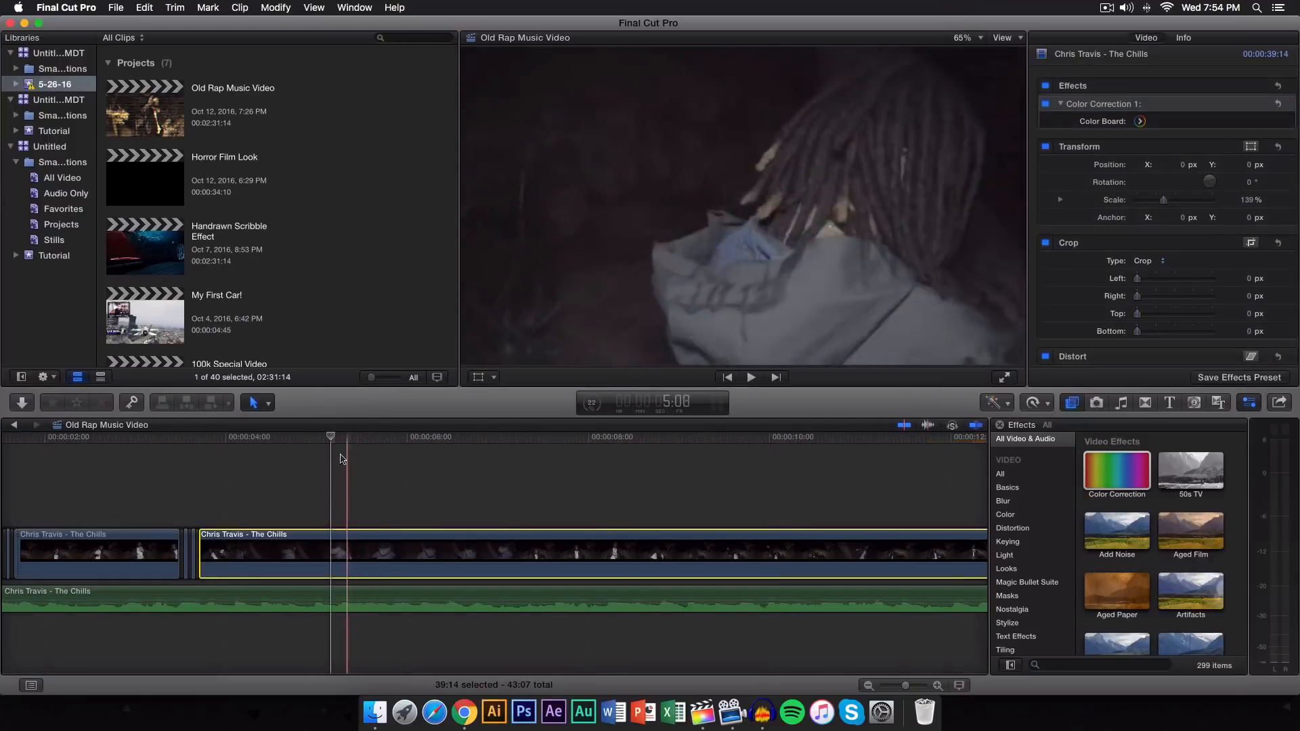
Step: Search the effects for "noise" and apply Add Noise to the long clip
drag(331, 438, 351, 437)
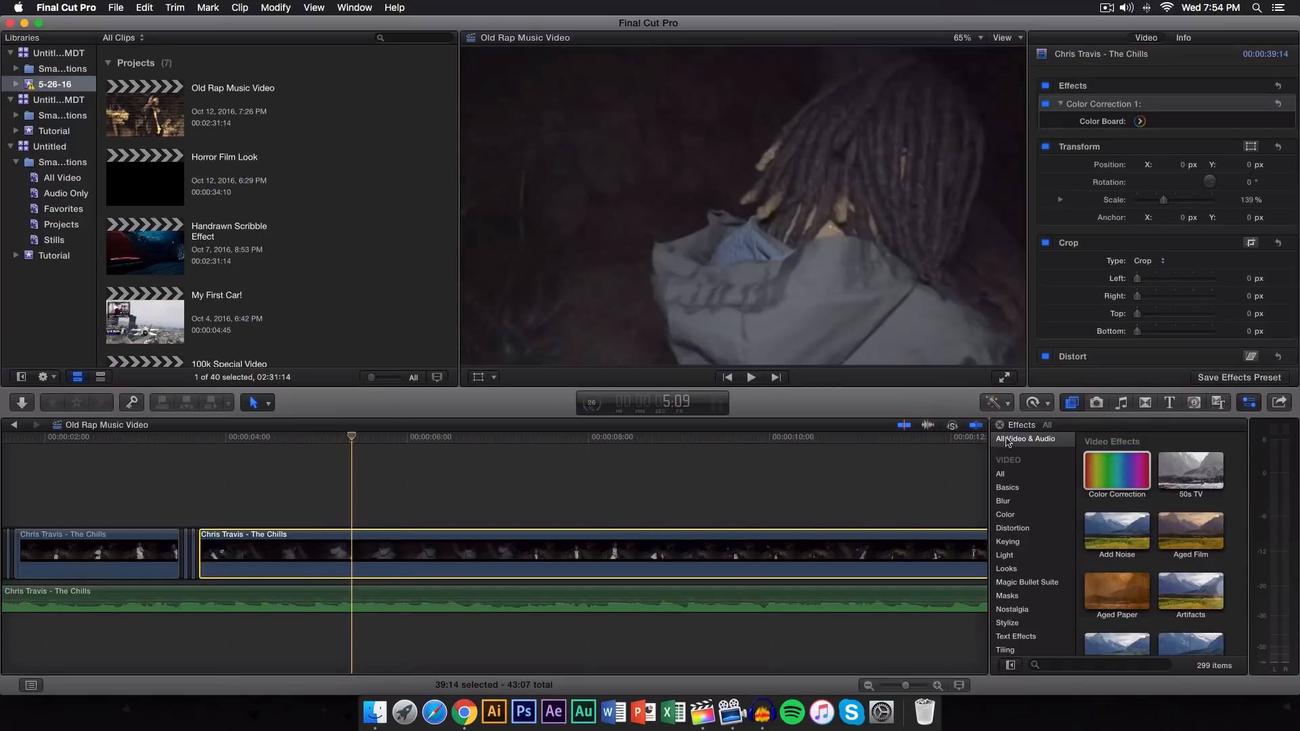
click(1071, 667)
text(nius)
text(ise)
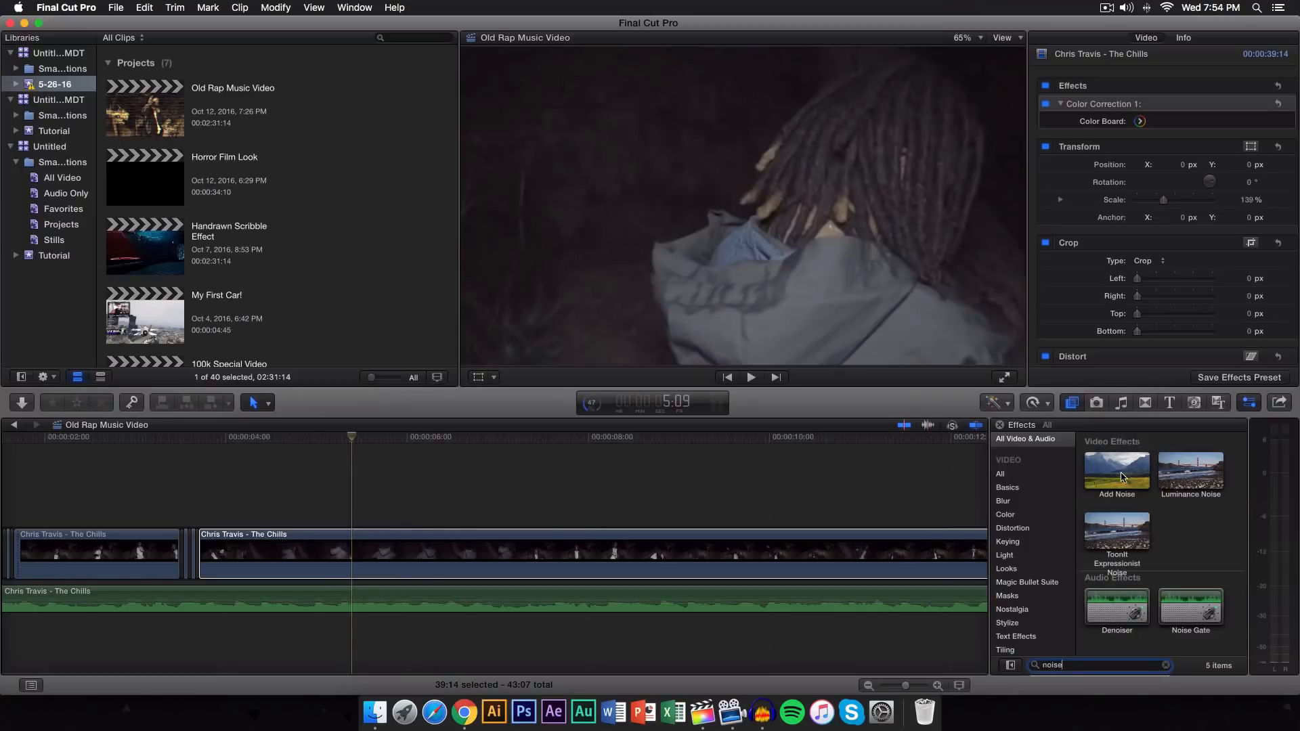
drag(1117, 468, 410, 555)
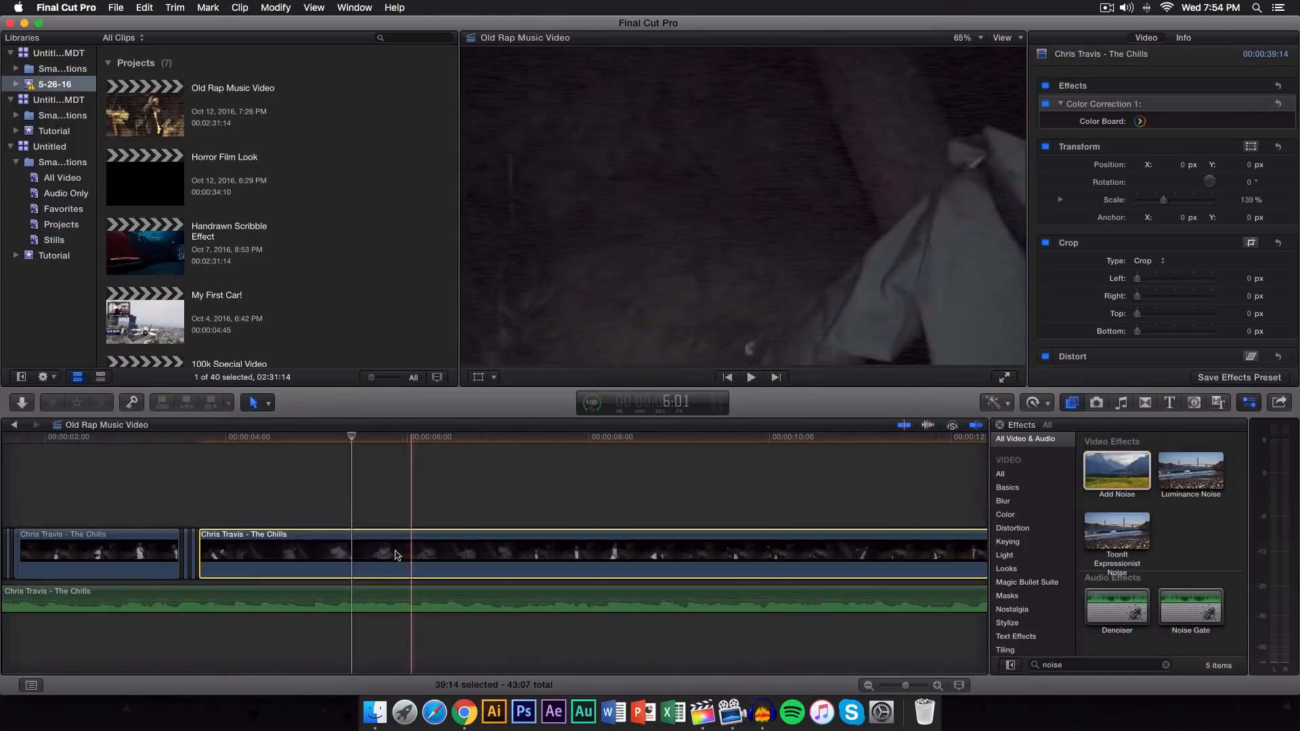
Step: Play back the long clip to check the noise effect, and return the playhead near the clip's start
click(369, 599)
key(space)
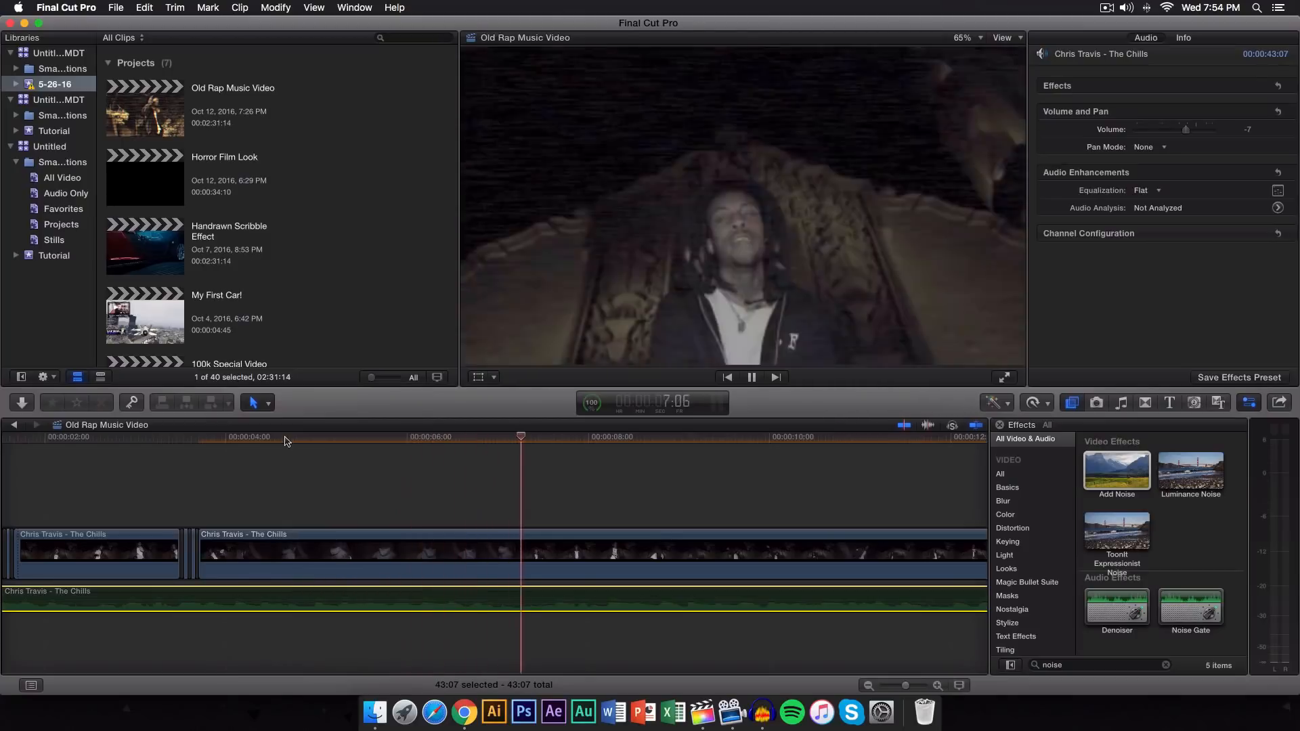
key(space)
click(281, 440)
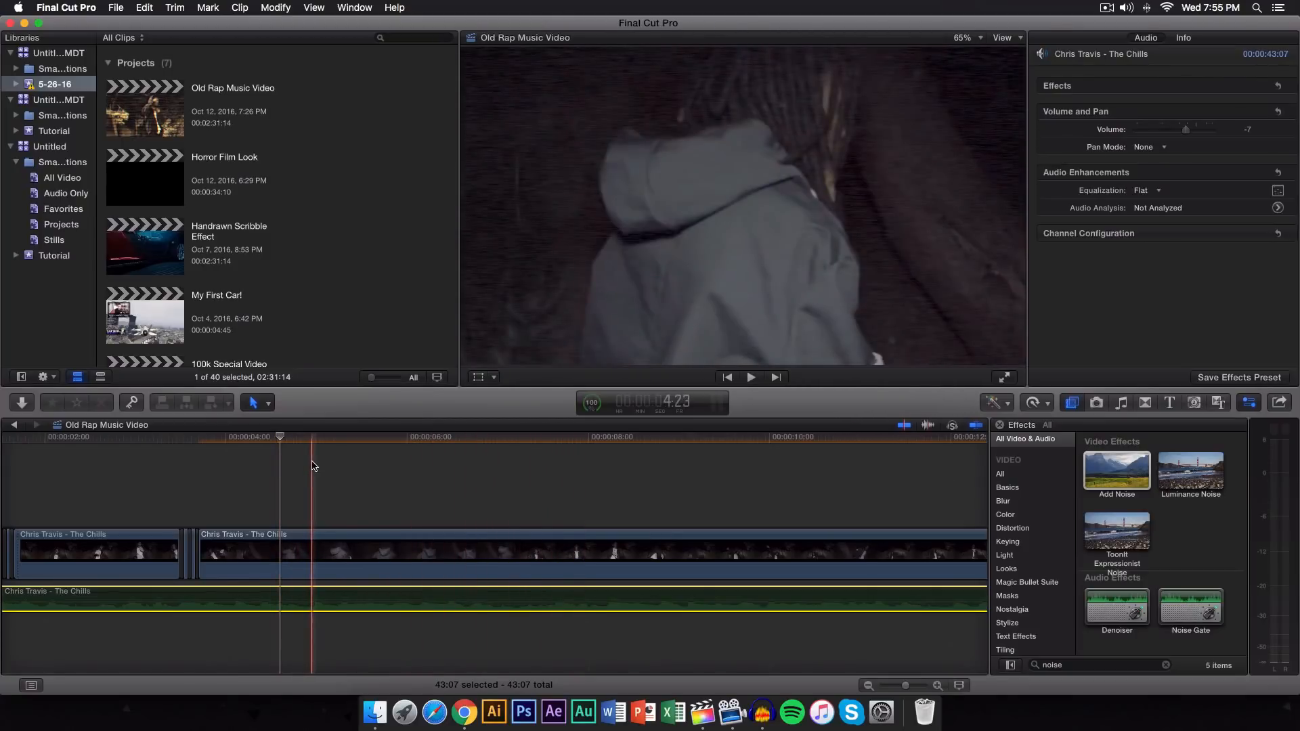
Step: Try the White Noise (Uniform) type for the long clip's Add Noise effect
click(313, 552)
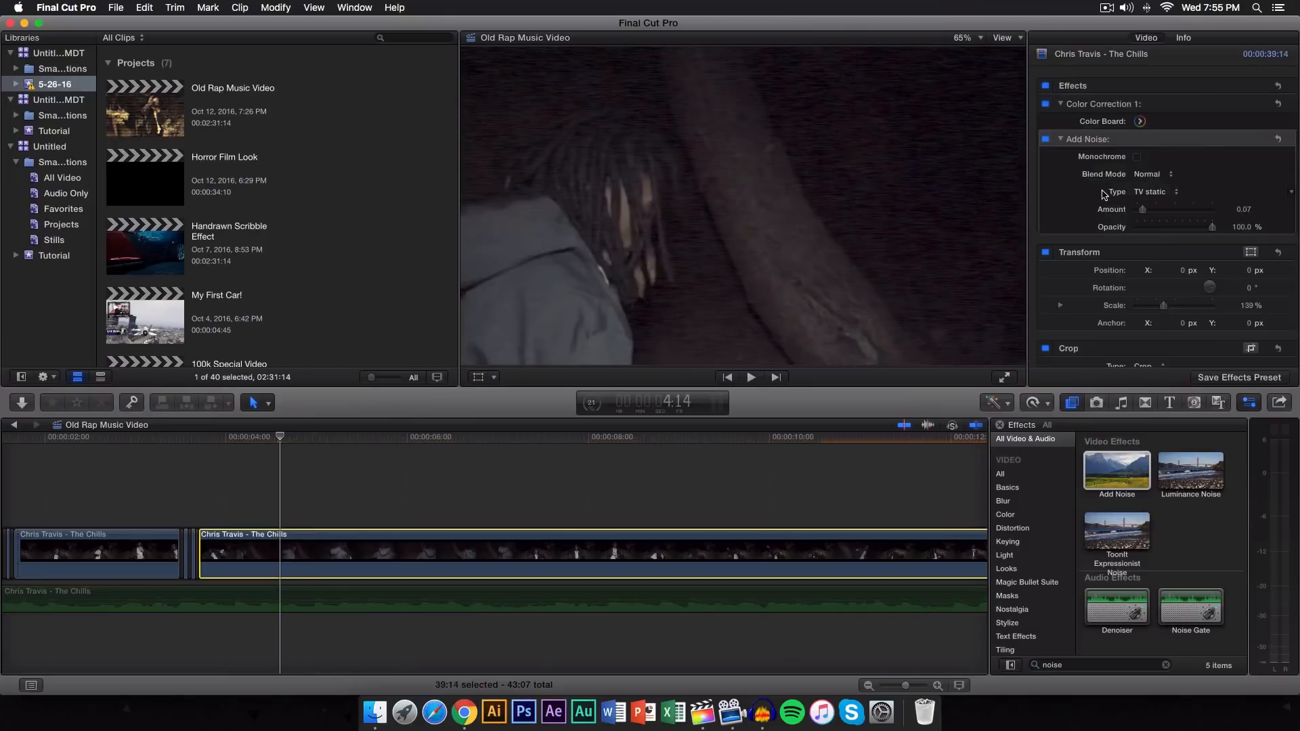
click(1145, 192)
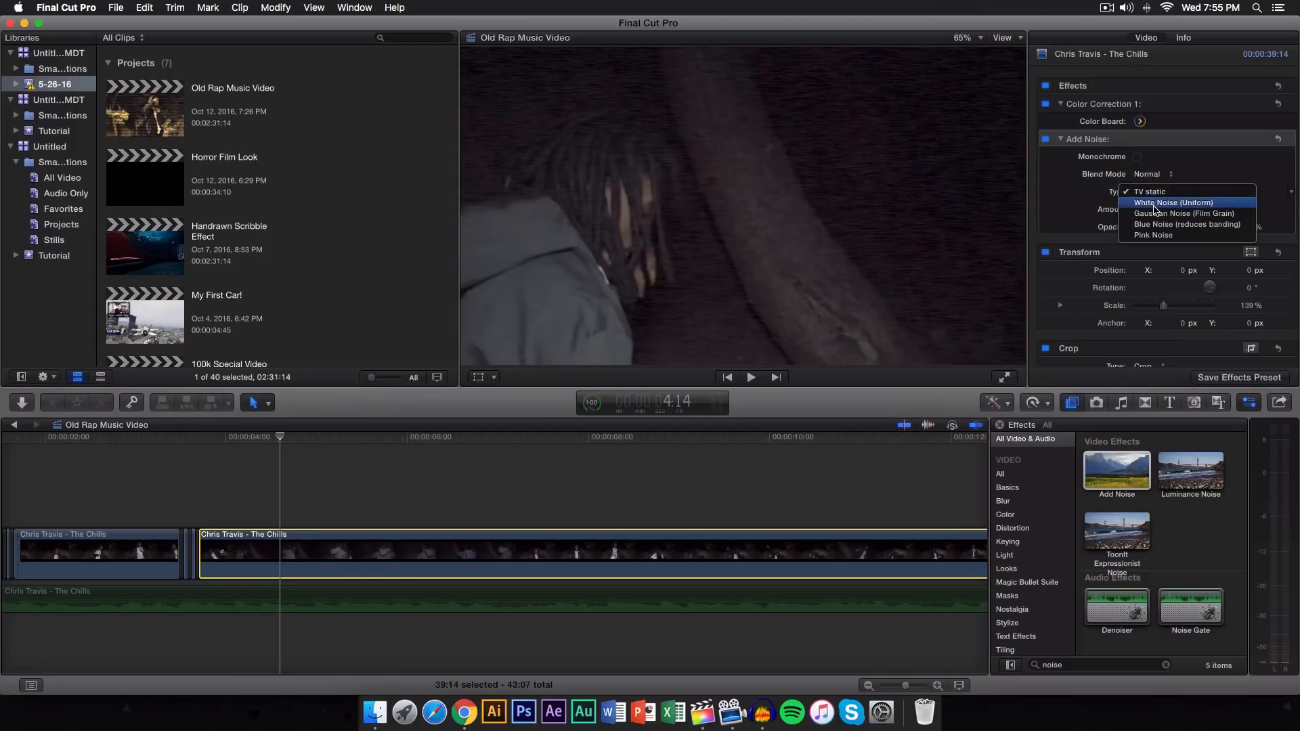
click(1153, 204)
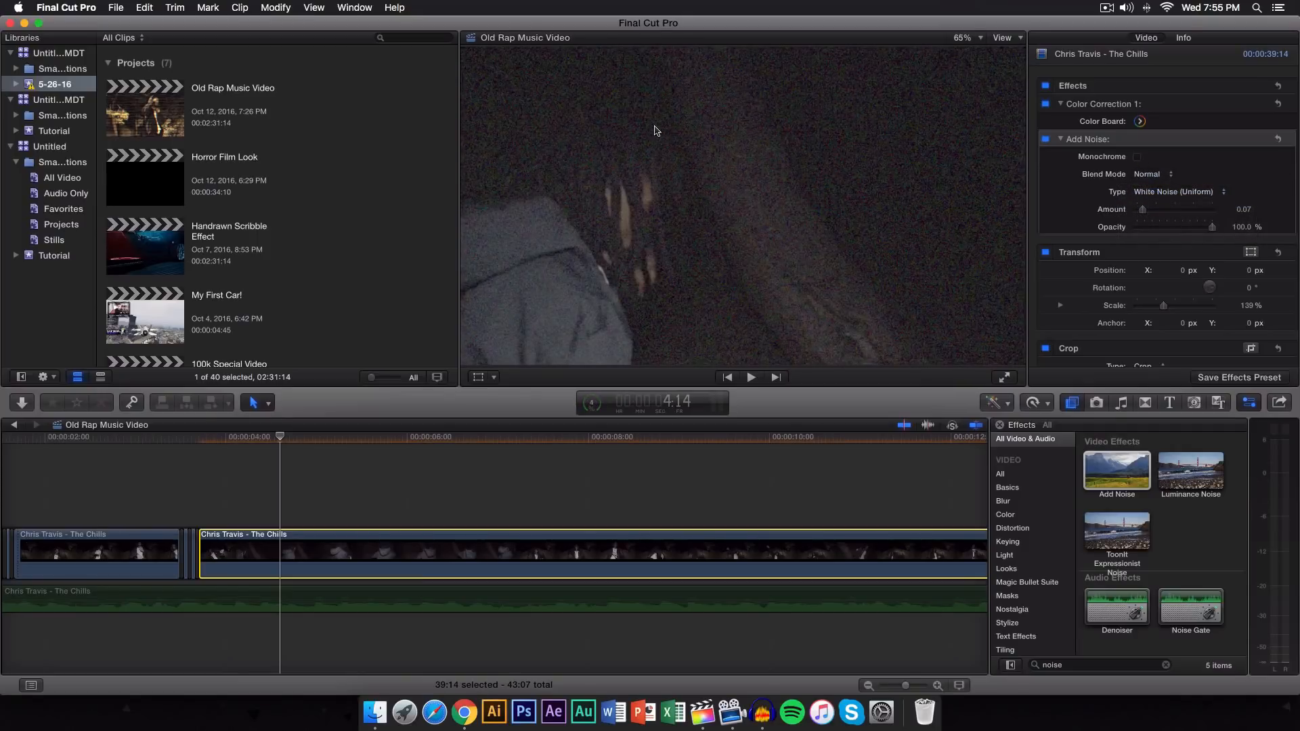
Step: Try the Monochrome option and other noise types, ending on Blue Noise (reduces banding)
click(1137, 157)
click(1138, 157)
click(1157, 194)
click(1165, 203)
click(1139, 157)
click(1164, 191)
click(1139, 165)
click(1138, 158)
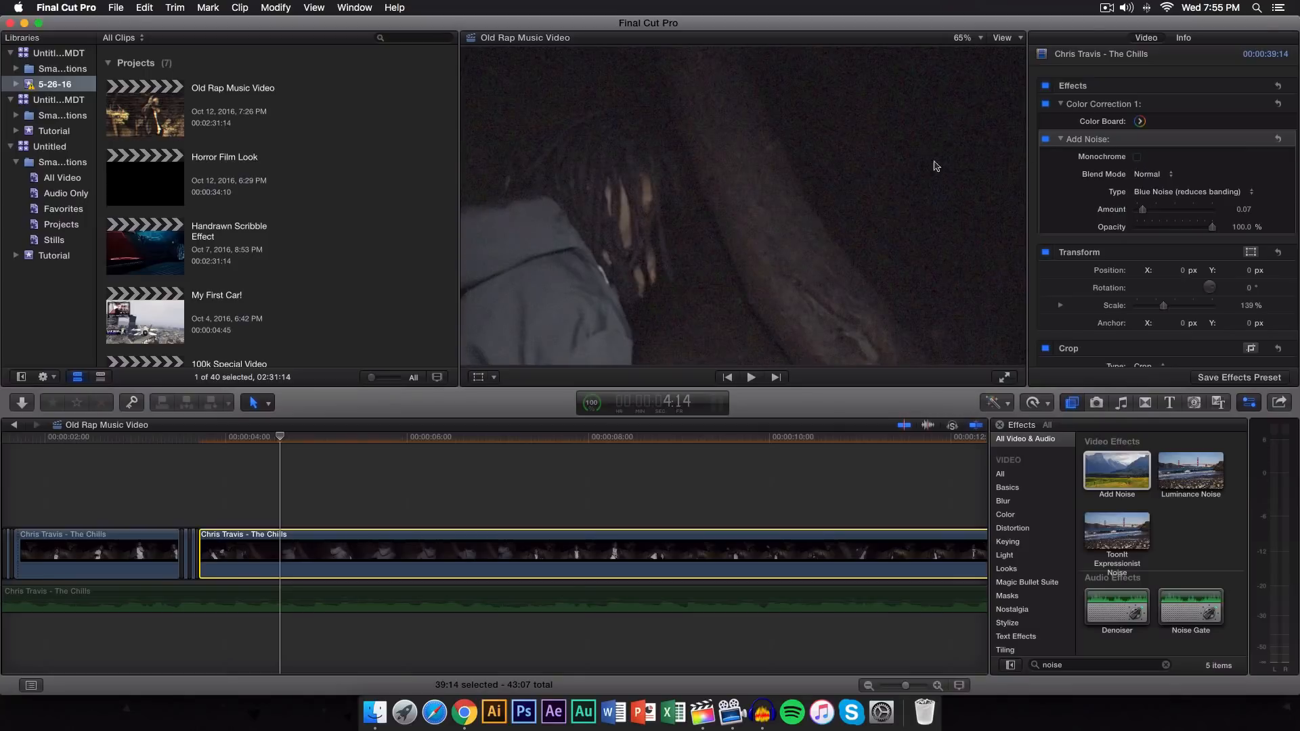
Step: Try the Pink Noise type and set the Add Noise type back to TV static
click(1190, 193)
click(1182, 201)
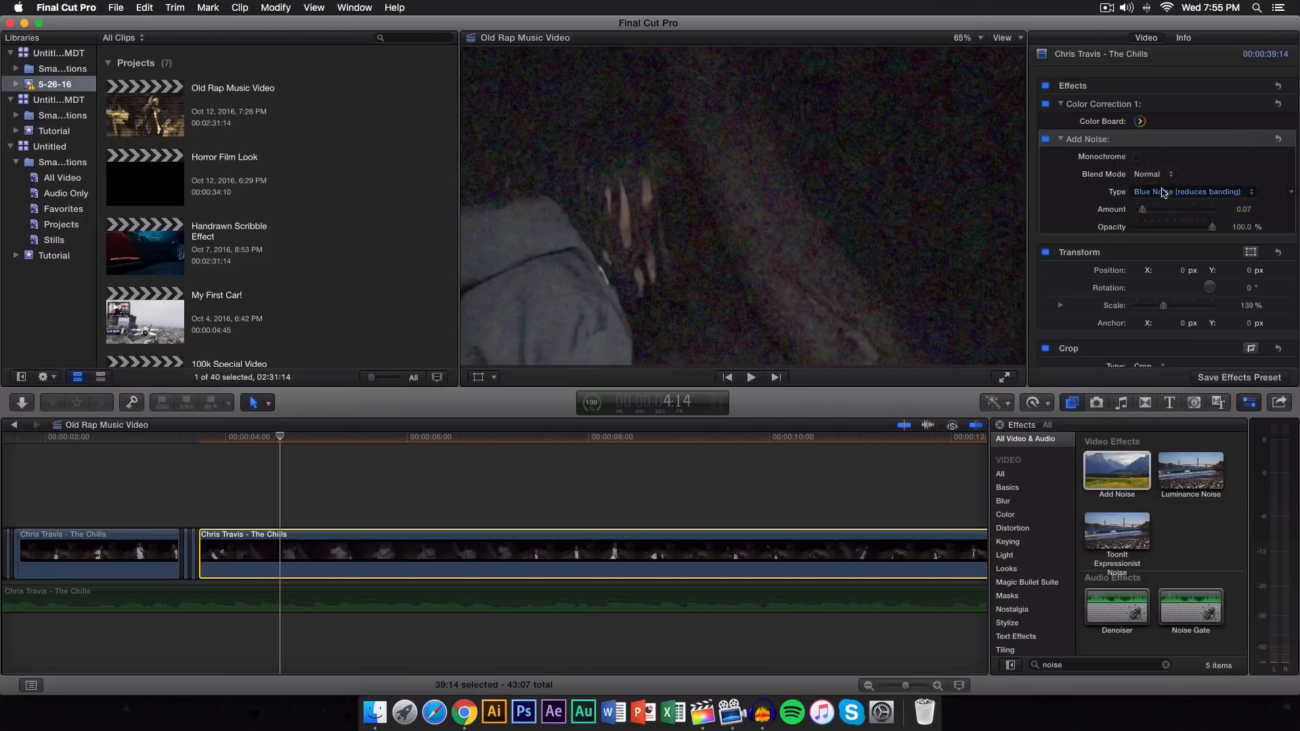
click(1138, 158)
click(1155, 192)
click(1162, 150)
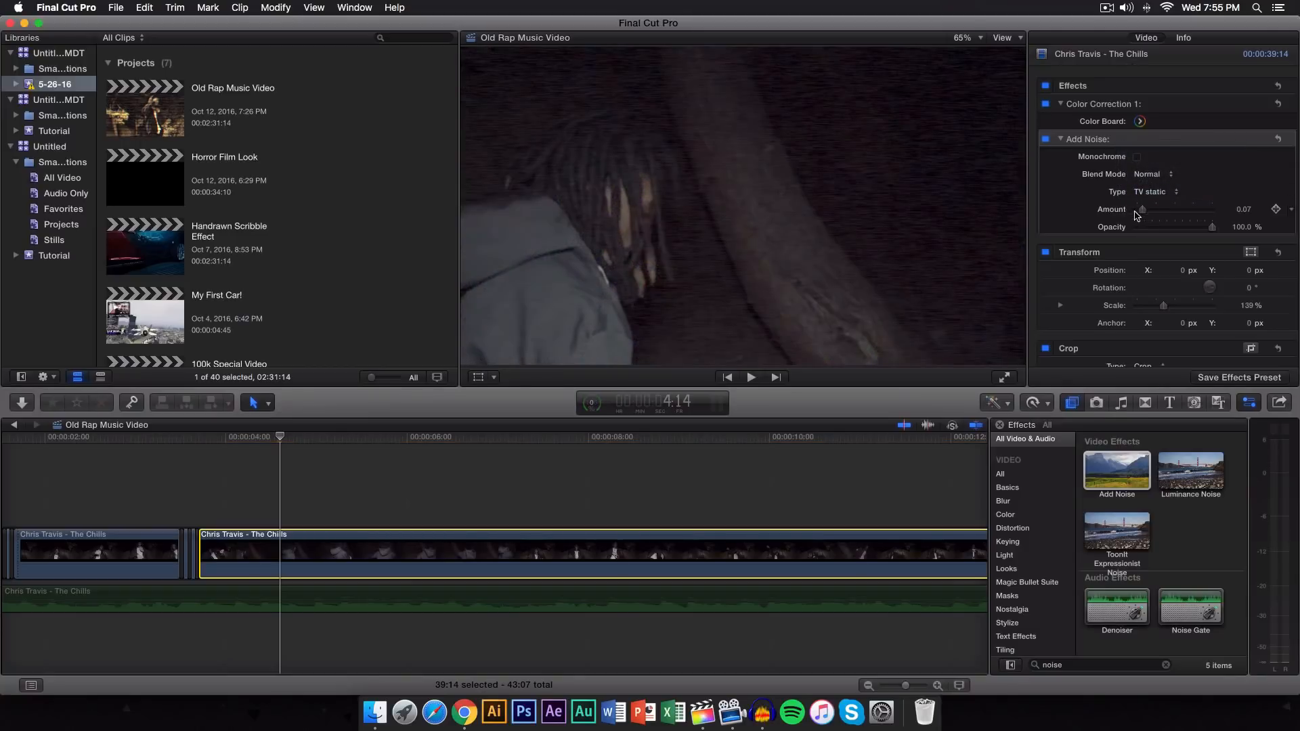
Step: Set the Add Noise opacity to 85.29% and turn off timeline skimming
drag(1143, 211, 1194, 230)
drag(1190, 229, 1202, 231)
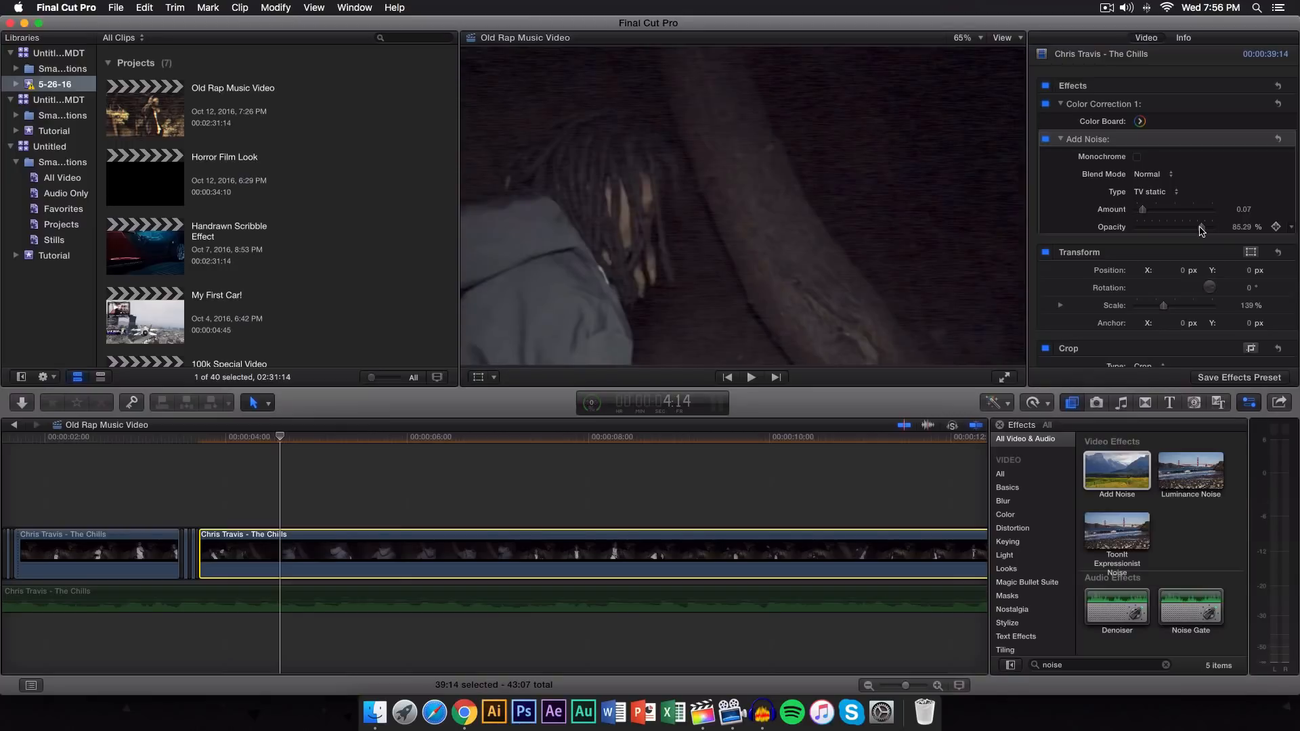
click(973, 653)
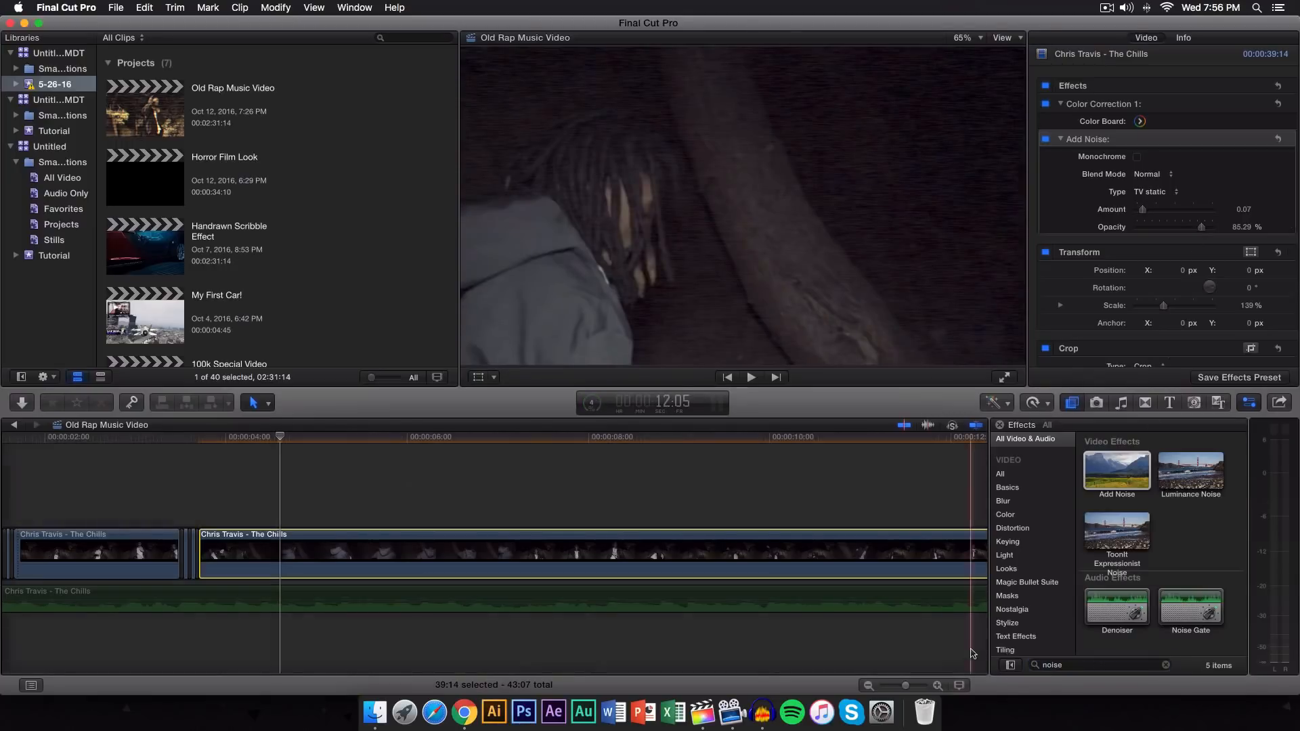
key(s)
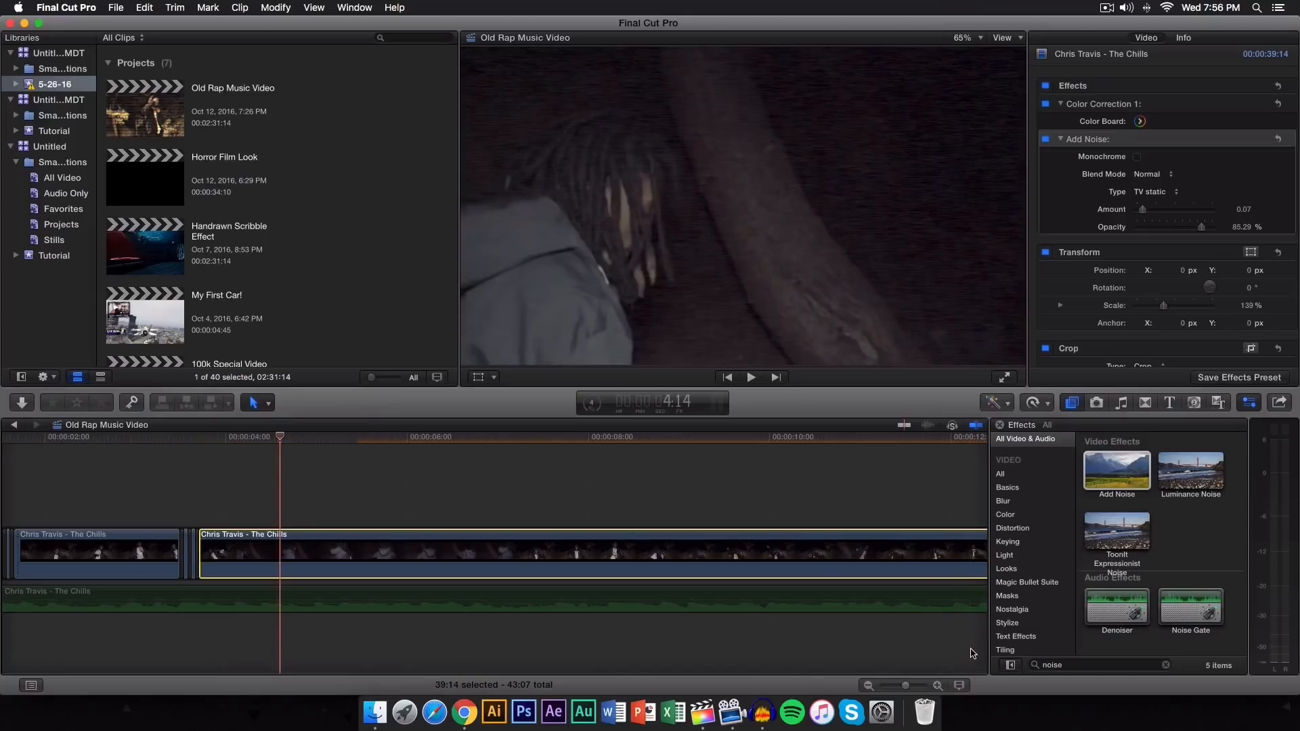
Step: Search the effects for "gaus" and apply the Gaussian blur effect to the long clip
click(1091, 665)
text(gaus)
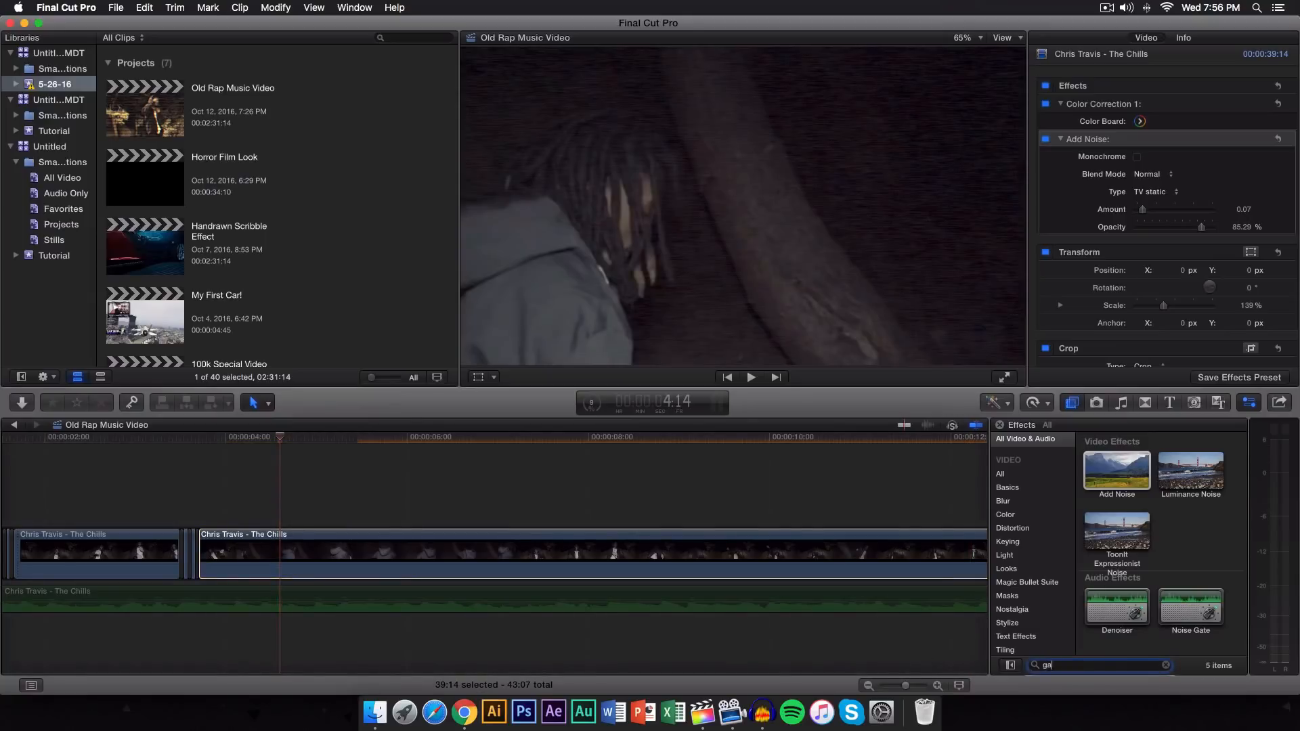
key(BackSpace)
key(BackSpace)
text(s)
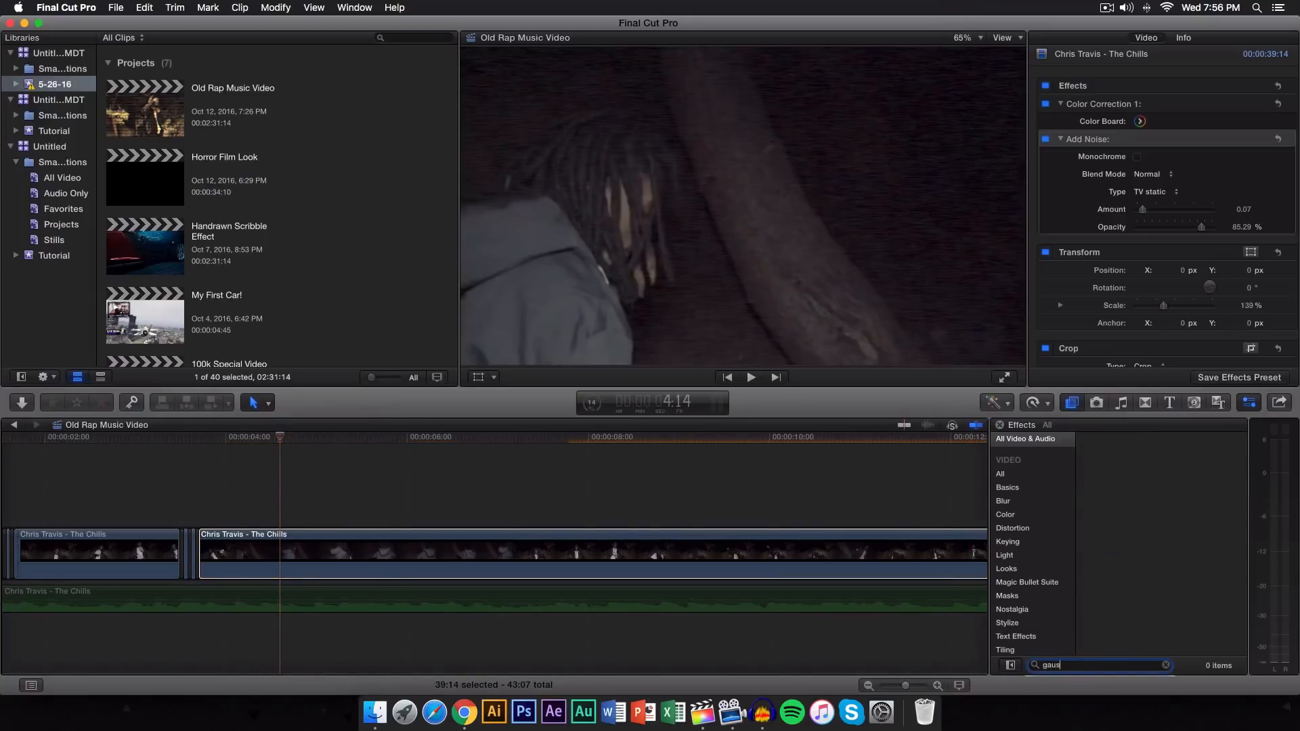
drag(1118, 457, 539, 549)
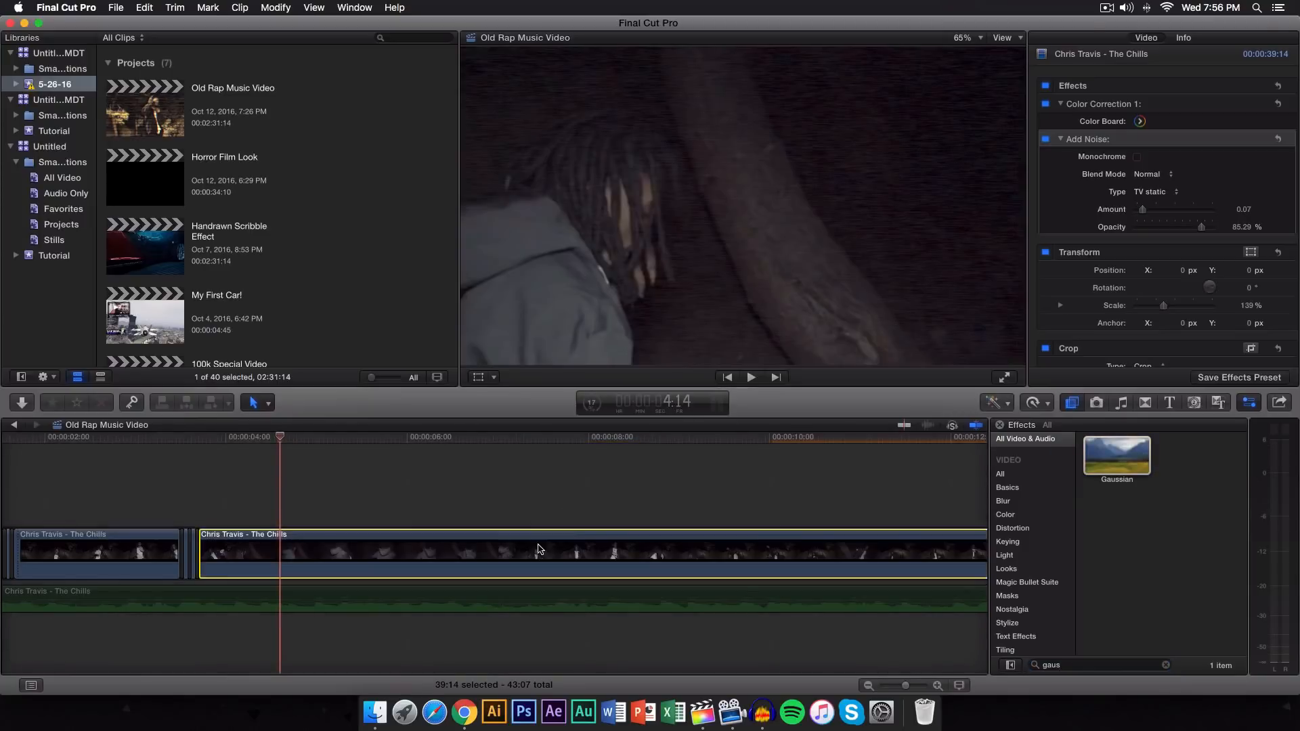
Step: Set the Gaussian effect's Amount to 3
scroll(1087, 232, down, 2)
scroll(1088, 232, down, 1)
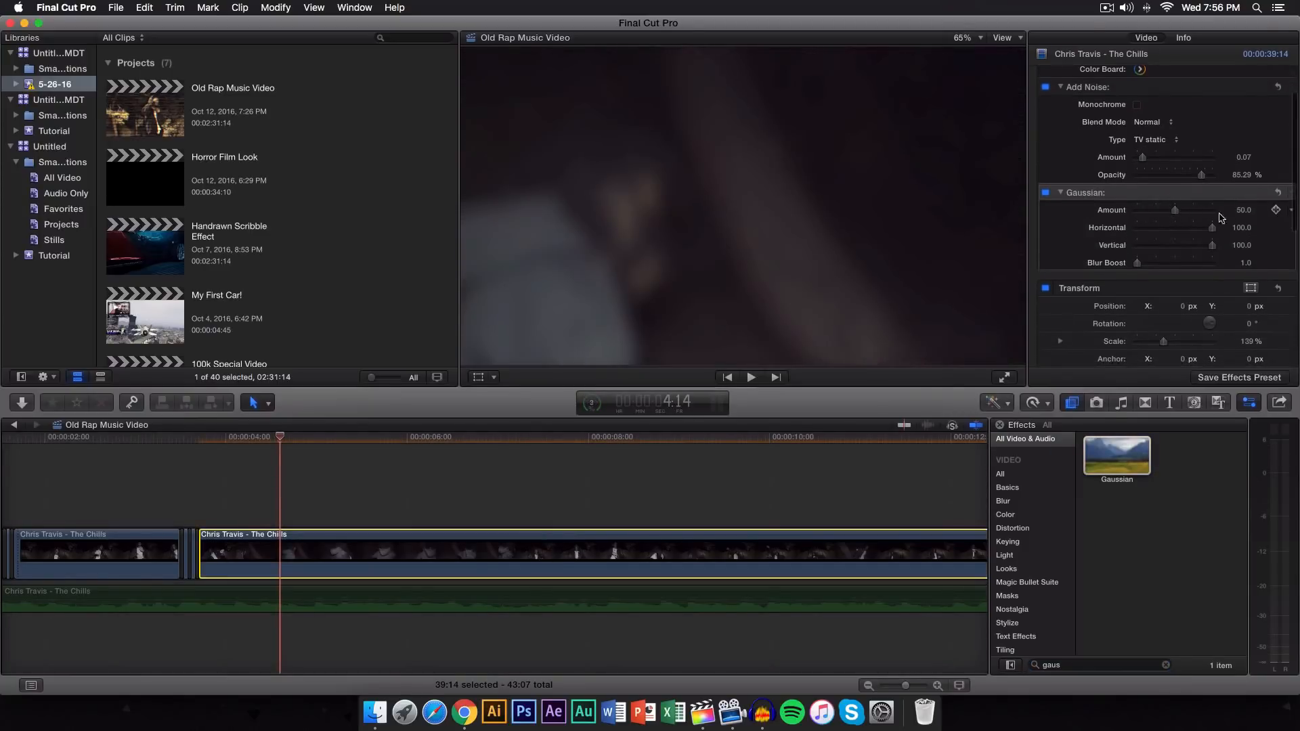
click(1244, 212)
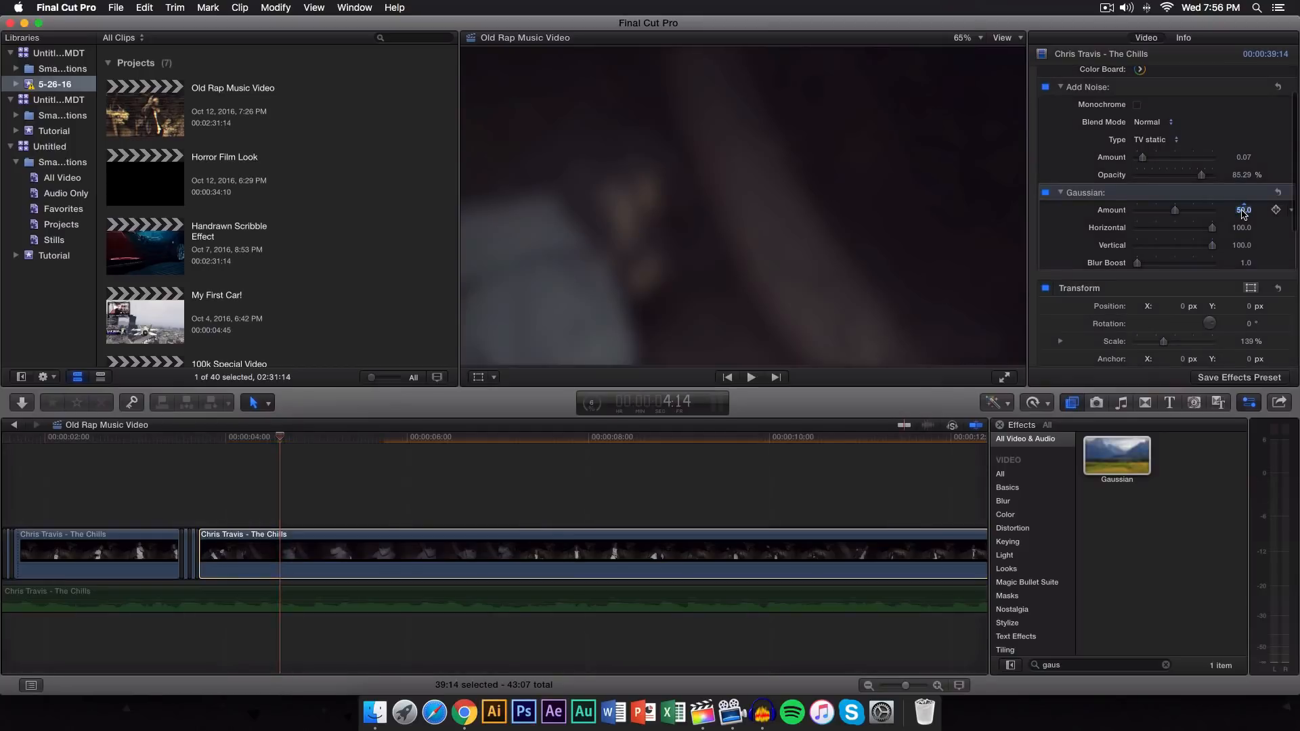
text(3)
key(Return)
Step: Search the effects for "sharpen" and apply the Sharpen effect to the long clip
click(1046, 664)
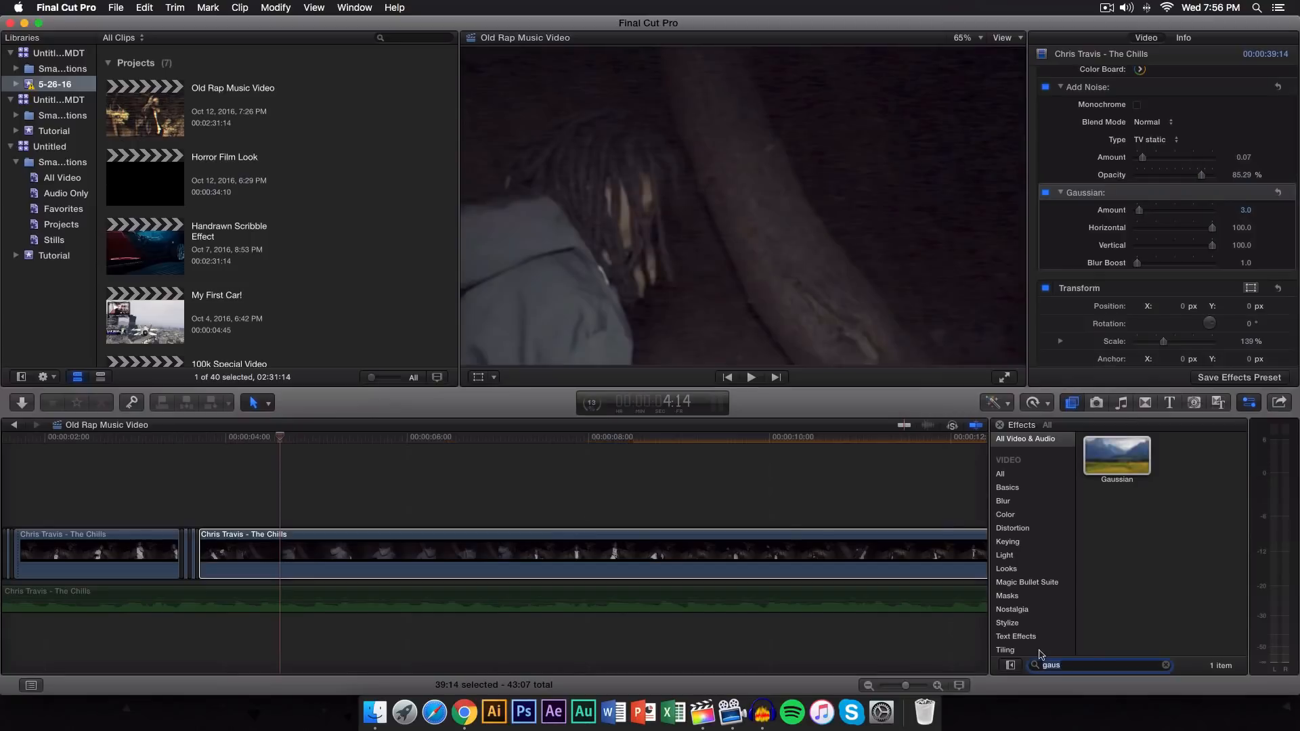
key(BackSpace)
key(BackSpace)
key(BackSpace)
key(BackSpace)
text(sharpen)
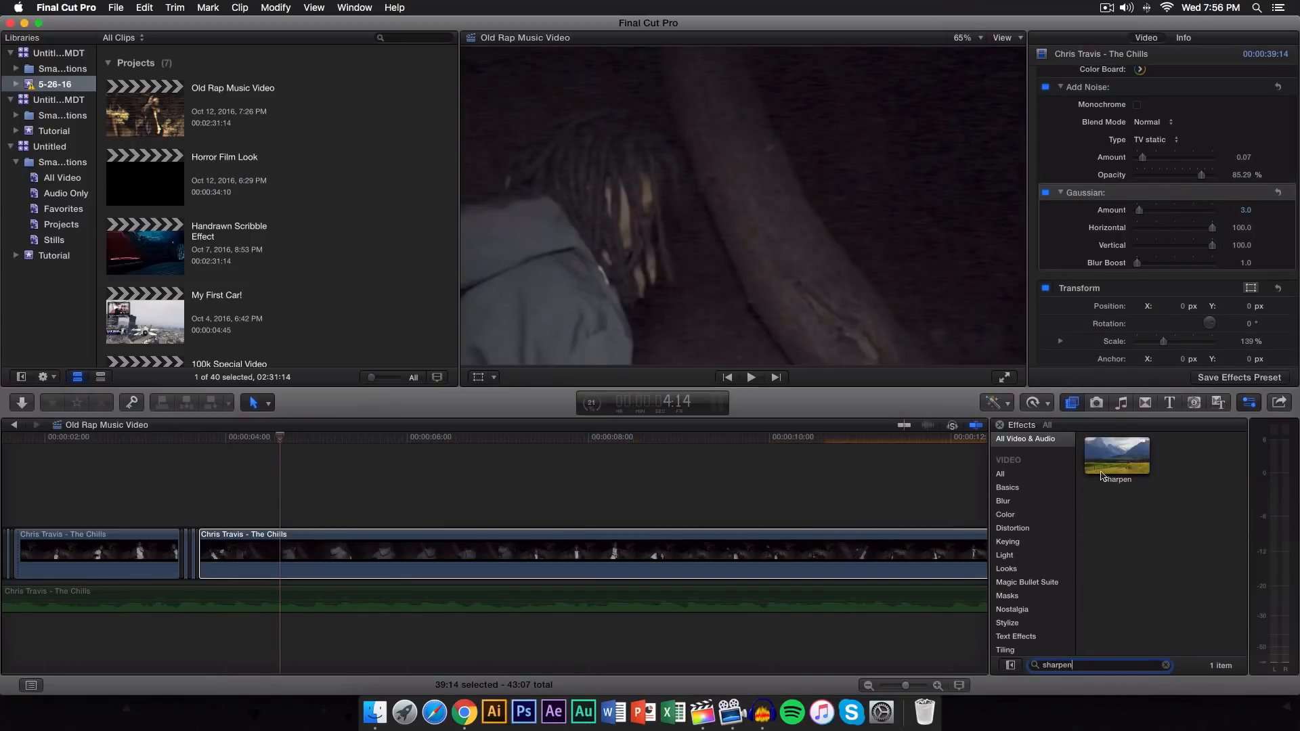
drag(1117, 461, 466, 555)
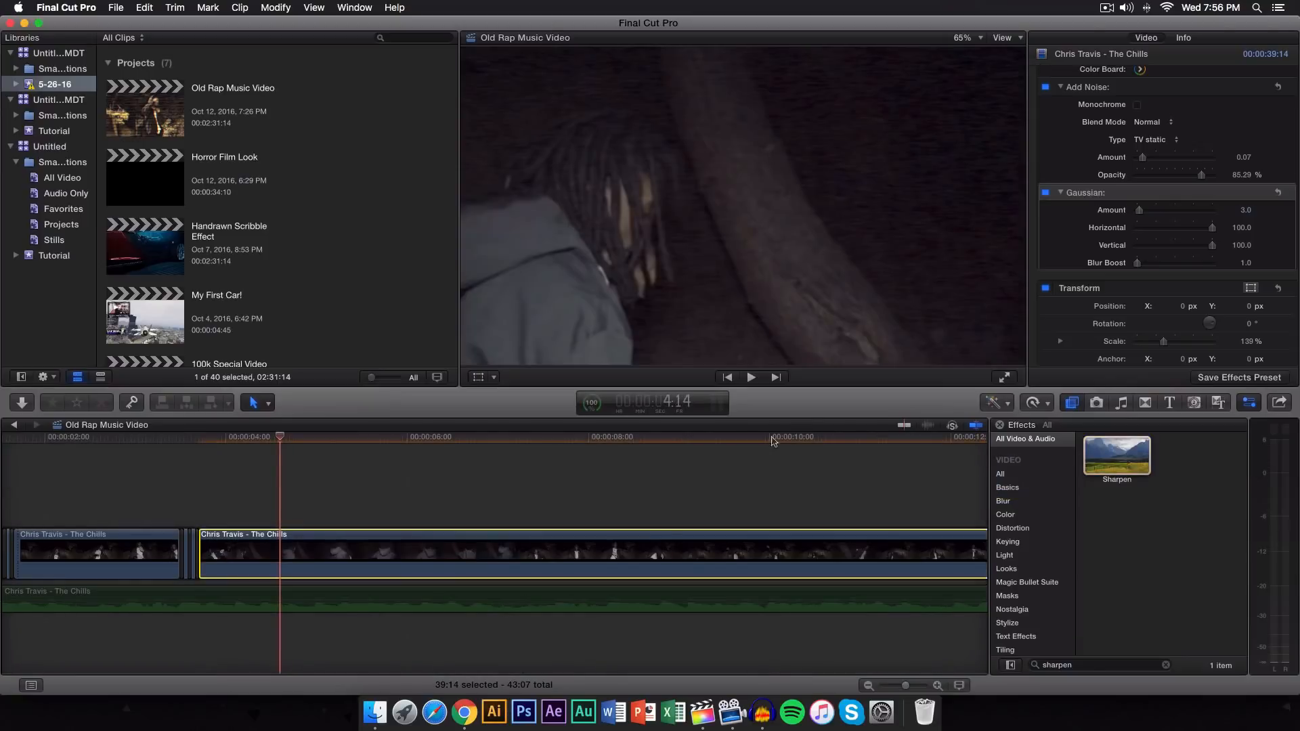
Step: Raise the Sharpen Amount to 3.39, then try a much higher amount and undo that last change
drag(284, 441, 305, 442)
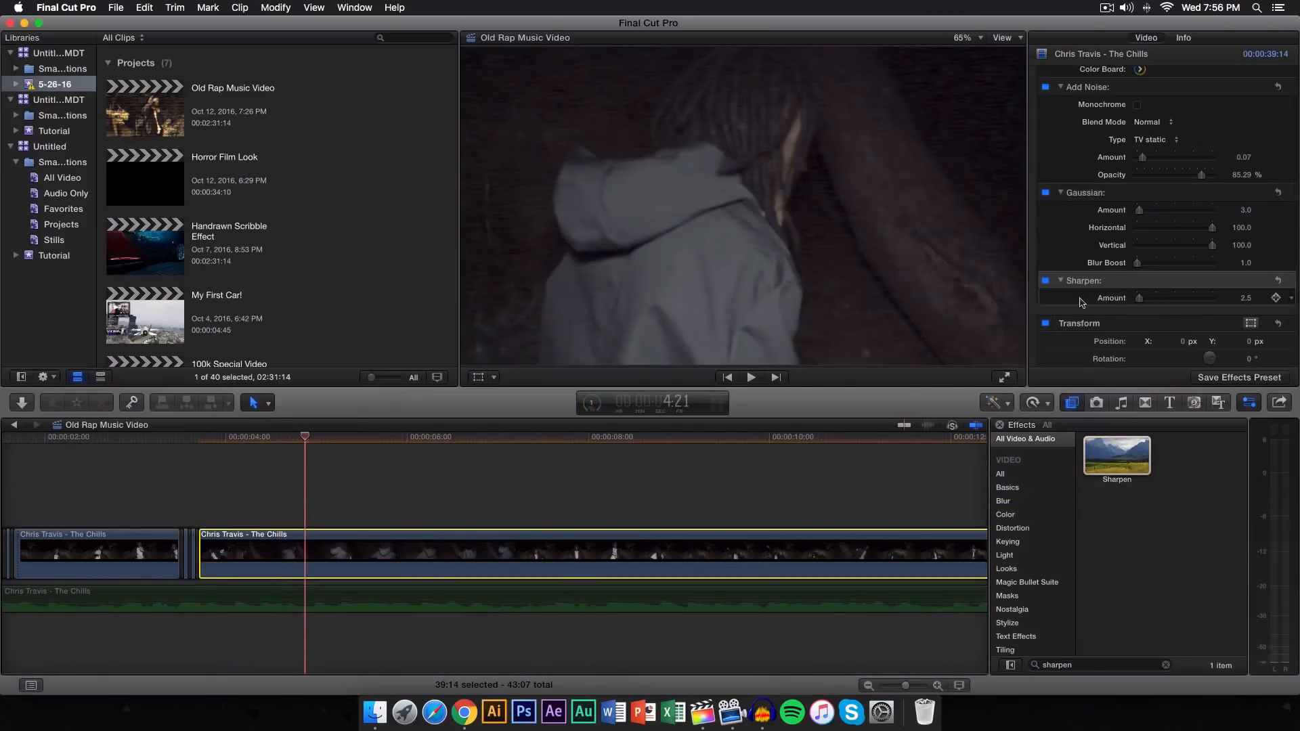
scroll(1114, 290, down, 1)
drag(1140, 282, 1142, 288)
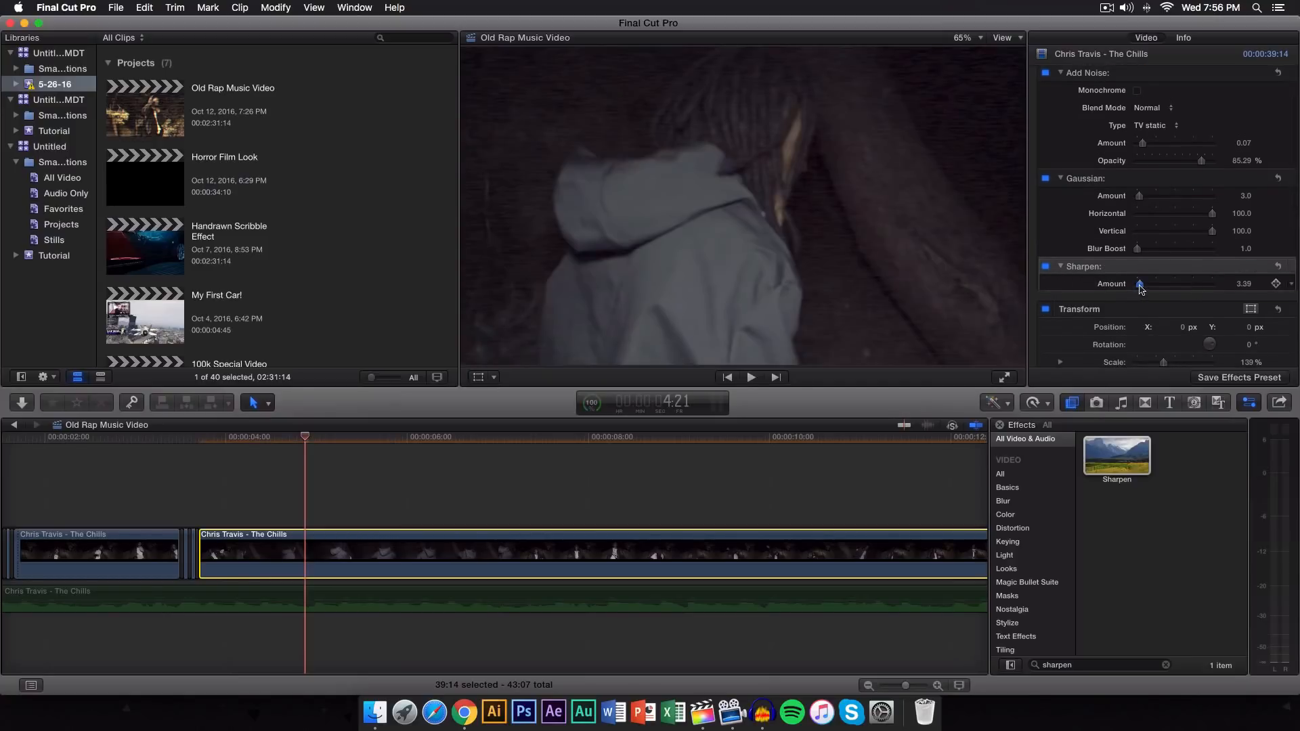
drag(1142, 289, 1171, 289)
key(super+z)
Step: Search the effects for "bad tv" and apply the Bad TV effect to the long clip
drag(1107, 665, 1035, 662)
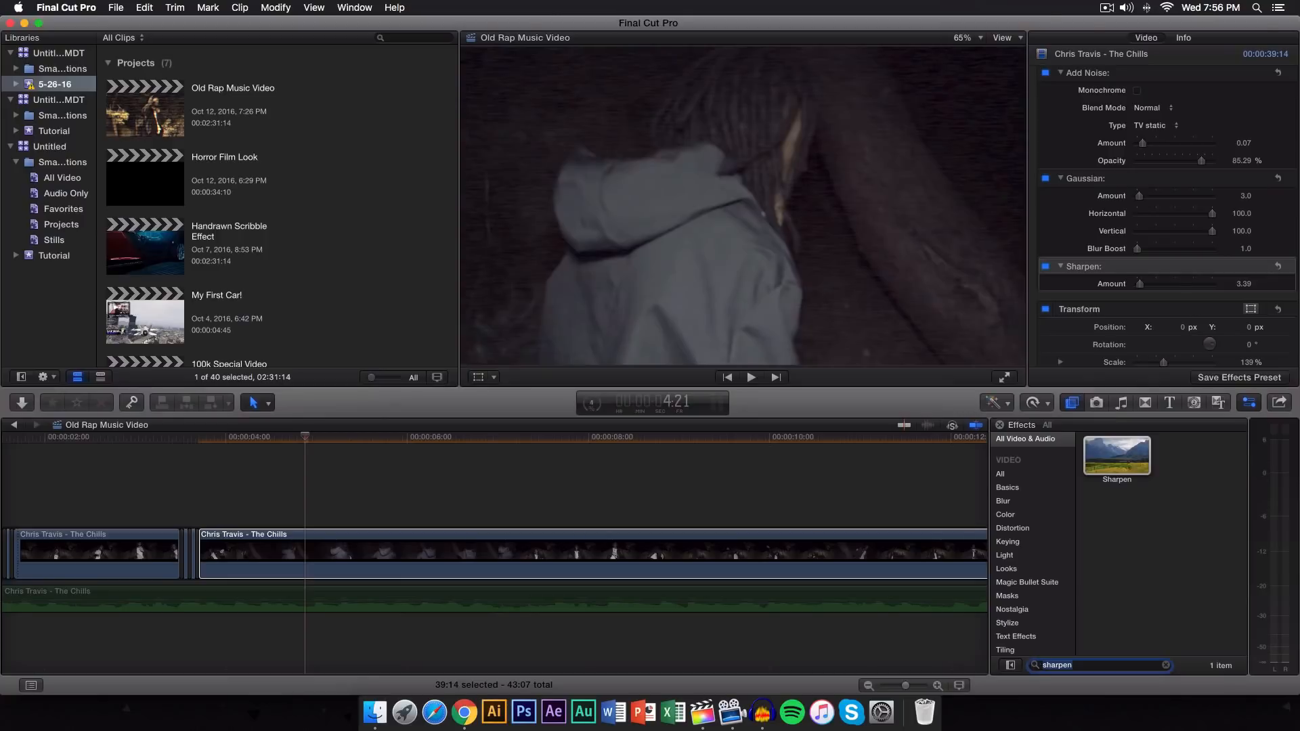
text(bad tv)
drag(1118, 460, 711, 550)
Step: Play back the long clip to check the Bad TV effect and return the playhead to about 4:23
mouse_move(306, 440)
mouse_down()
mouse_move(270, 439)
mouse_move(287, 437)
mouse_up()
click(332, 438)
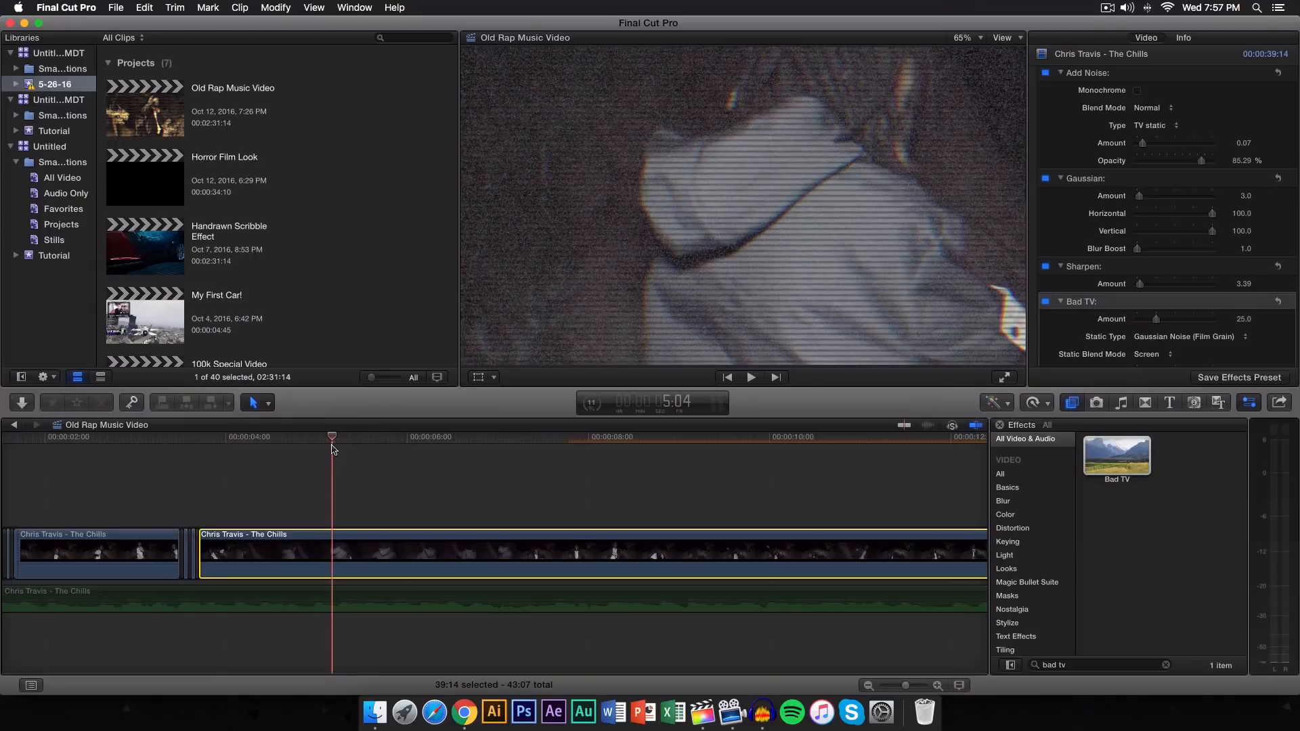
key(space)
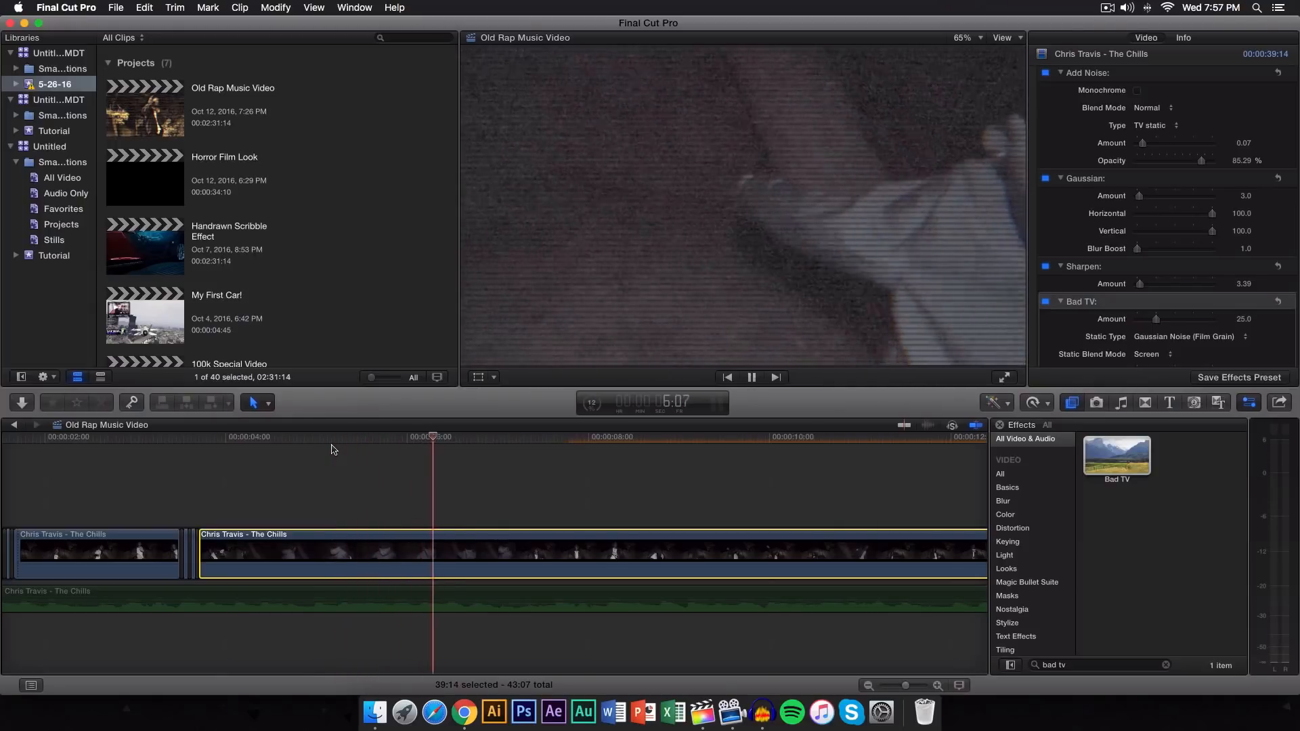
key(space)
scroll(523, 450, right, 5)
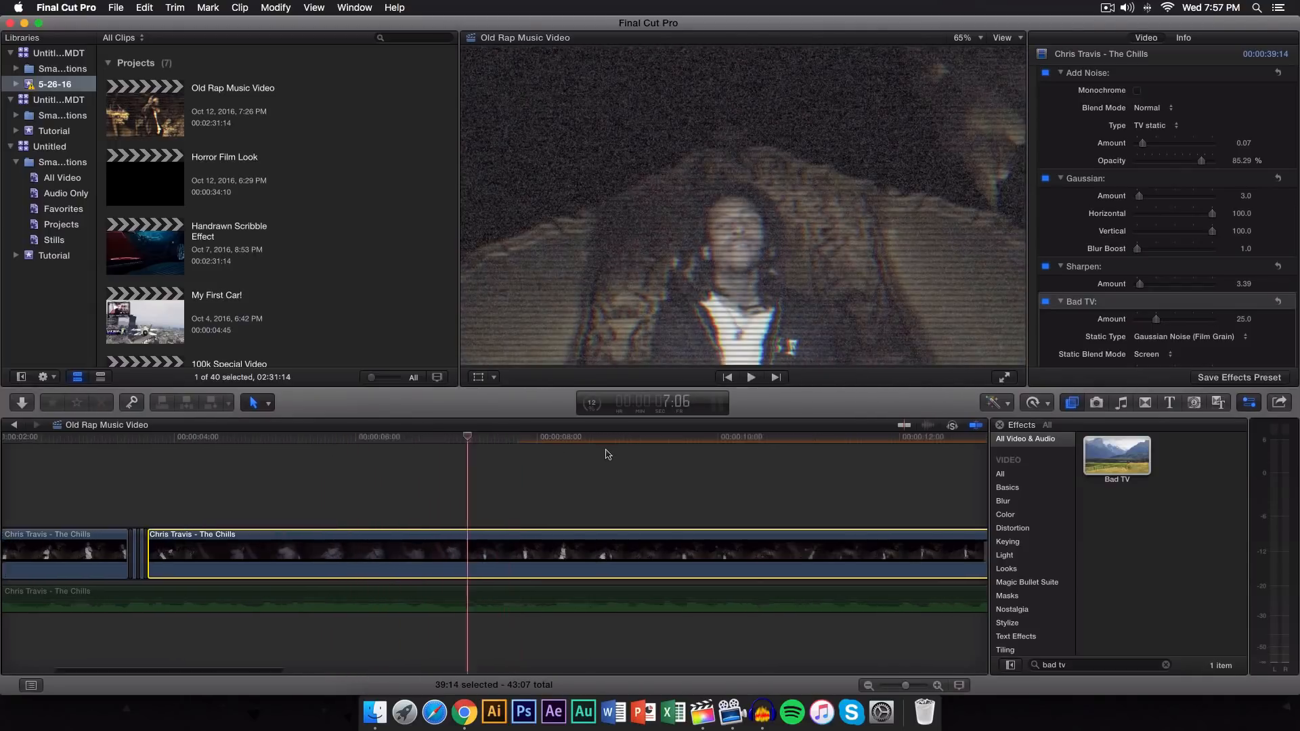
click(203, 437)
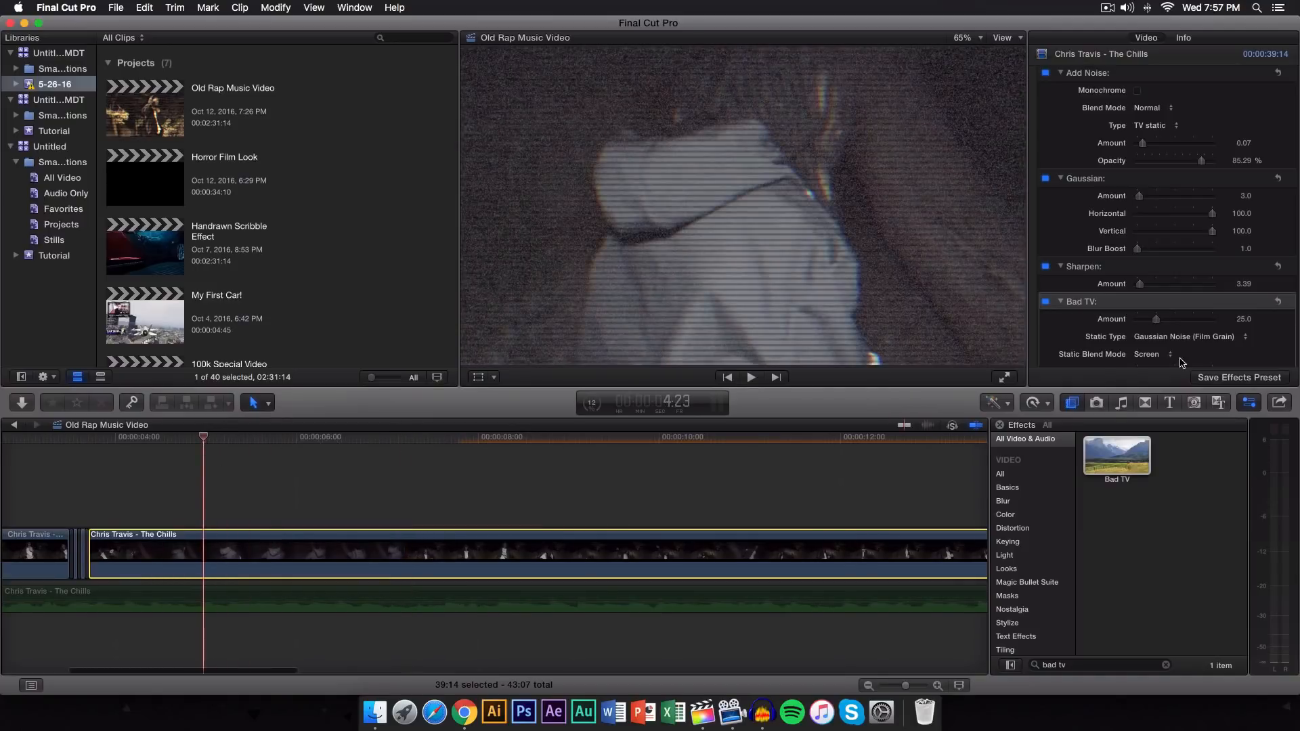
Step: Set the Bad TV effect's Static Type to TV static
scroll(1121, 290, down, 3)
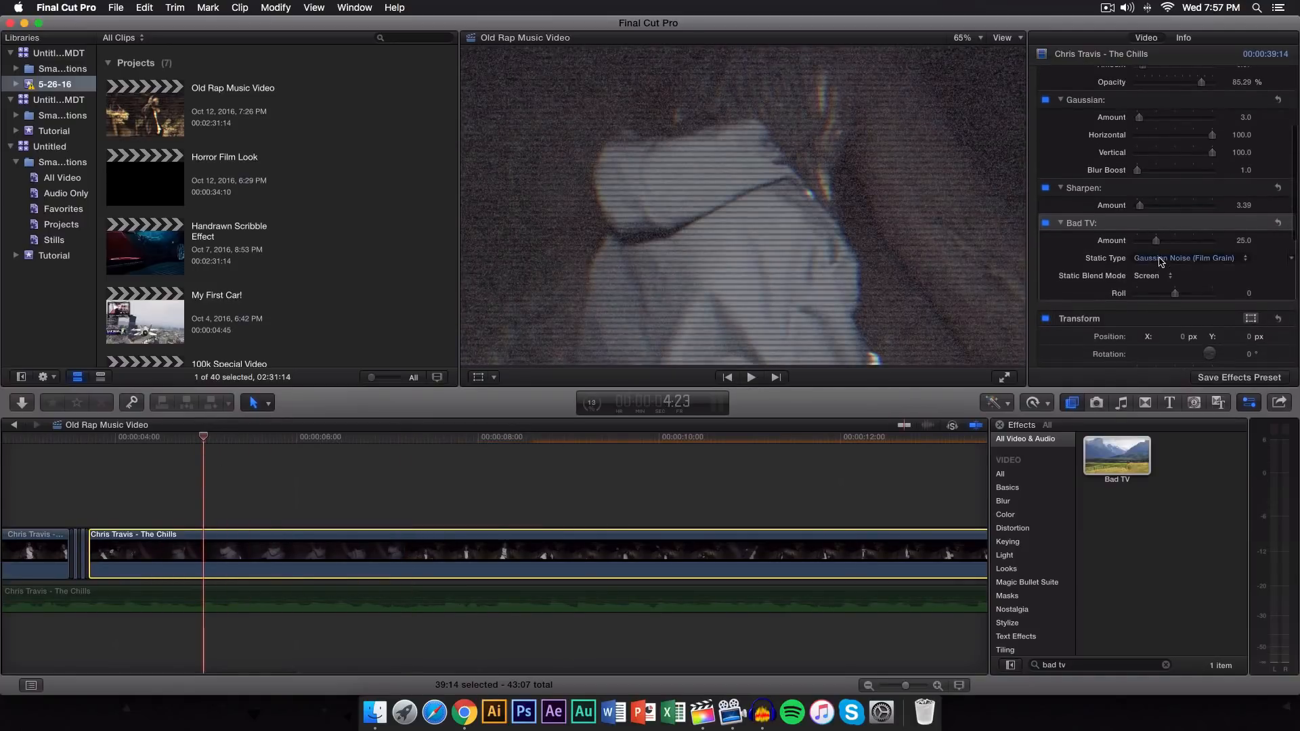
click(1160, 259)
click(1087, 263)
click(1160, 260)
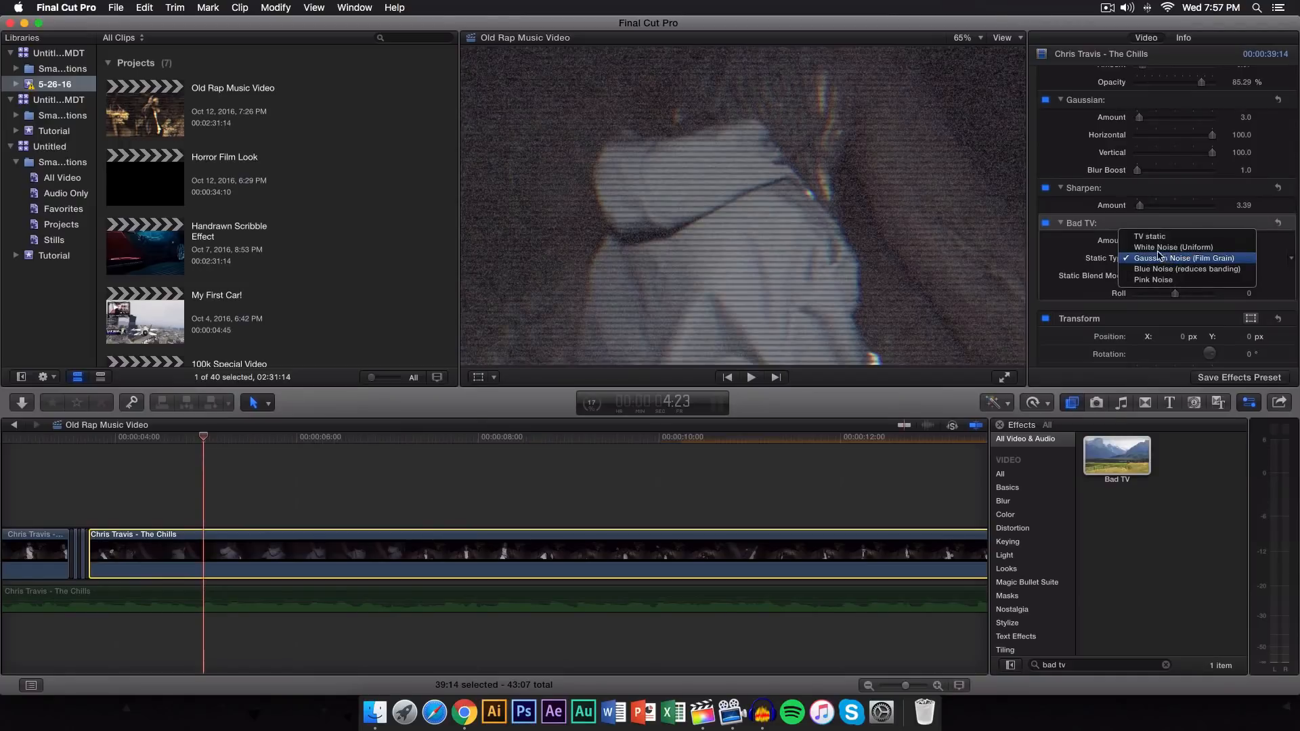
click(1152, 238)
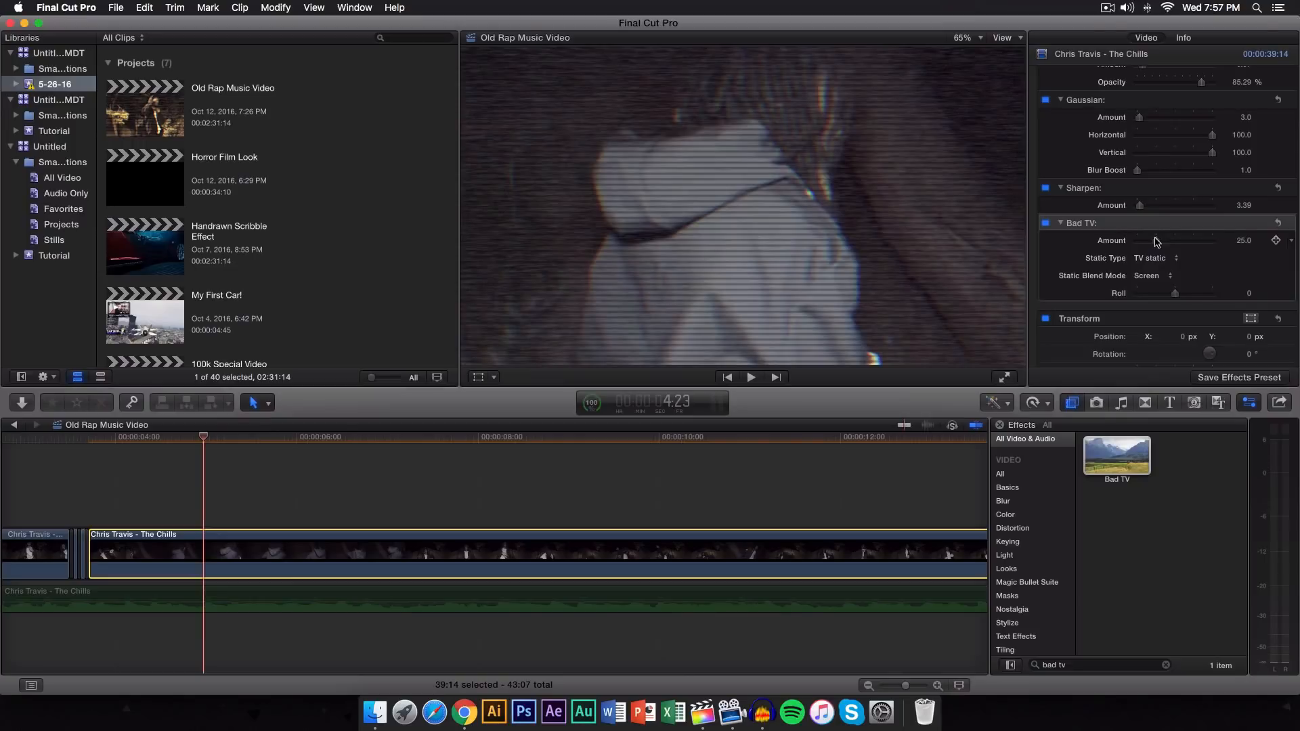
Step: Lower the Bad TV Amount to 12.57 and play back the clip to check it
click(1152, 259)
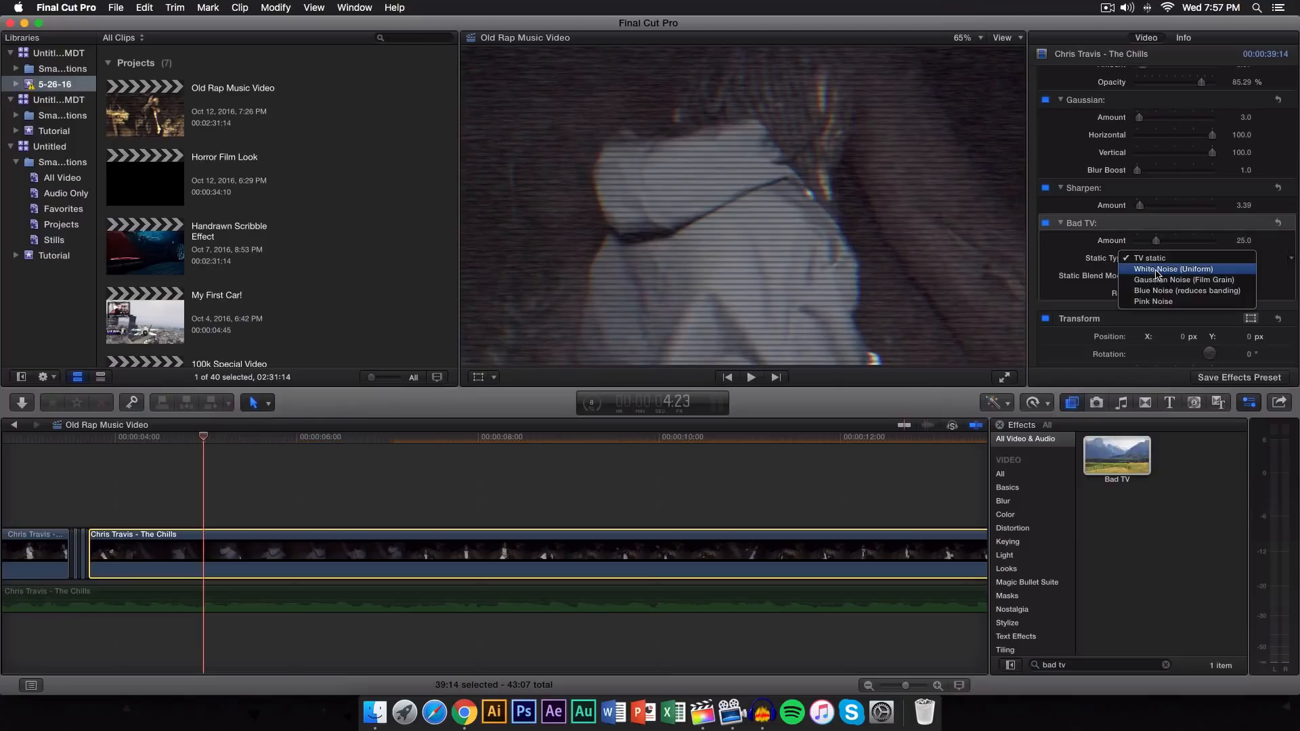
click(1156, 241)
drag(1156, 240, 1139, 240)
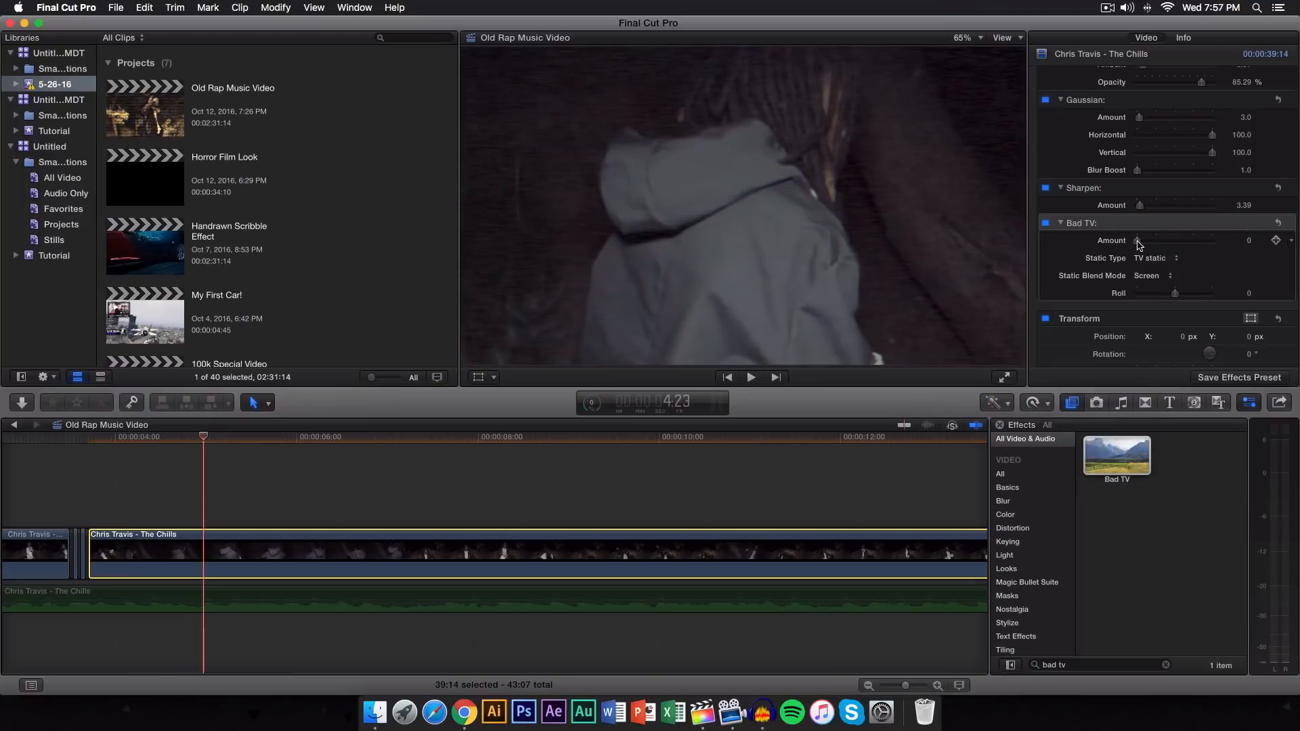
mouse_move(1140, 242)
mouse_down()
mouse_move(1208, 248)
mouse_move(1153, 245)
mouse_up()
key(space)
key(space)
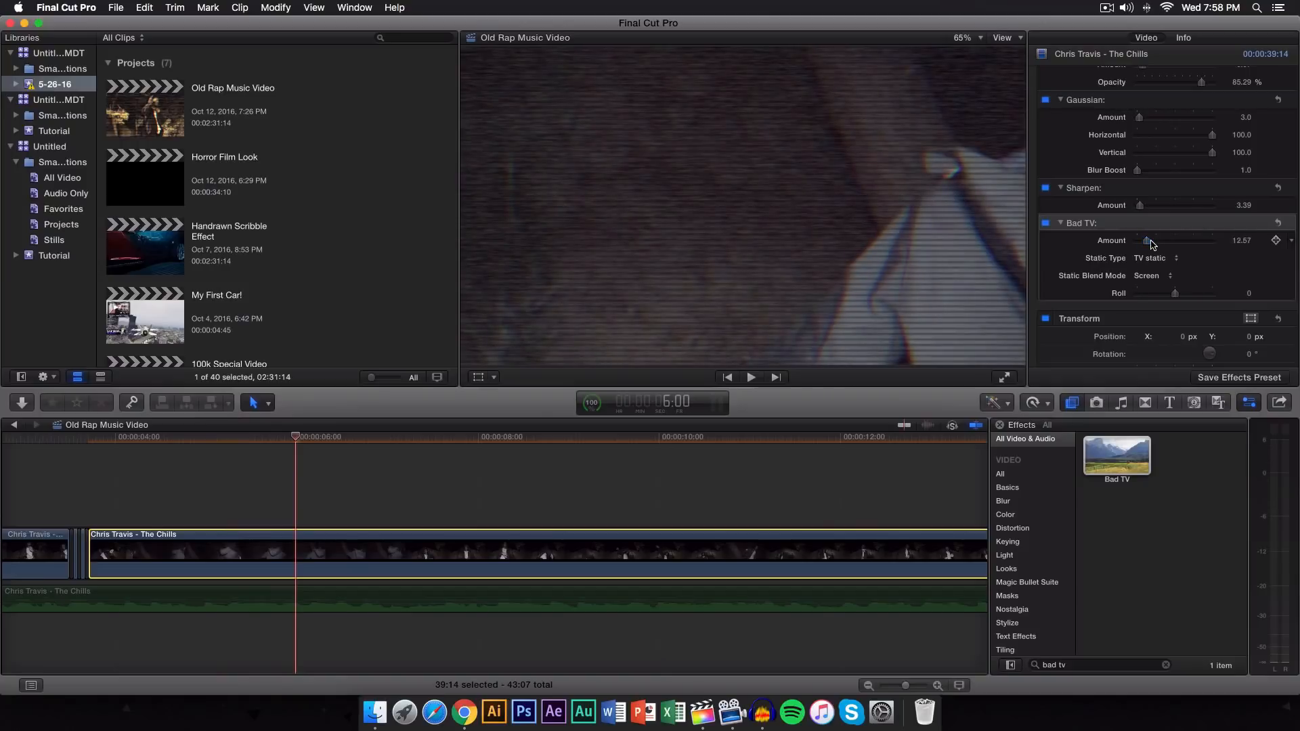
key(space)
key(space)
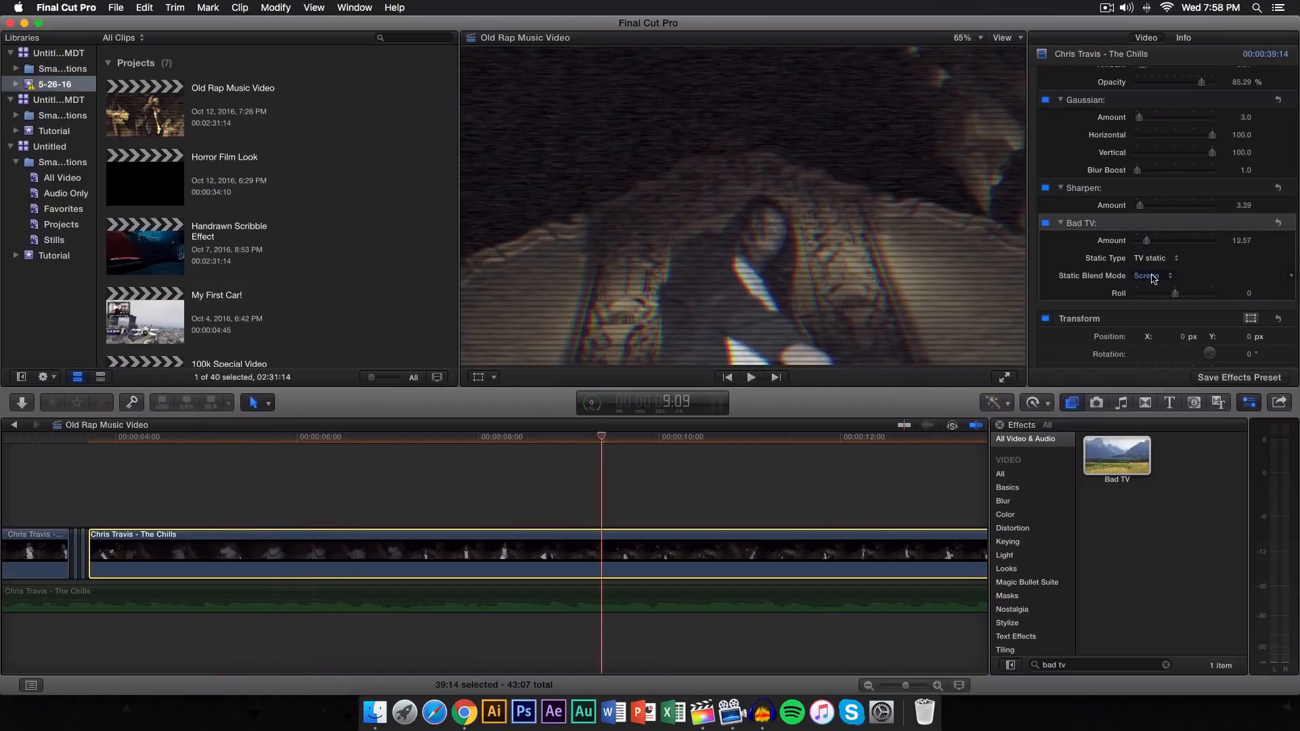
Step: Try Hard Light as the Bad TV Static Blend Mode and play back the clip from about 5:14
click(1153, 278)
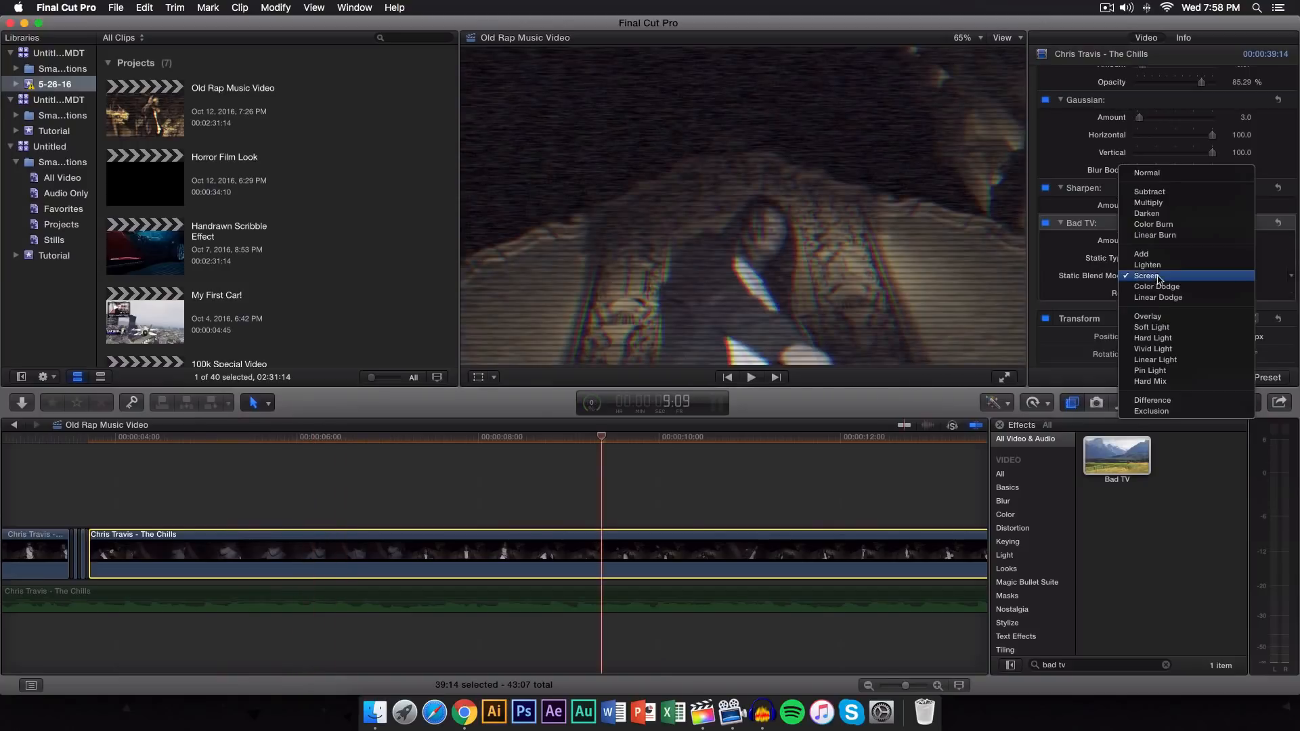
click(1160, 341)
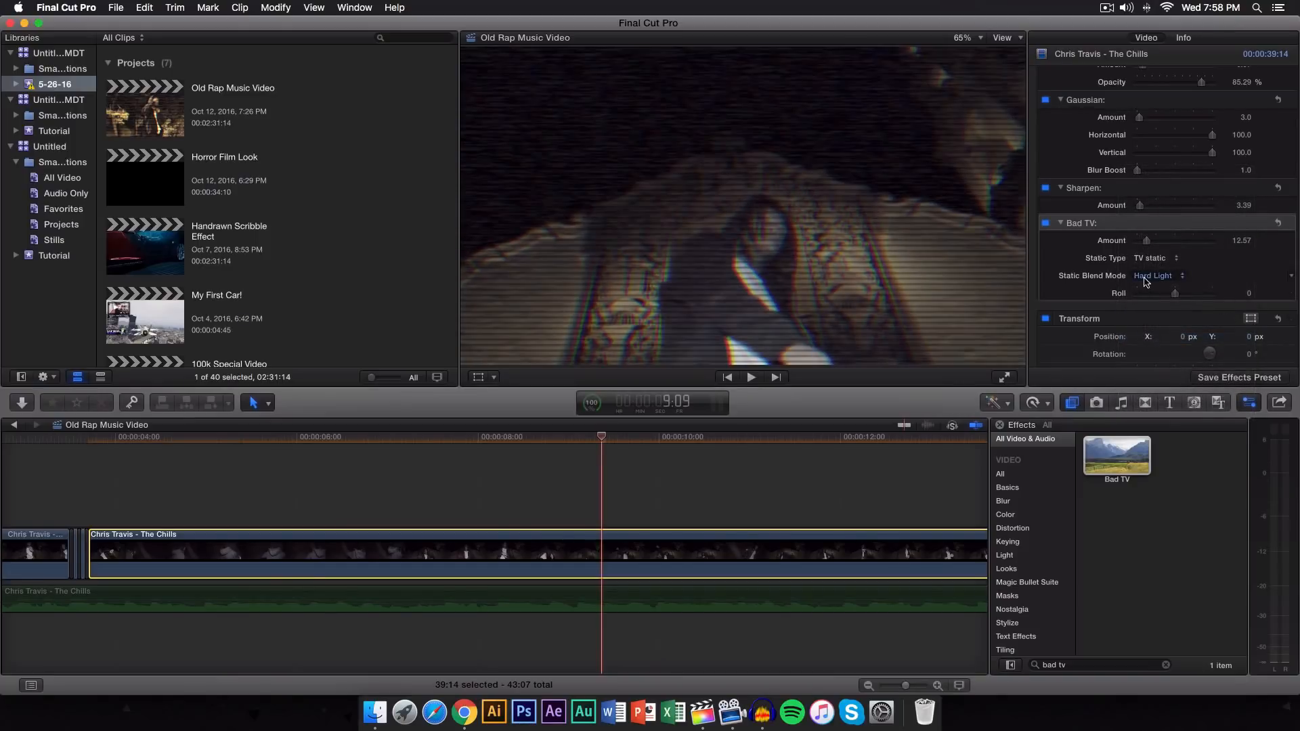
click(258, 439)
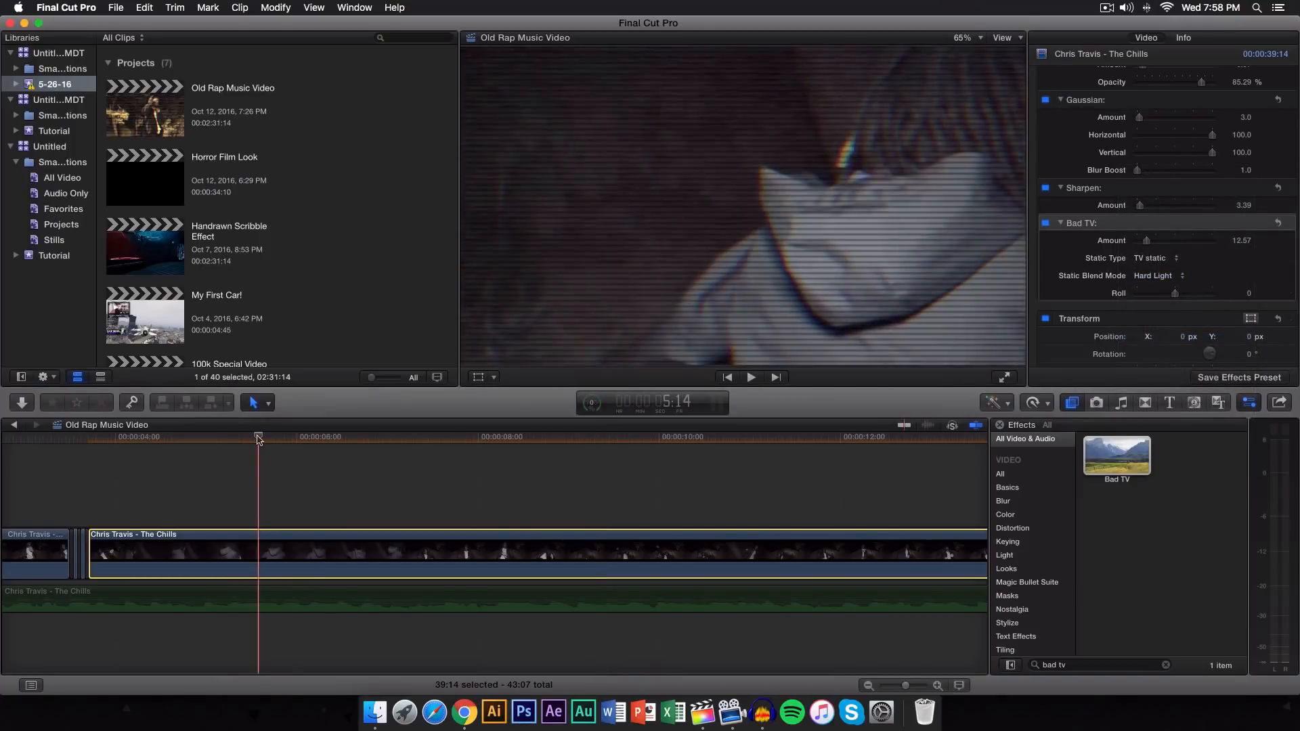
key(space)
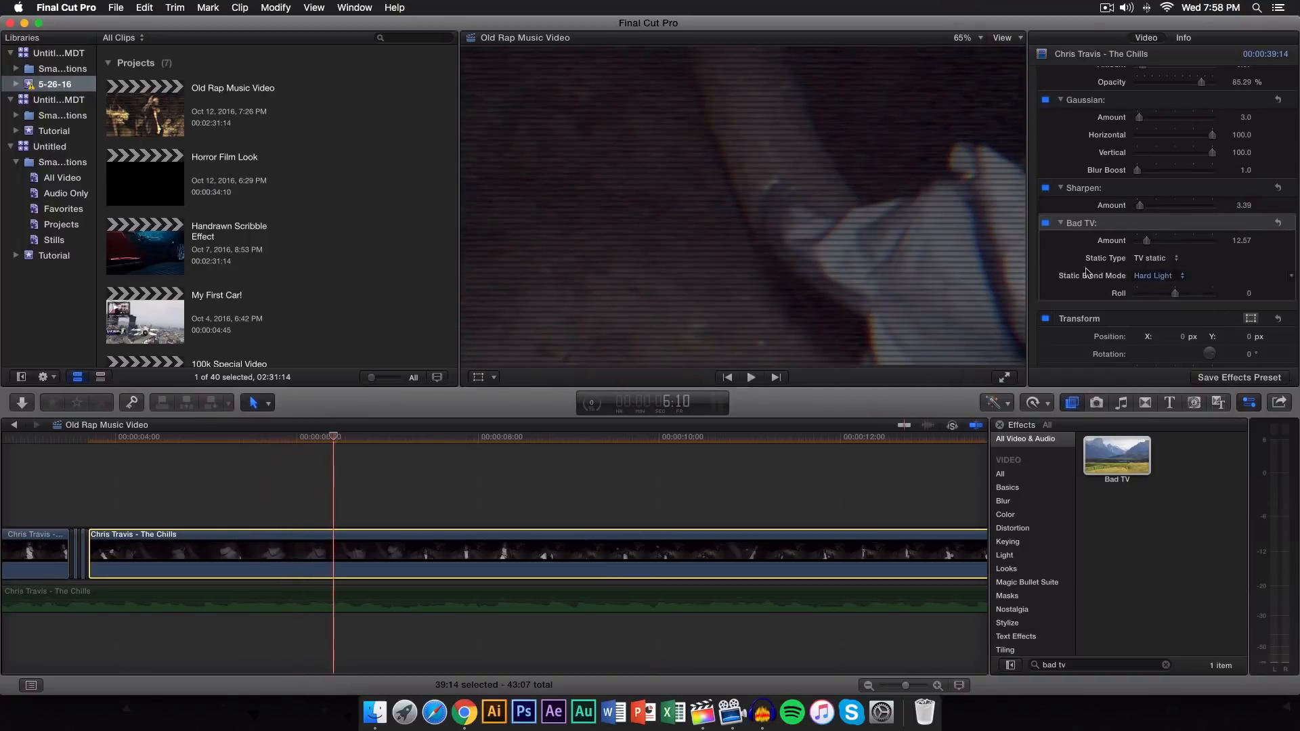
Step: Try the Lighten Static Blend Mode for Bad TV and set it back to Screen
click(1158, 276)
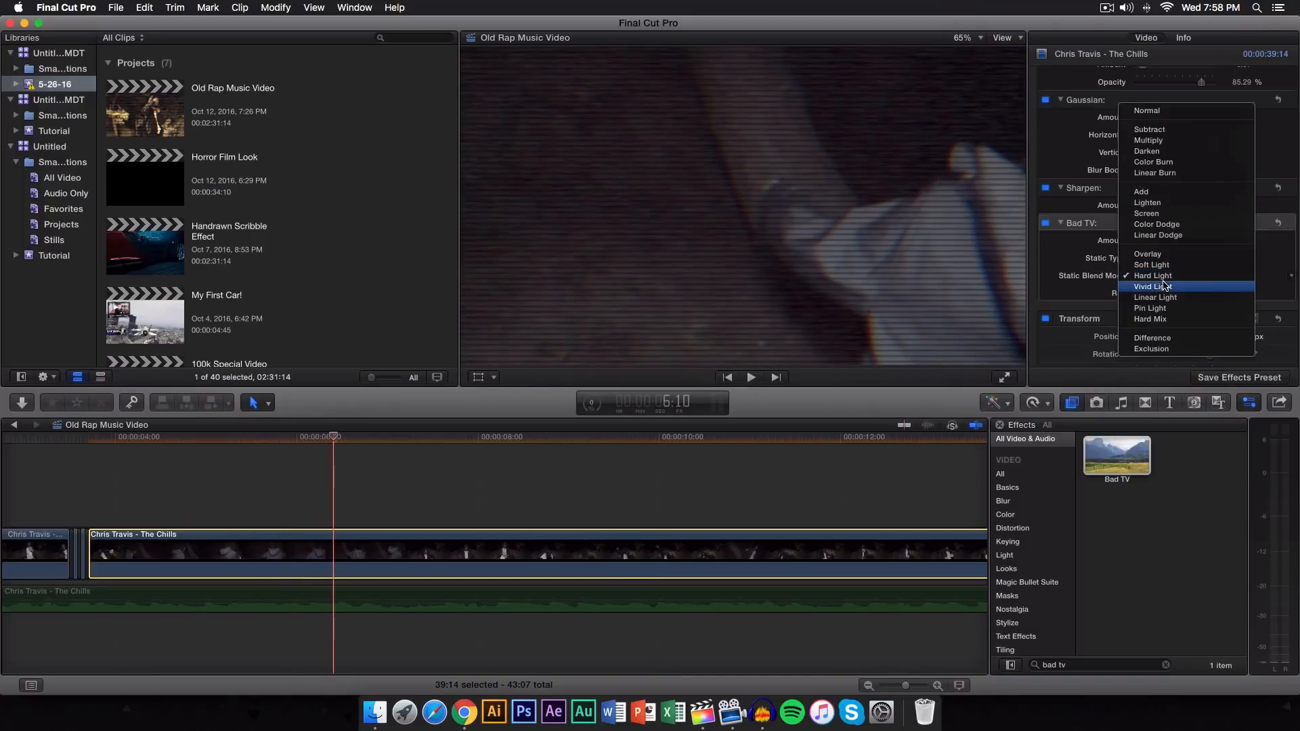
click(1152, 206)
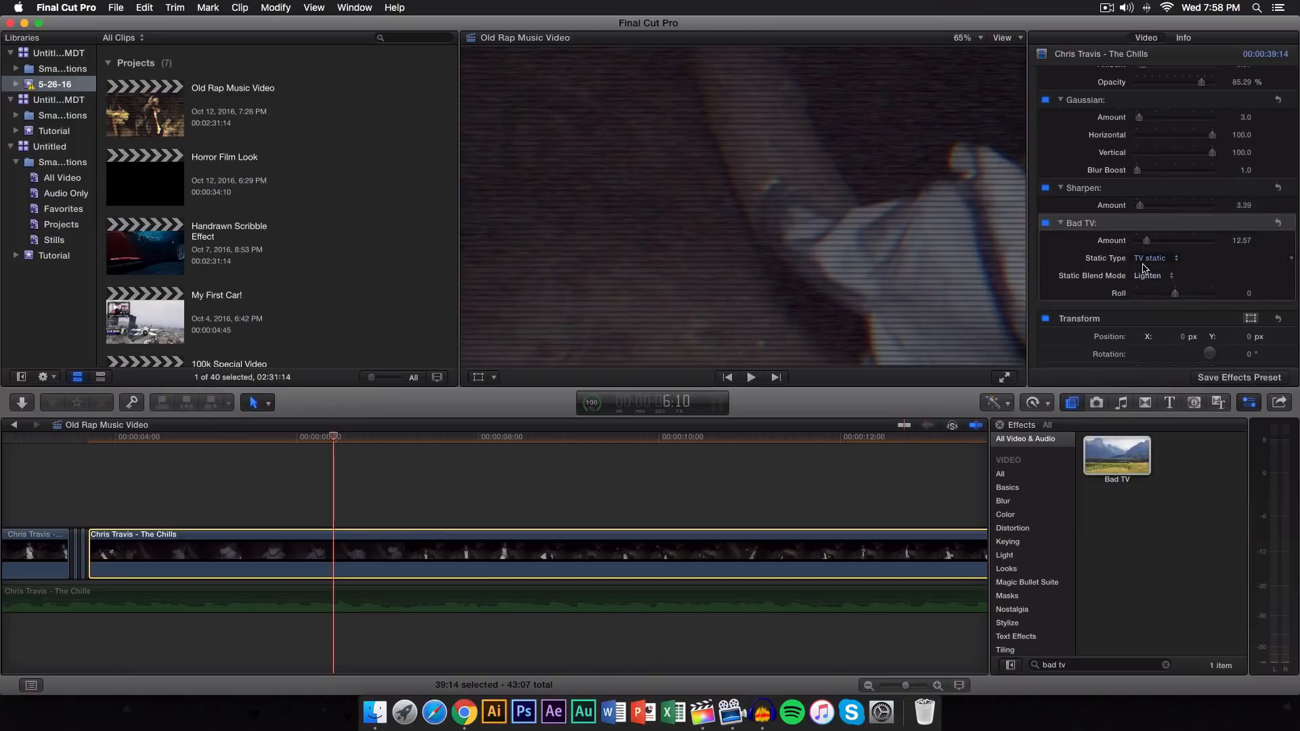
click(1153, 273)
click(1152, 287)
Step: Try a higher Roll value for the Bad TV effect and undo the change
drag(1176, 294, 1184, 296)
click(569, 438)
key(super+z)
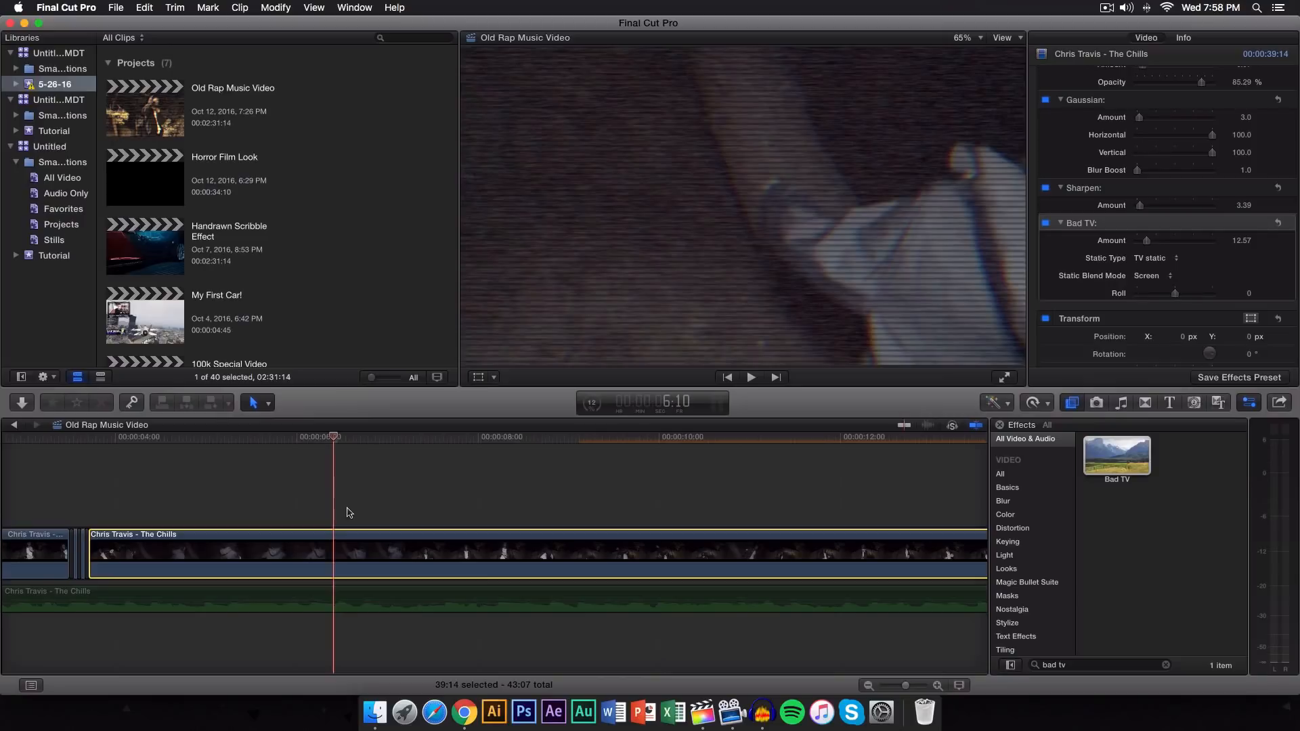
scroll(347, 515, left, 5)
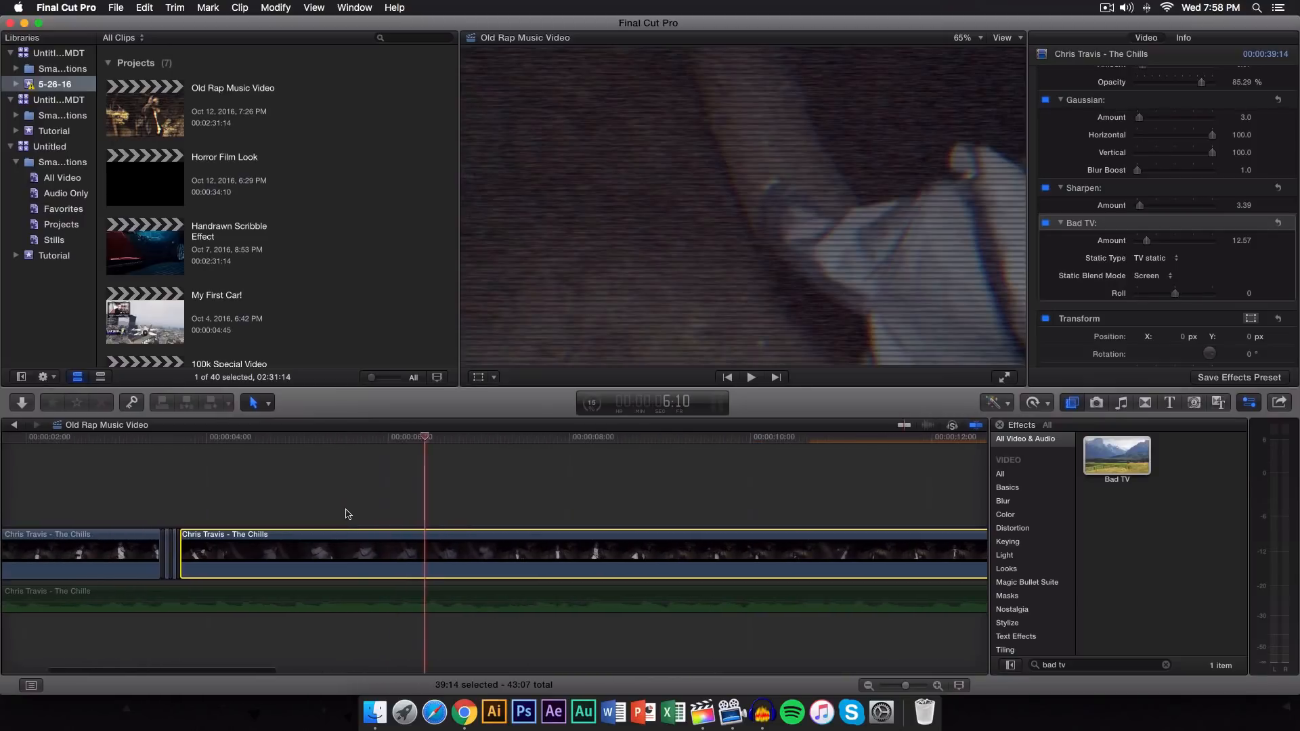
click(375, 601)
scroll(365, 582, left, 1)
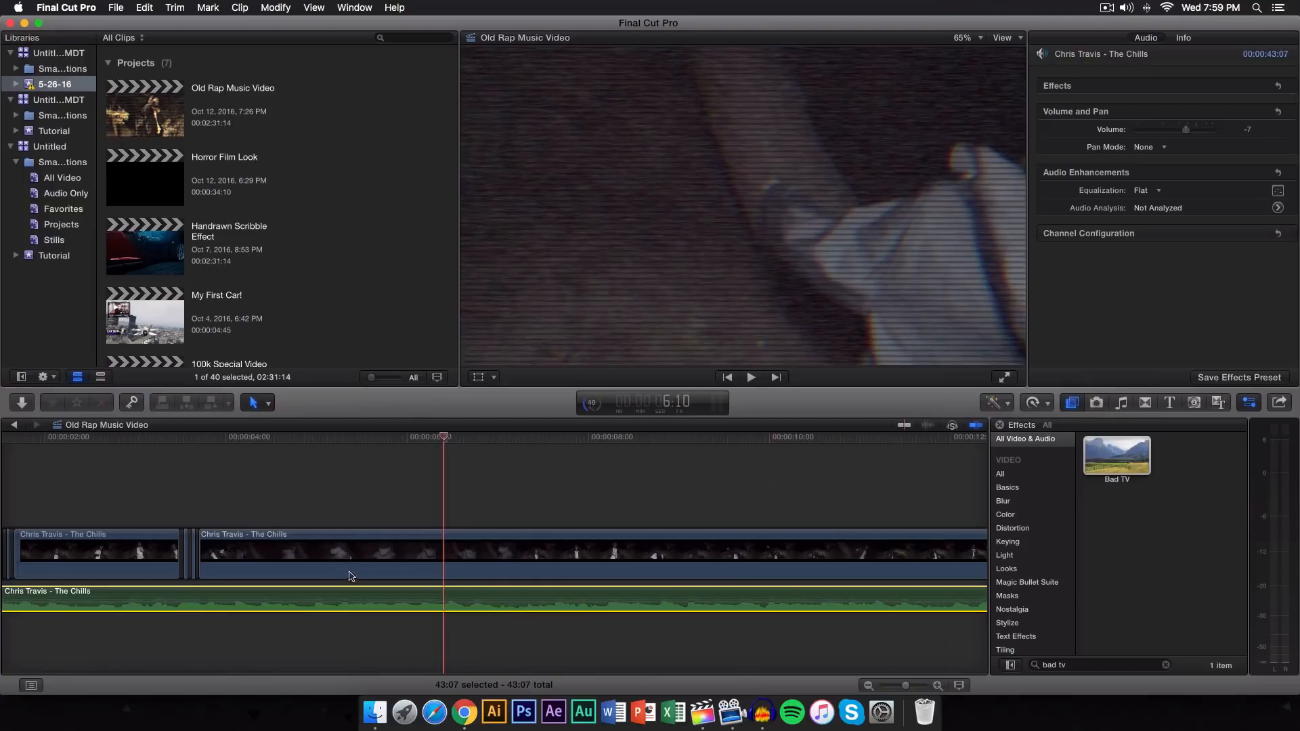
click(474, 562)
scroll(474, 562, right, 7)
scroll(353, 575, left, 7)
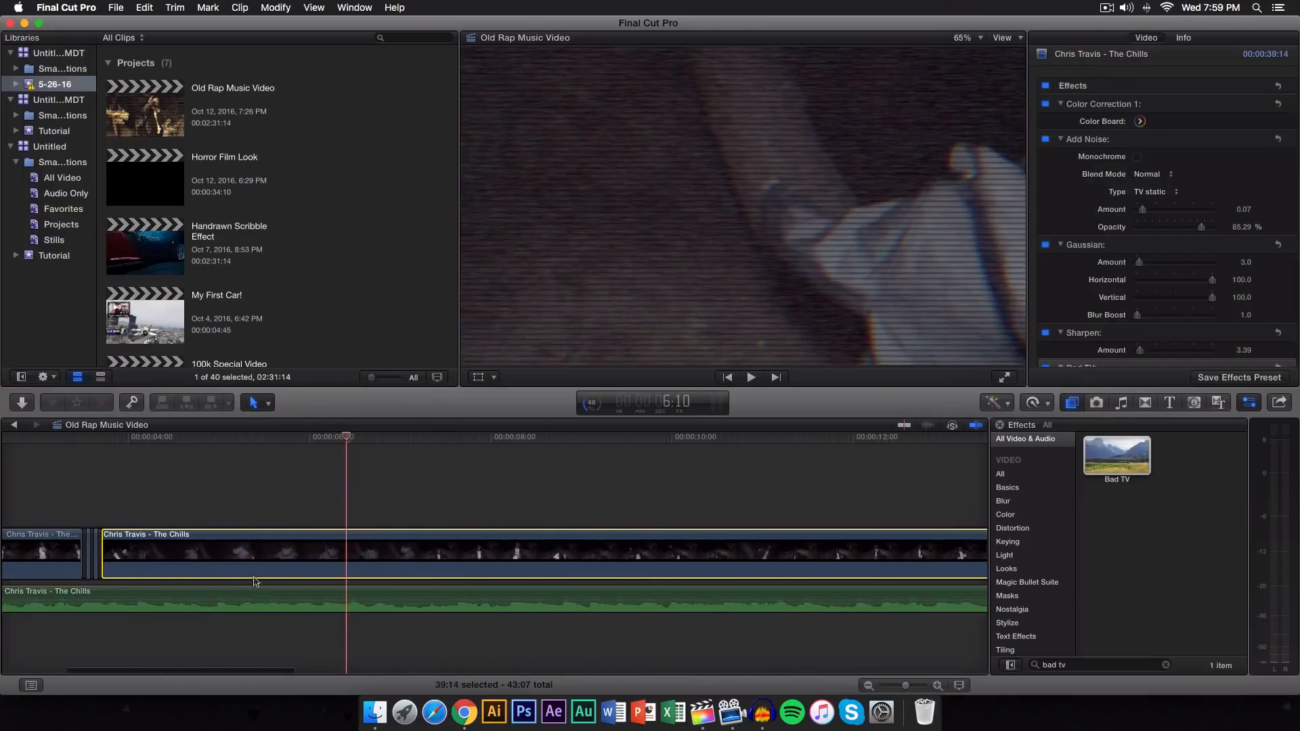
Step: Select the audio track and play back the start of the long clip from about 4 seconds with the sound
click(239, 593)
scroll(266, 596, right, 1)
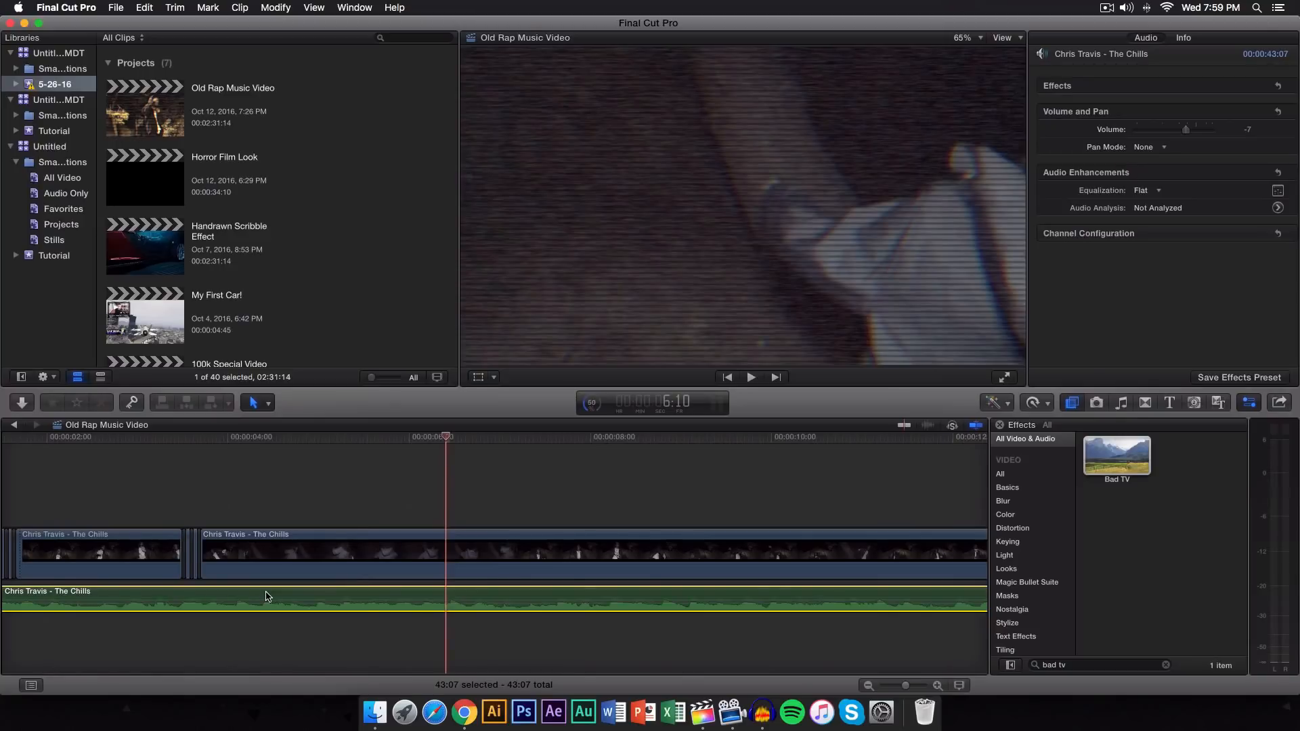
drag(308, 441, 232, 447)
key(space)
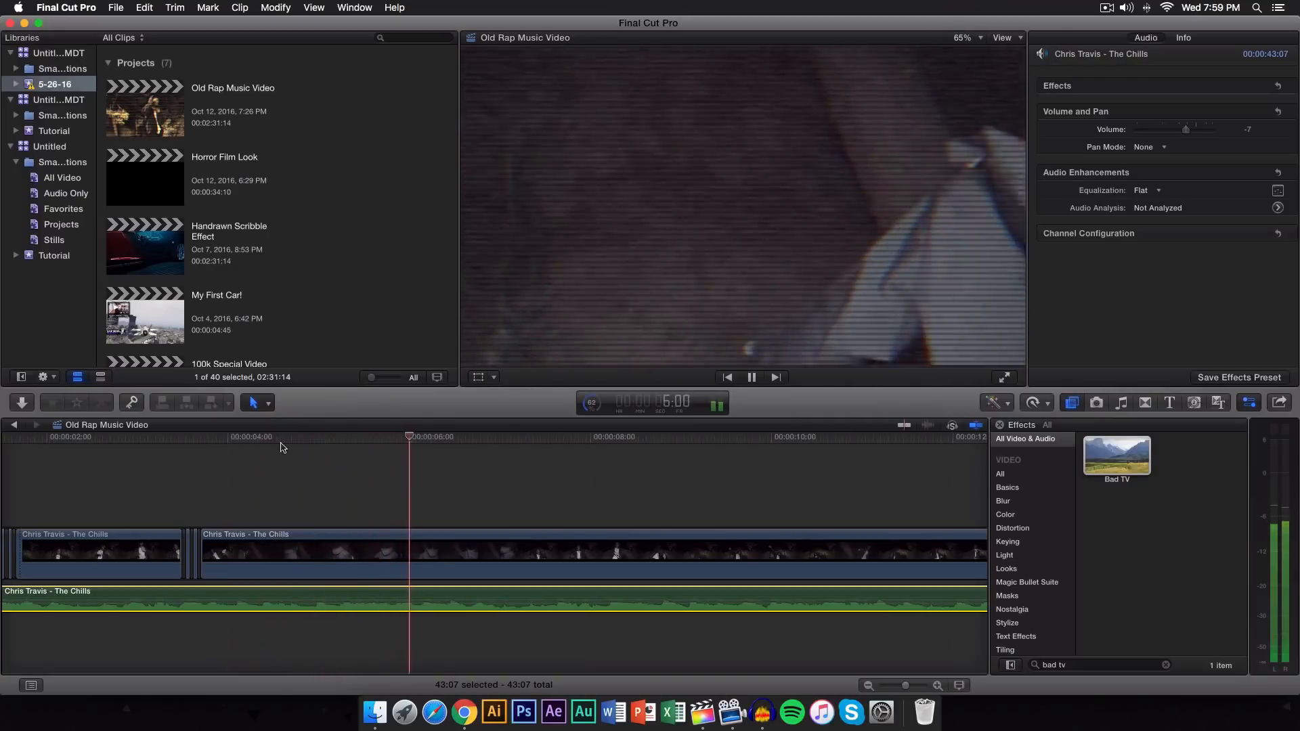
key(space)
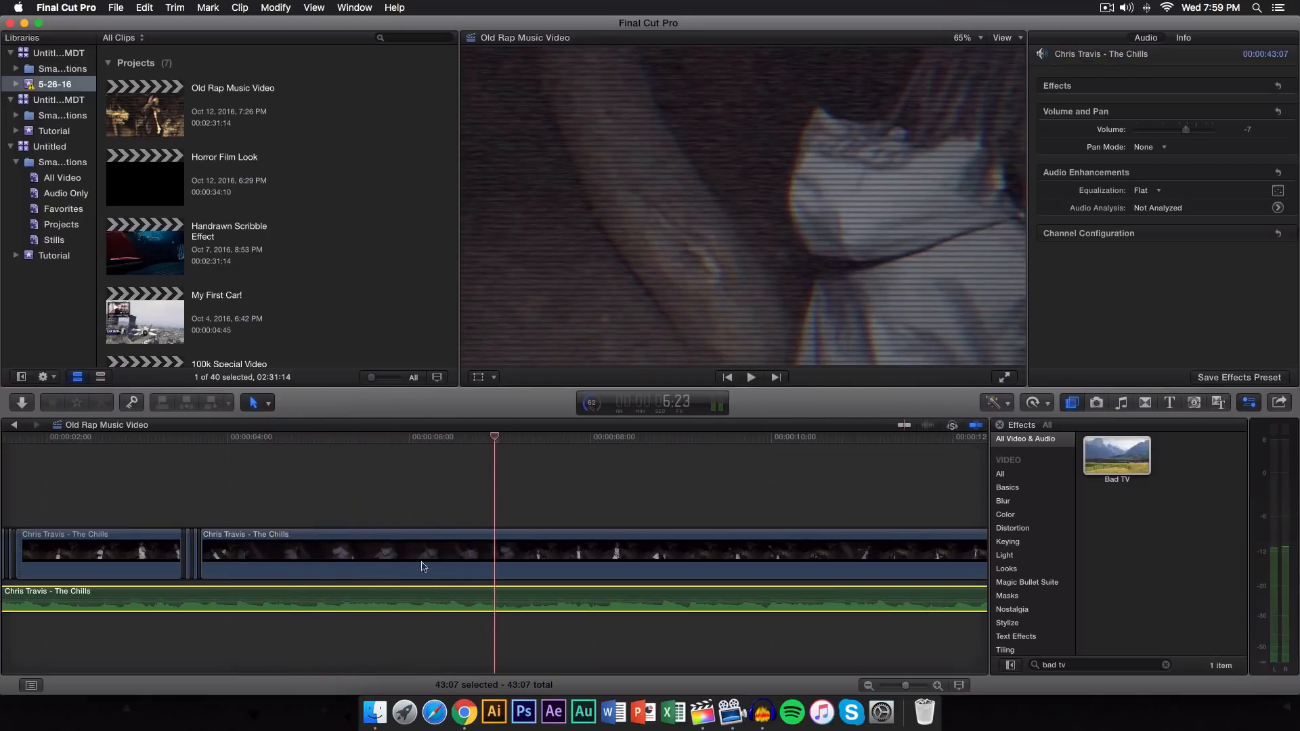
Step: Play back a short section of the clip from about 6:00 to listen for the beat
click(429, 444)
click(938, 685)
click(938, 686)
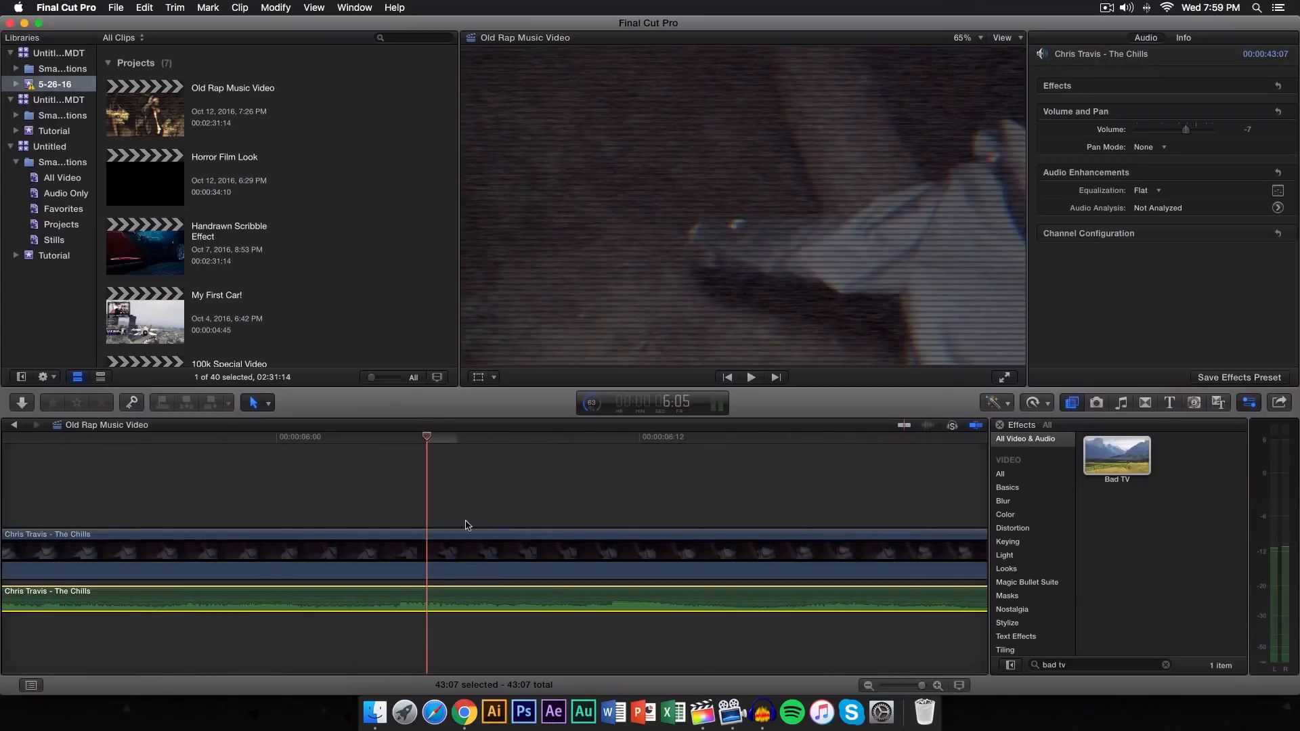
drag(423, 444, 285, 442)
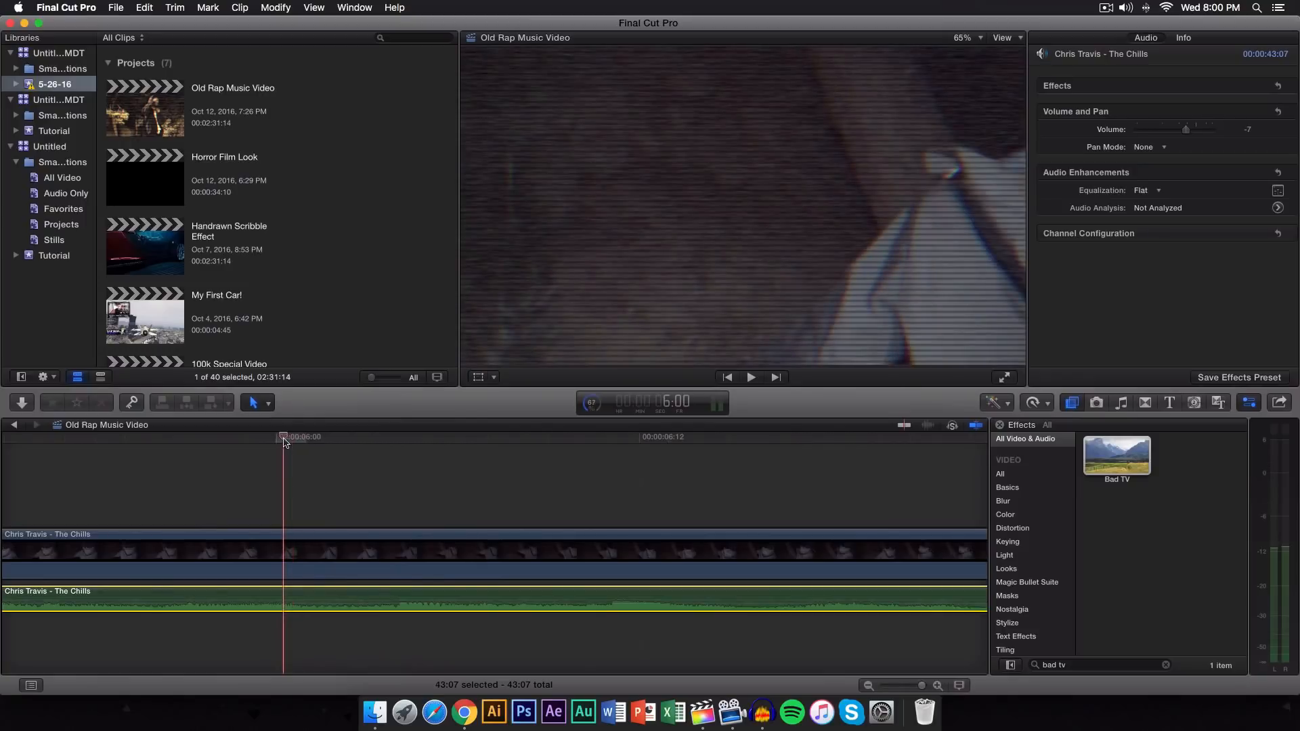
key(space)
key(space)
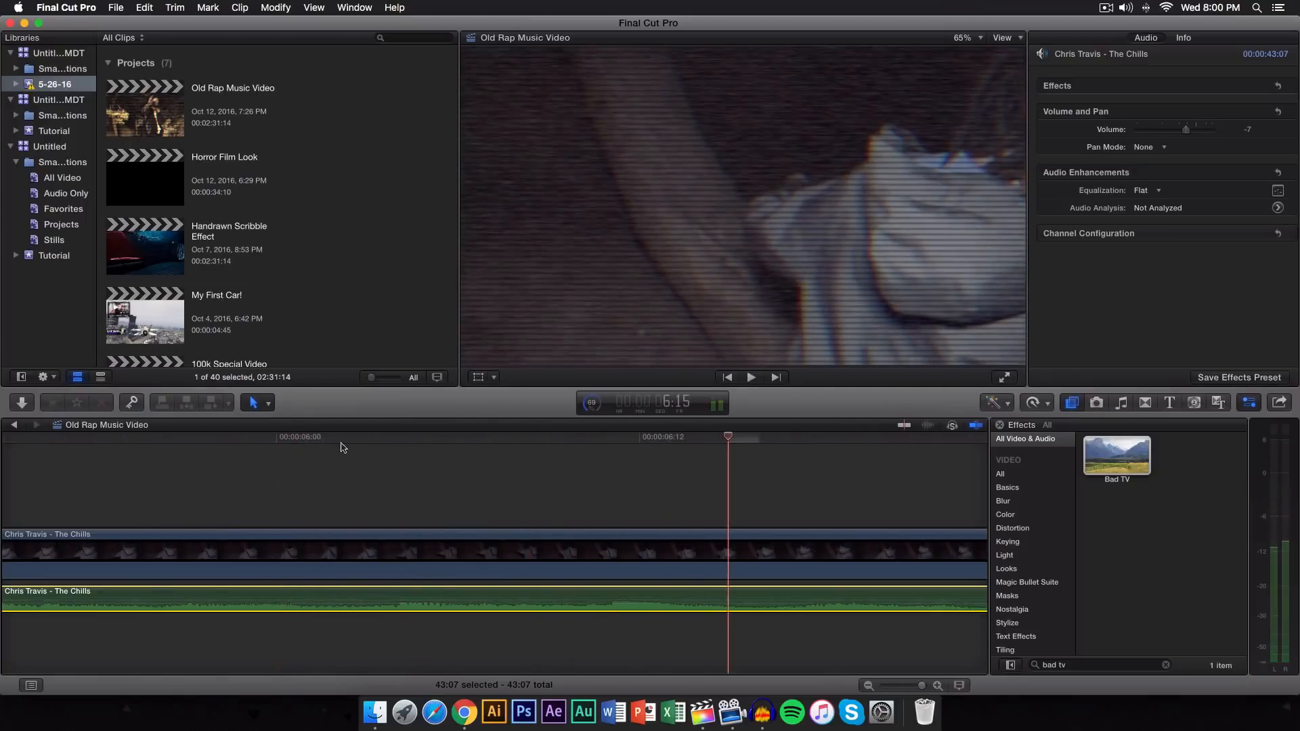
Step: Replay short bits around 6:04 to pinpoint the beat and park the playhead there
click(383, 441)
key(space)
key(space)
click(400, 441)
key(space)
key(space)
click(398, 441)
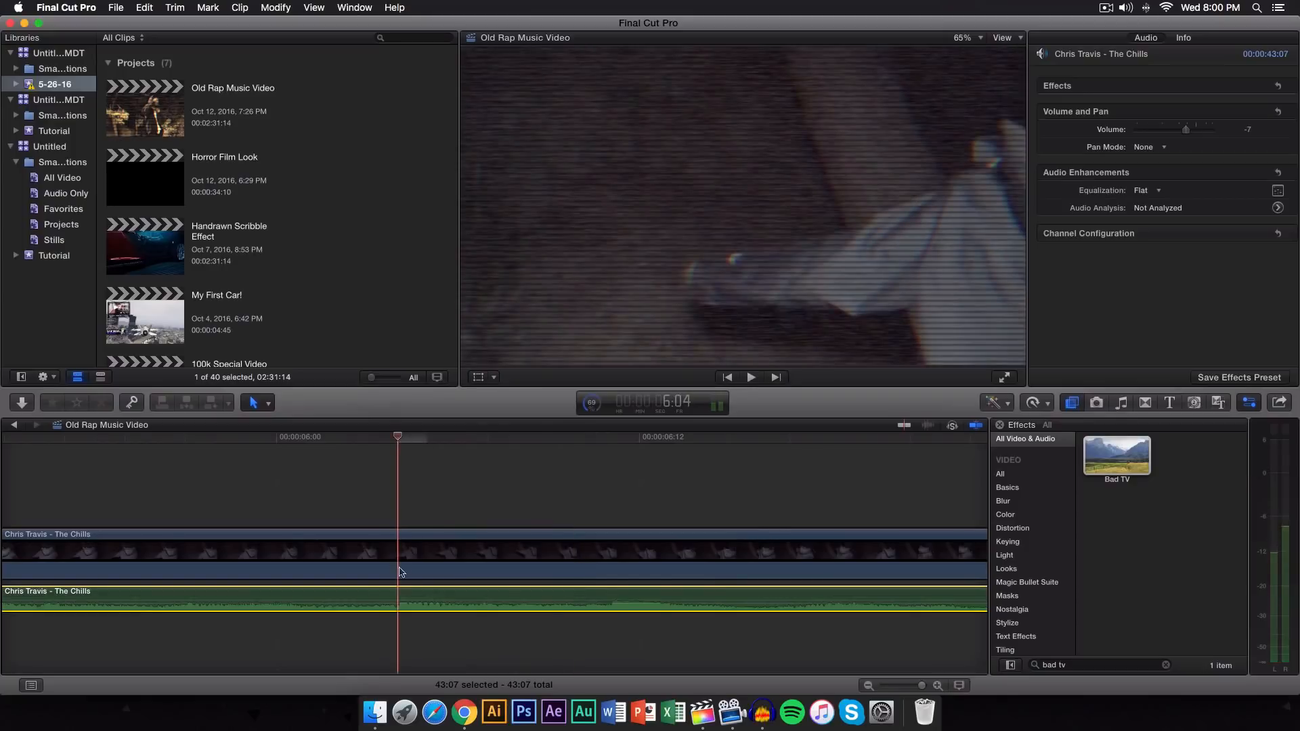
key(r)
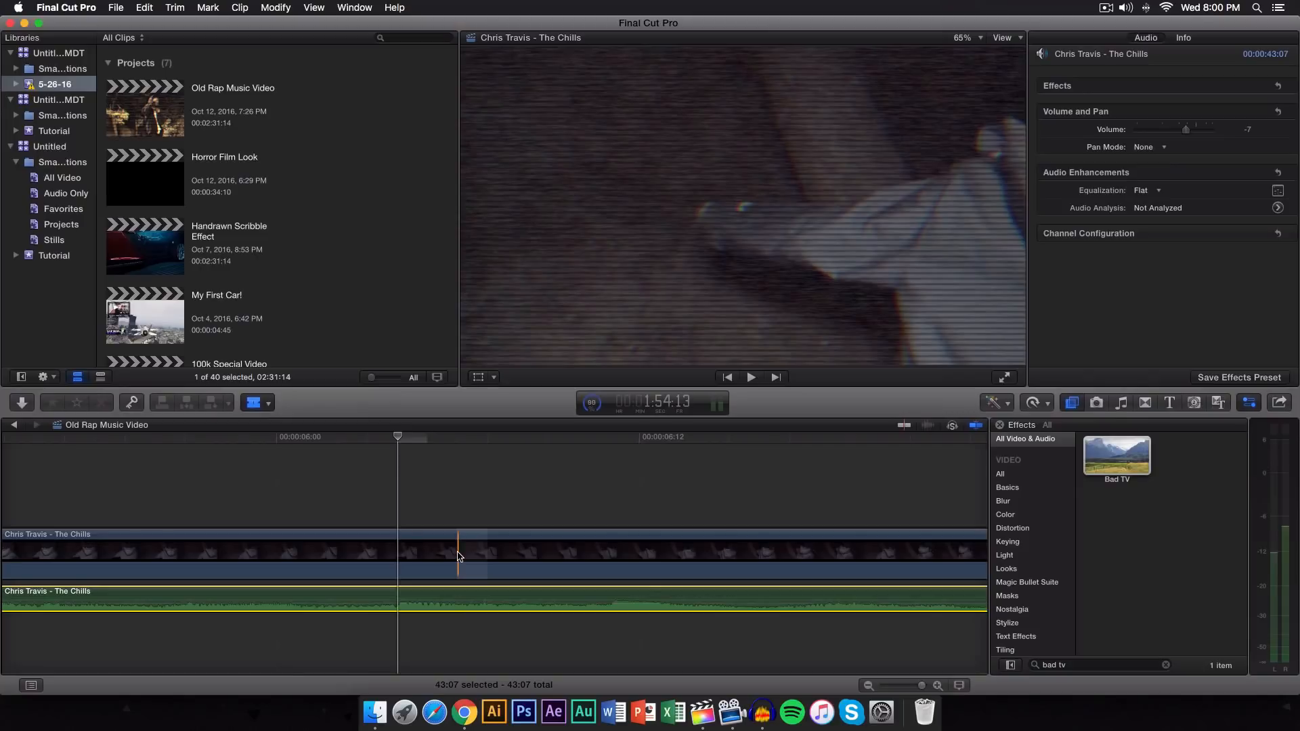
key(a)
click(429, 540)
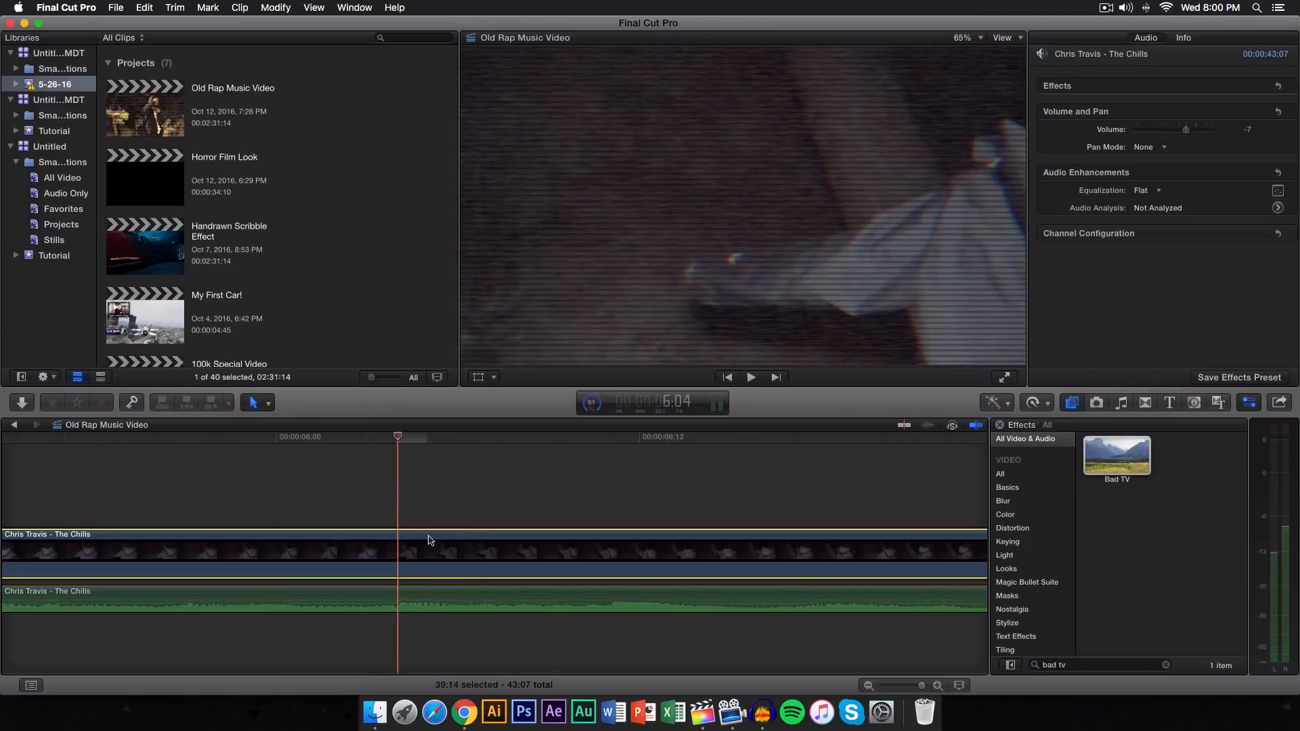
right_click(429, 540)
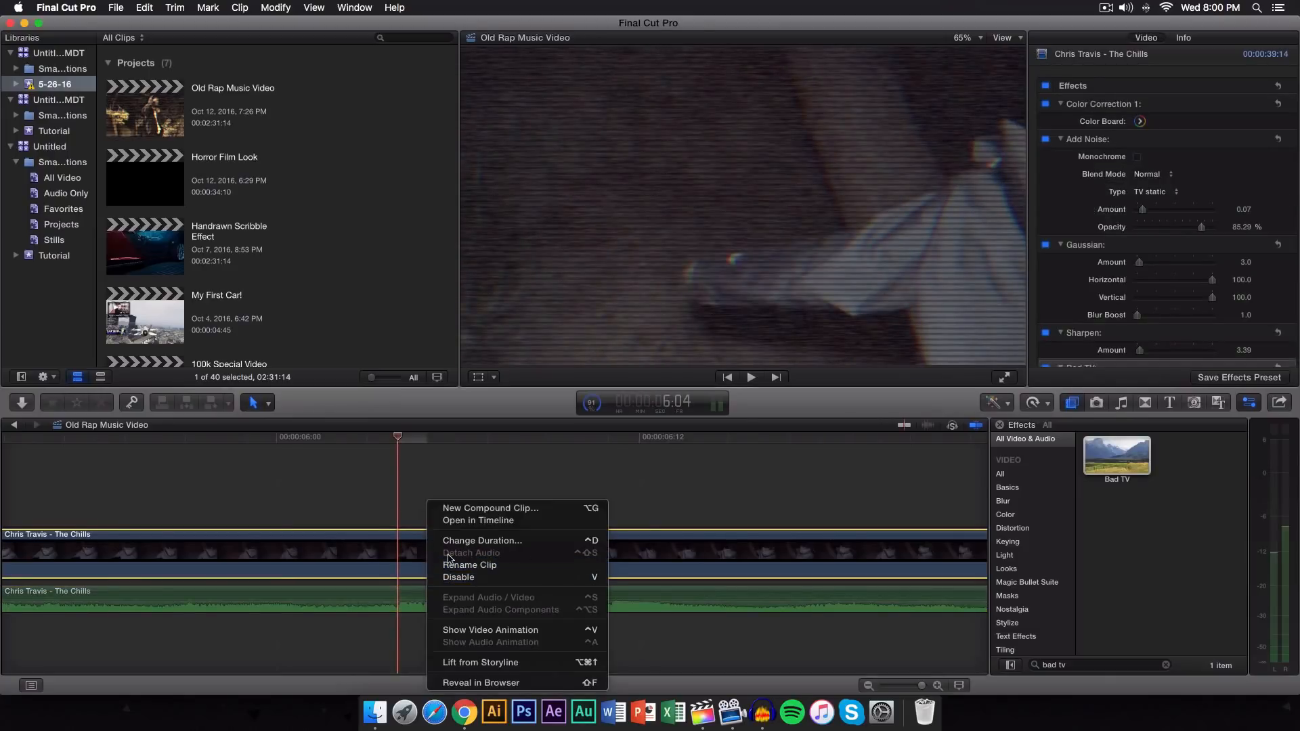
click(352, 552)
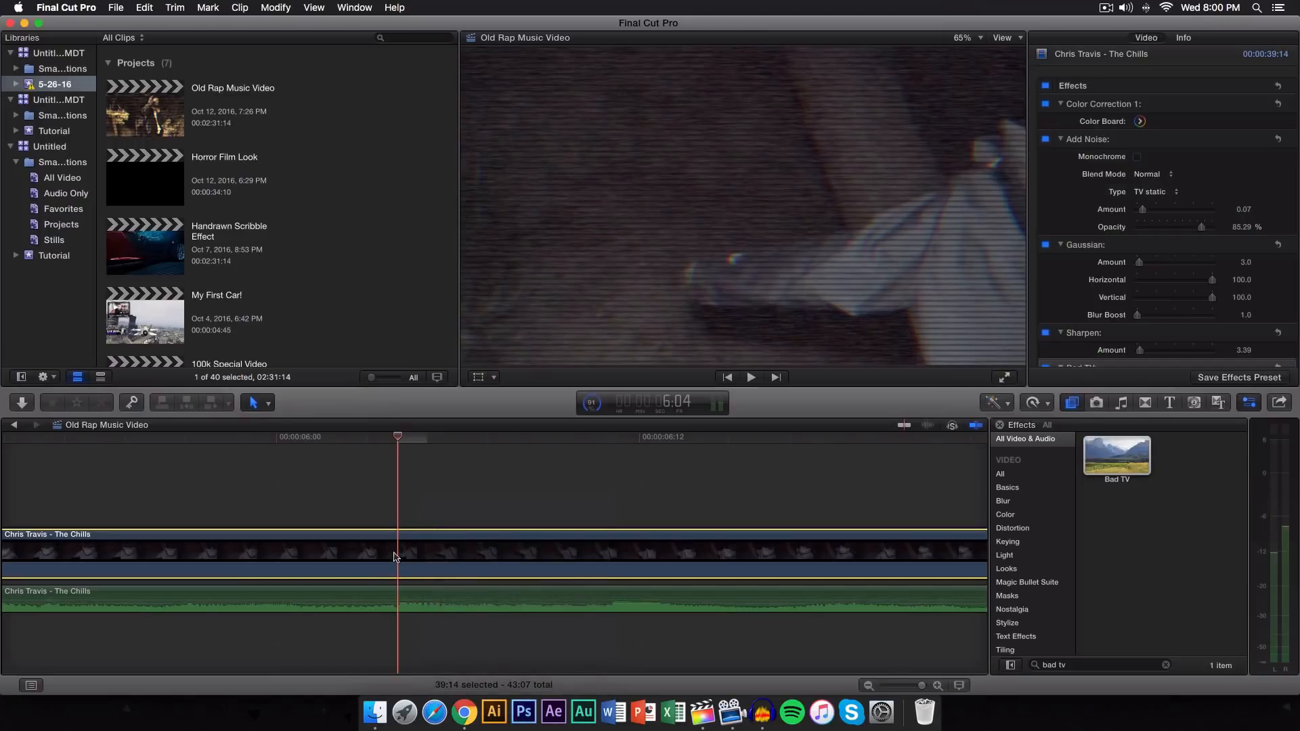
Step: Split the video clip on the beat at about 6:04 with the Blade tool
click(414, 596)
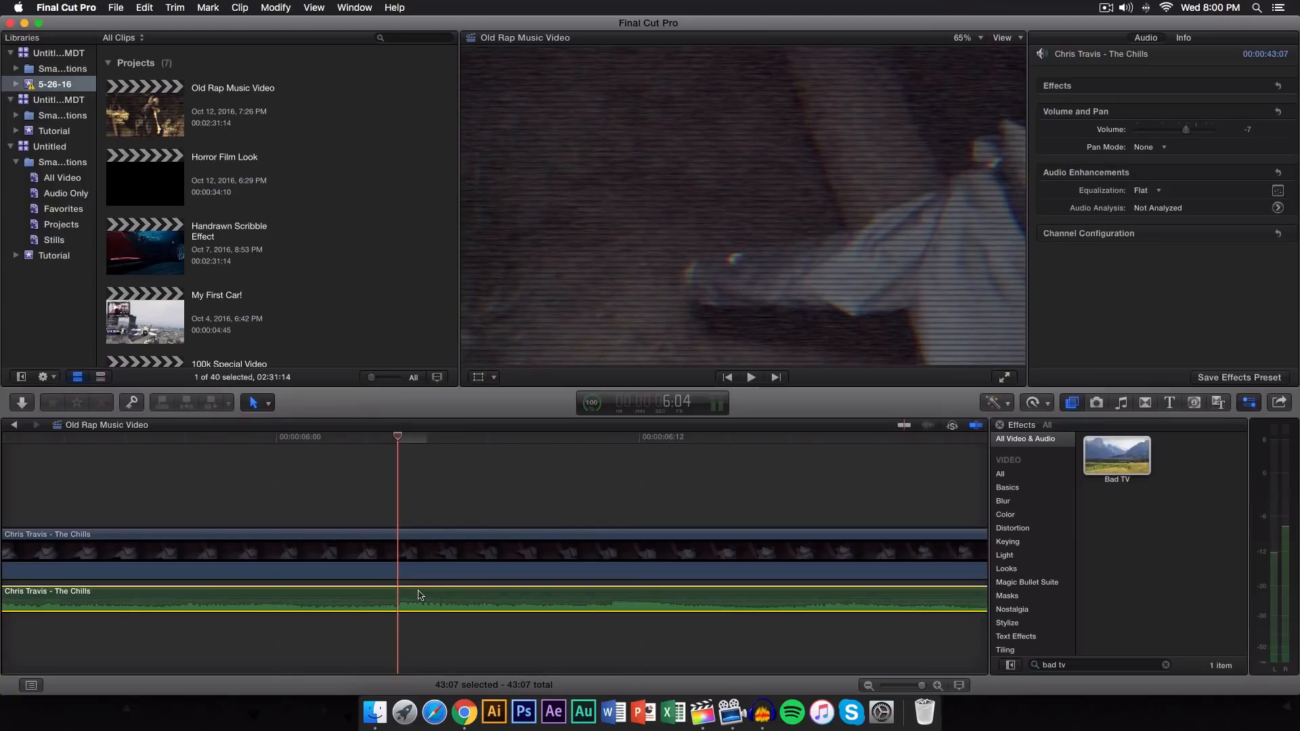
key(p)
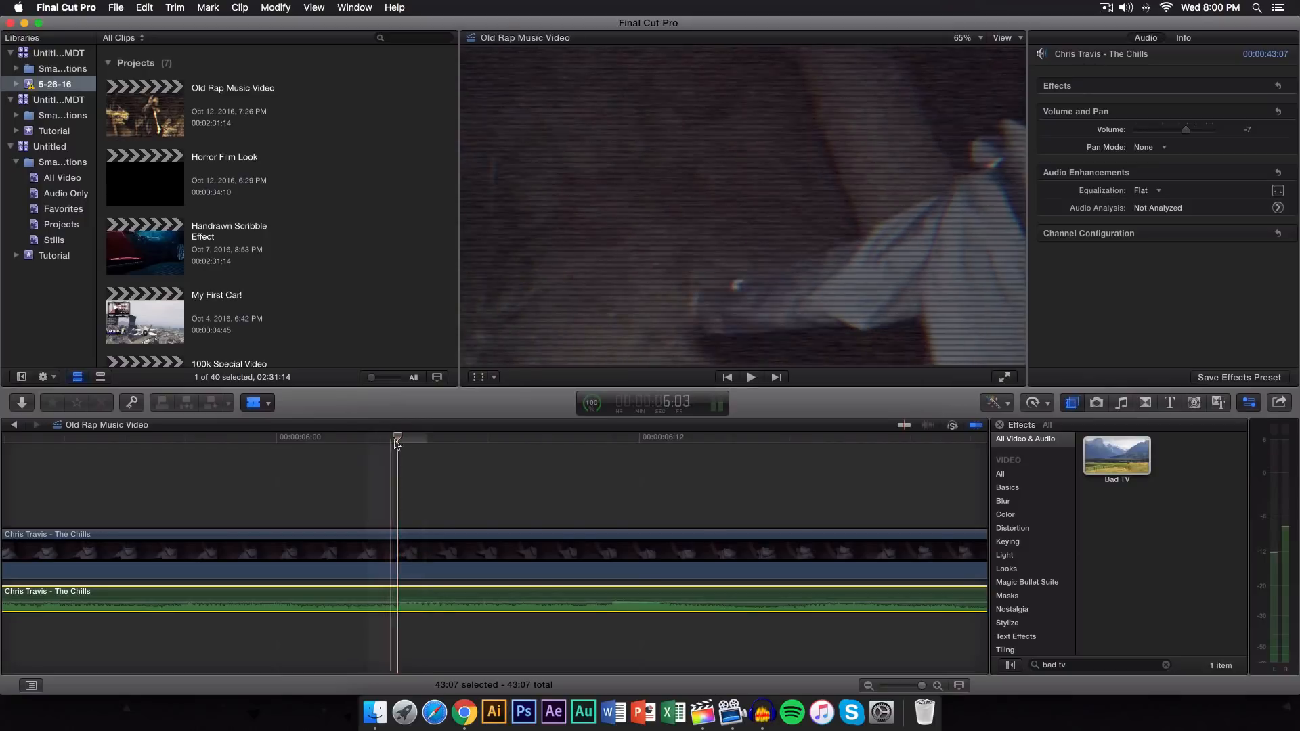
click(395, 447)
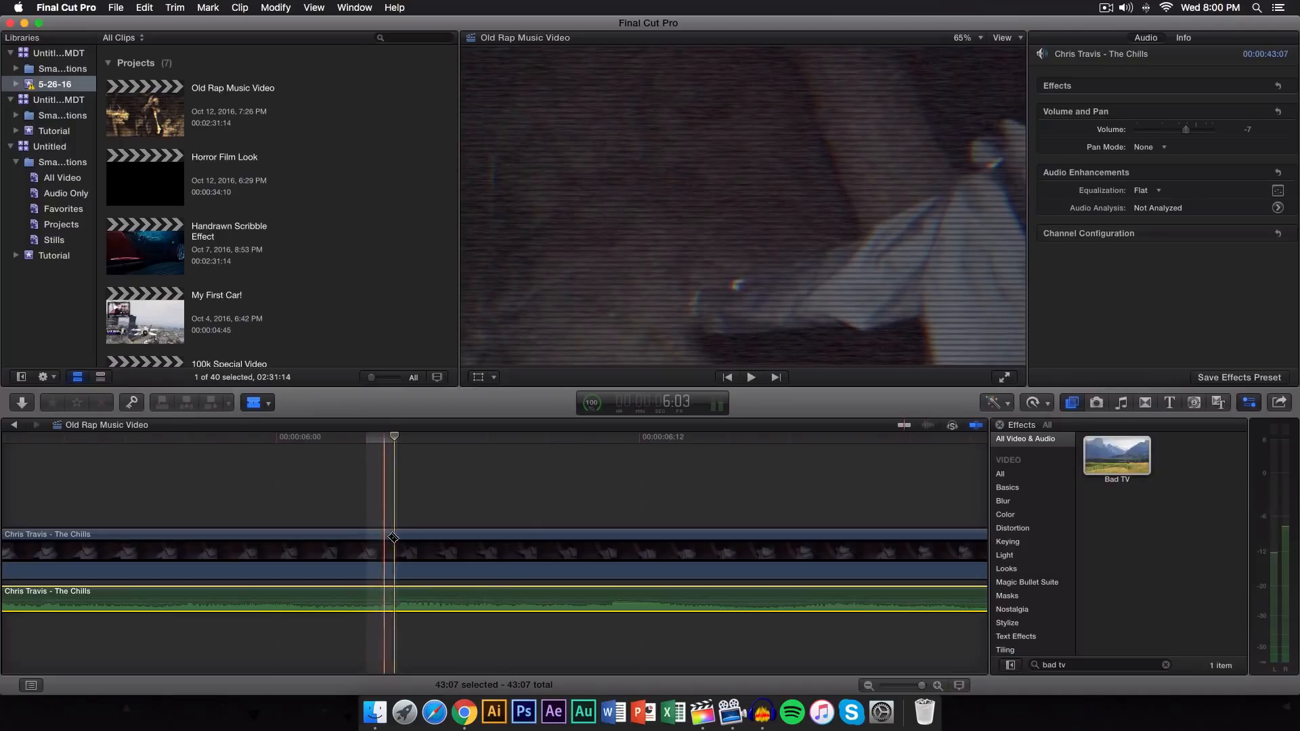
key(super+b)
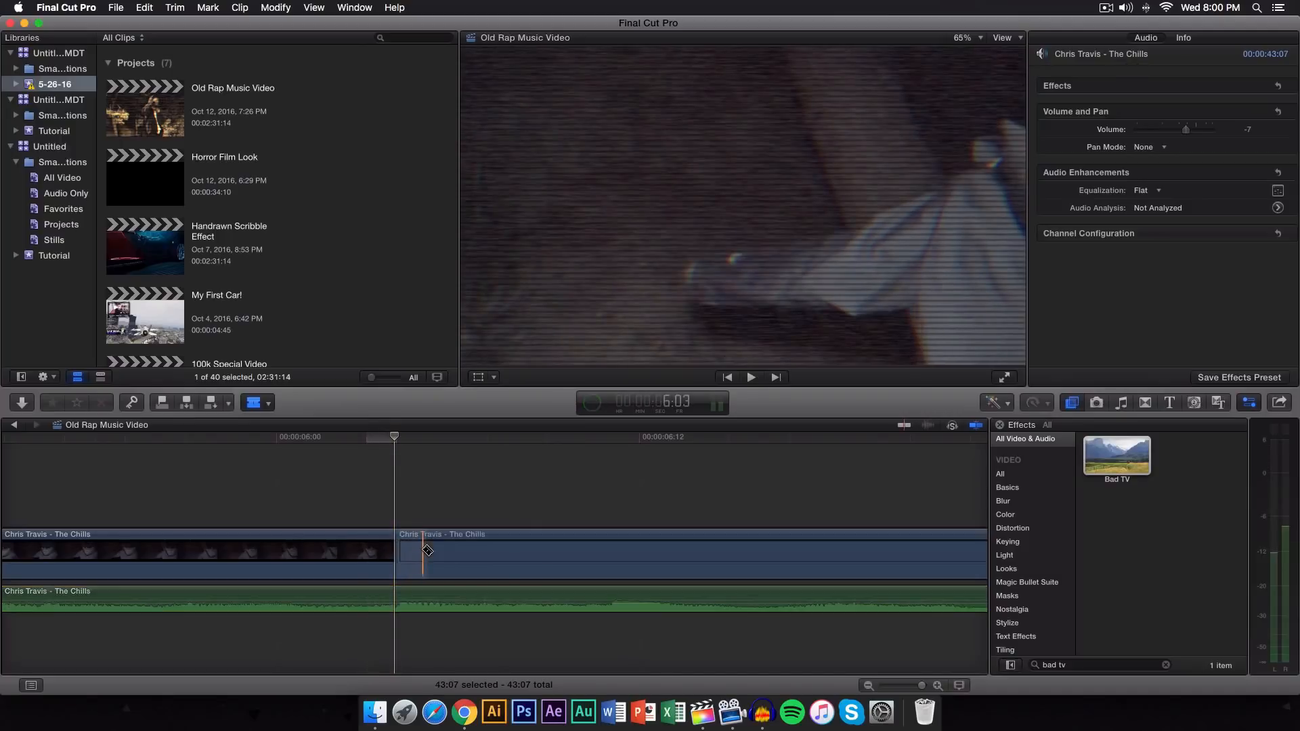
Step: Blade the video directly after the beat cut into seven consecutive one-frame pieces
click(430, 545)
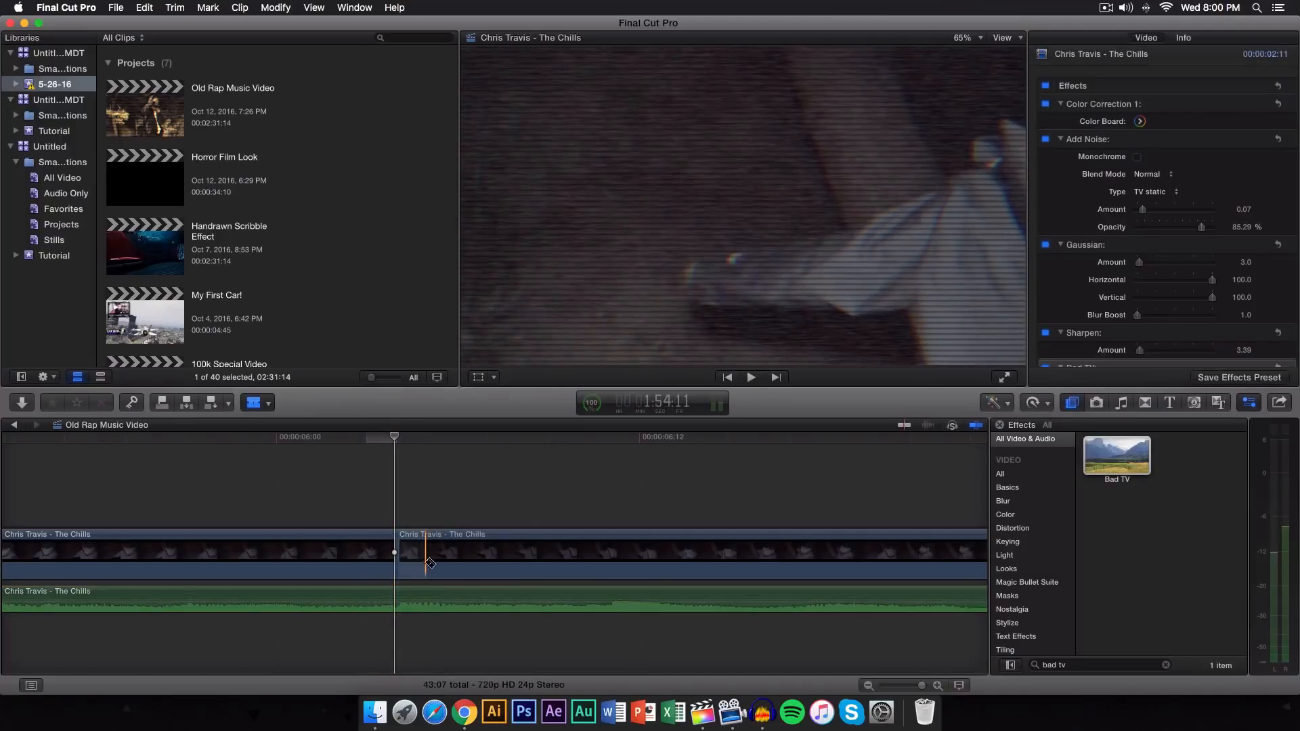
key(super+b)
key(super+b)
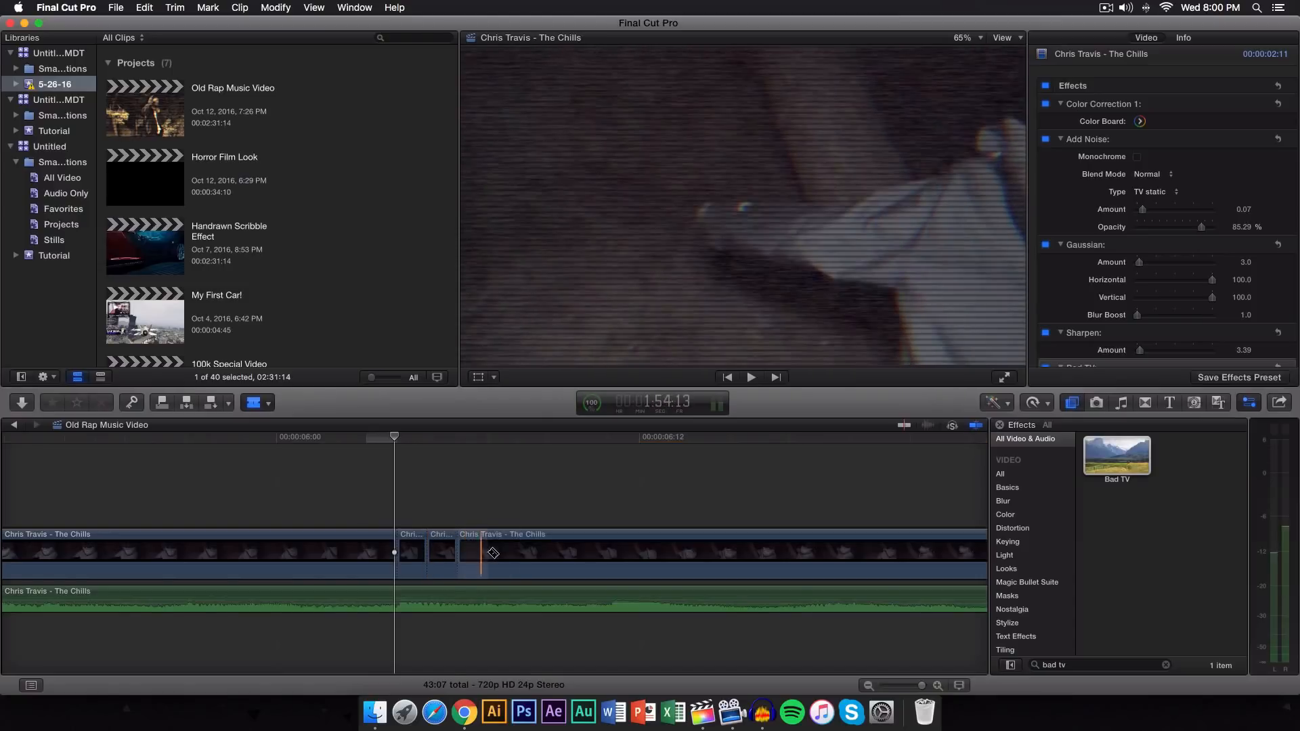
key(super+b)
key(super+b)
key(super+b)
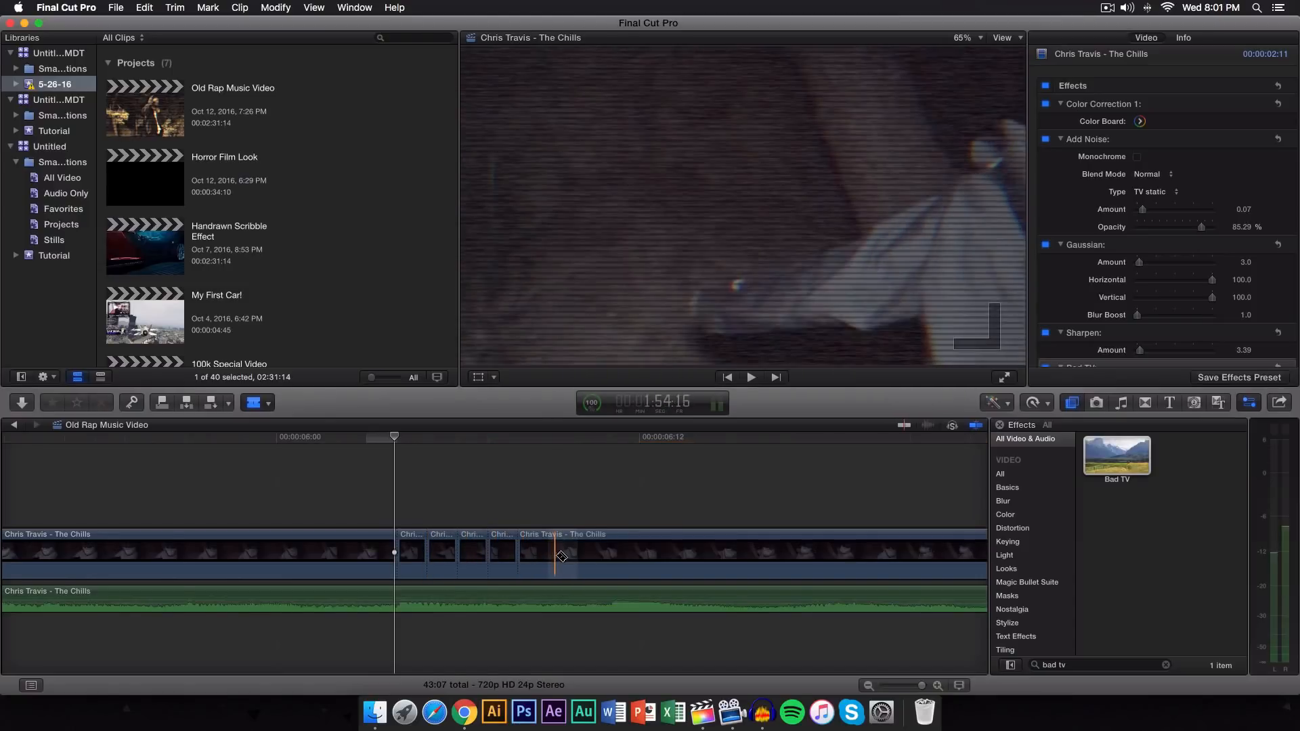
key(super+b)
key(super+b)
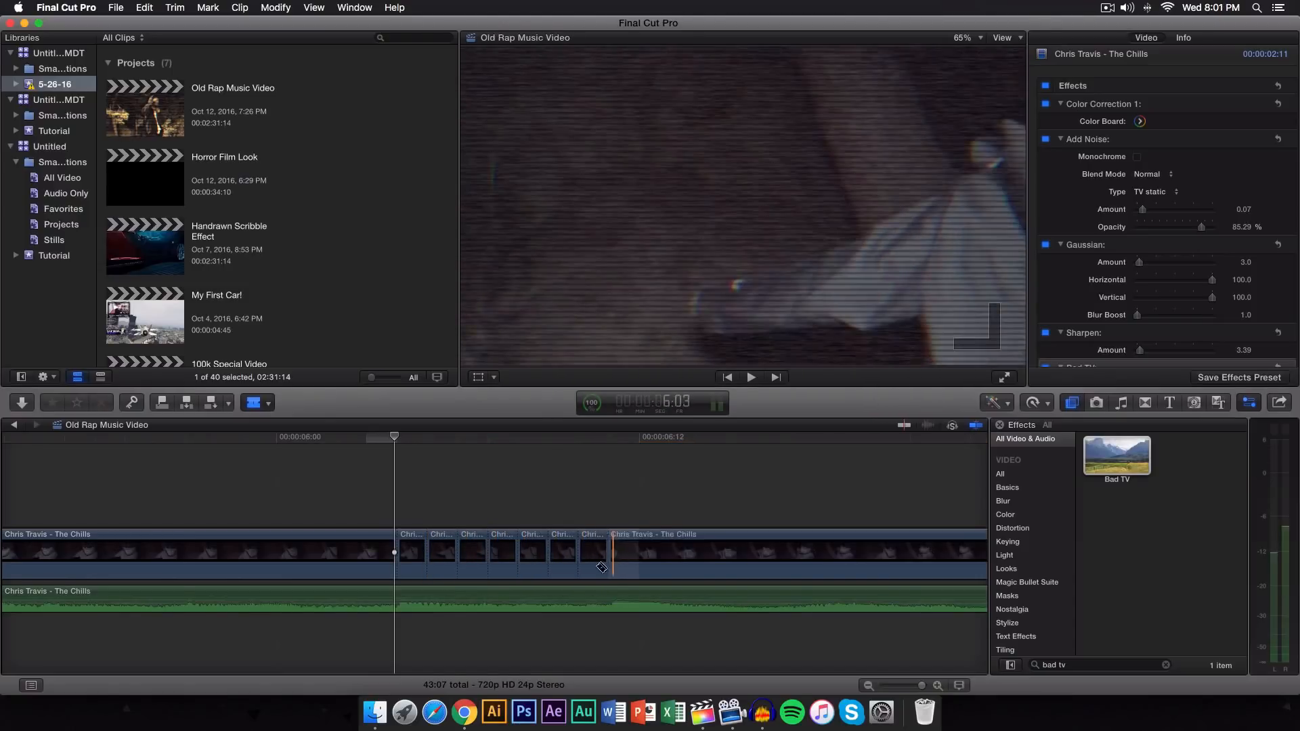
Step: Replace the first and third one-frame video pieces after the beat cut with gaps
drag(398, 441, 647, 442)
key(a)
scroll(480, 528, right, 3)
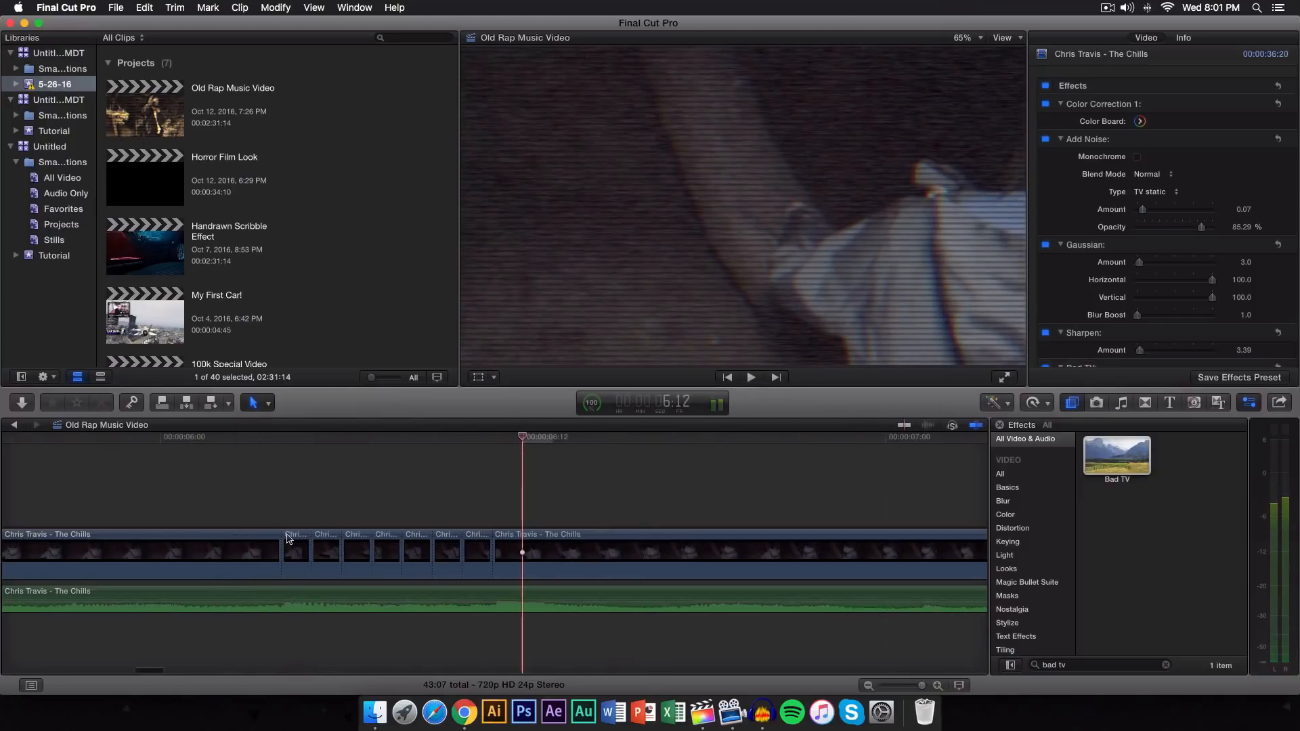
click(297, 542)
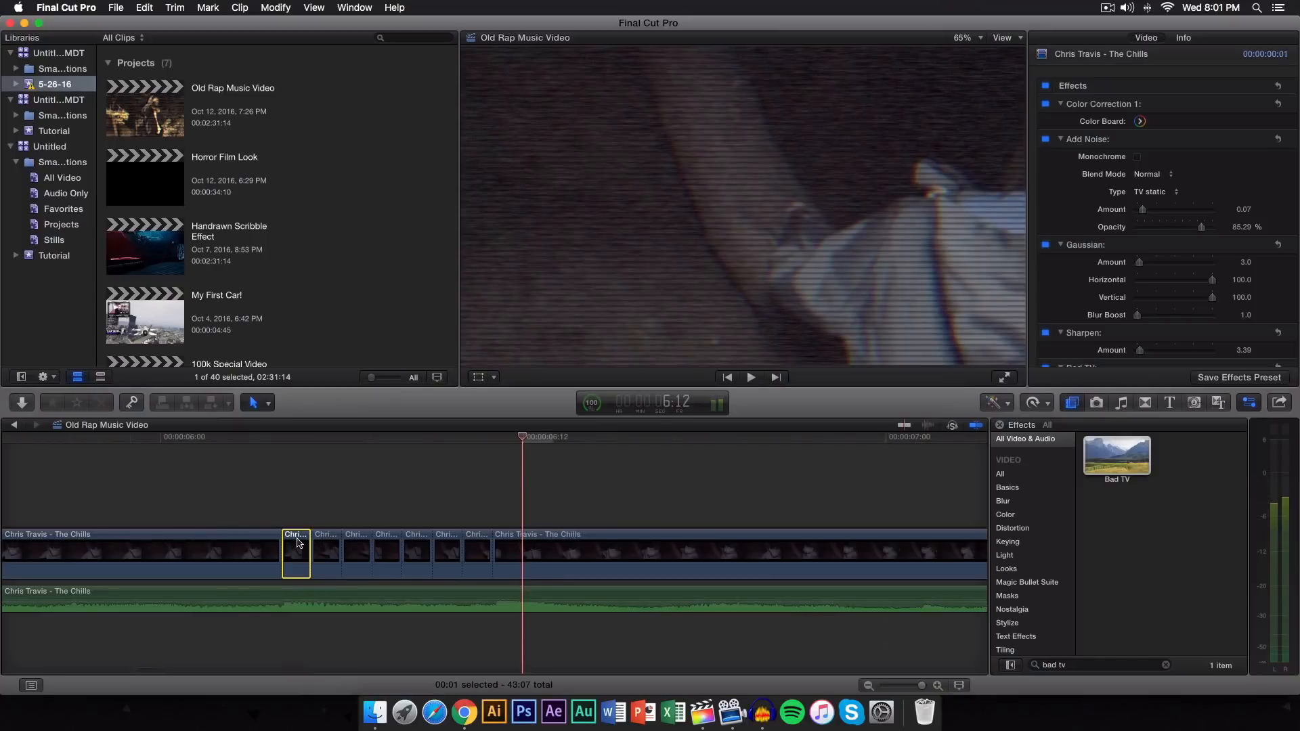
key(shift+BackSpace)
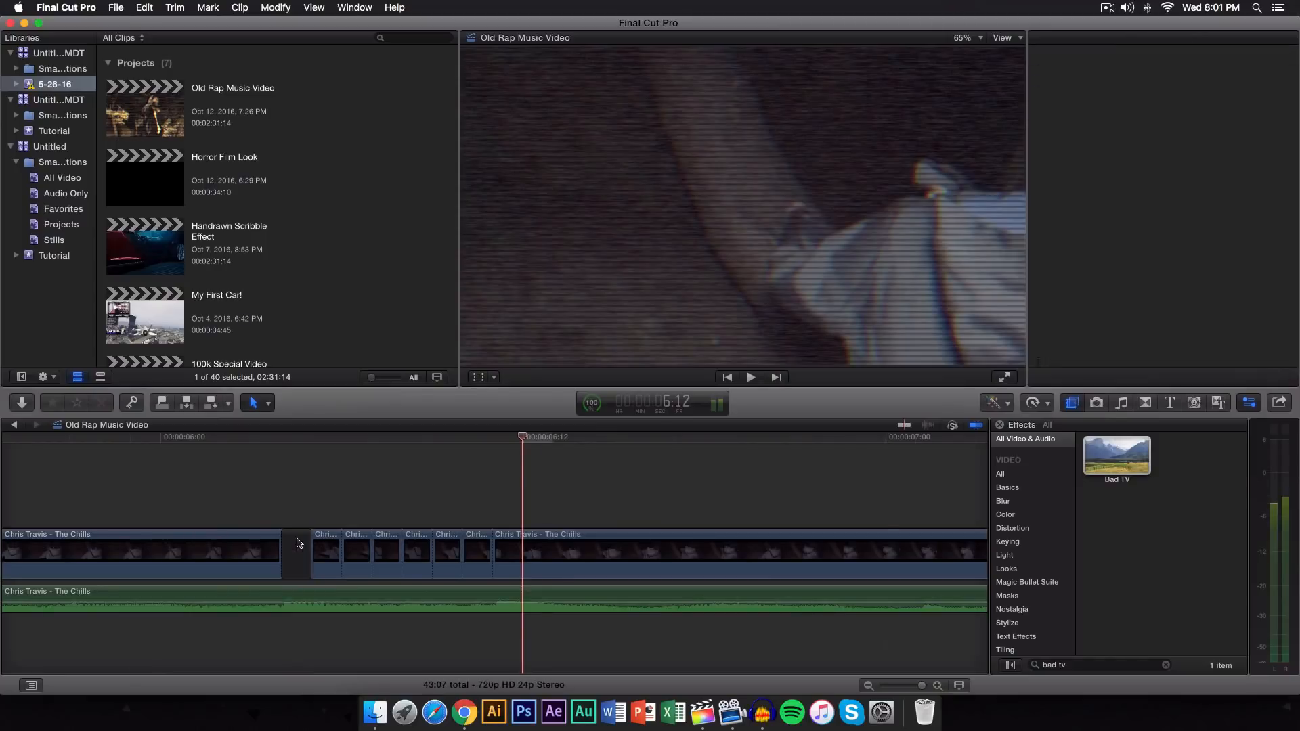
click(327, 545)
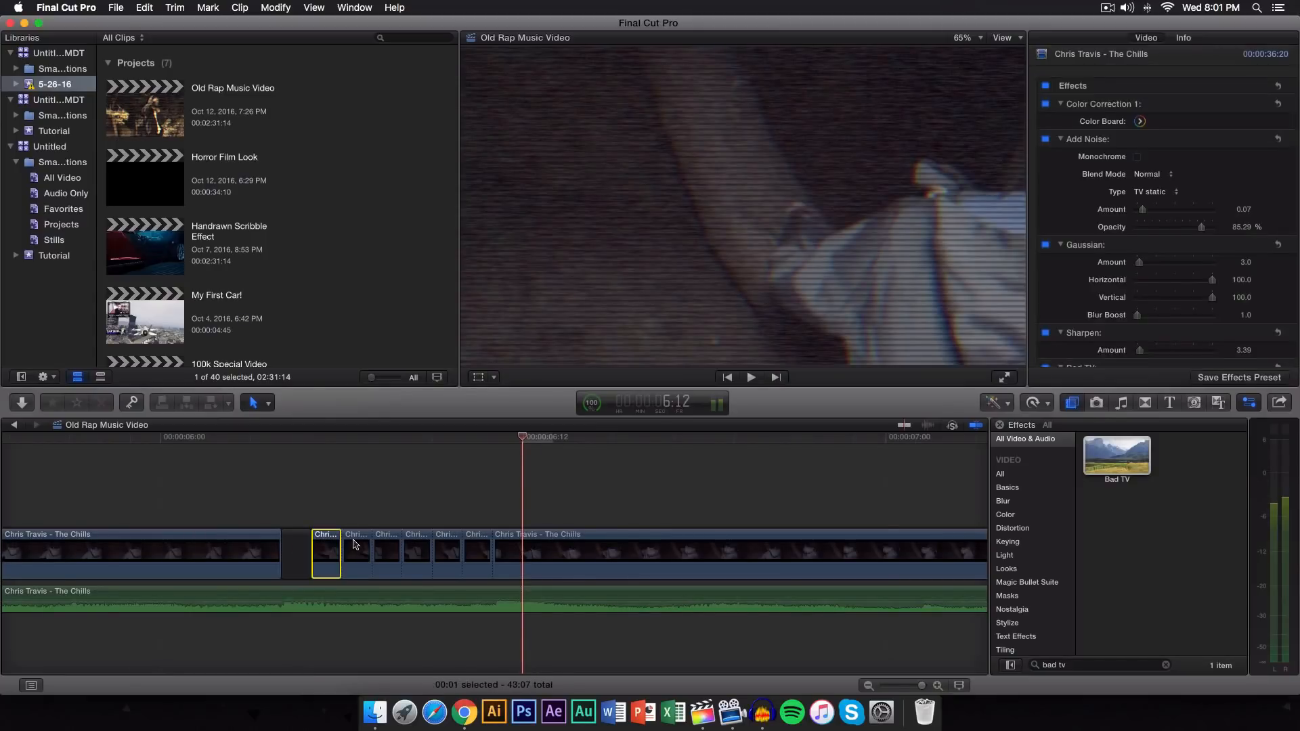
click(358, 546)
key(shift+BackSpace)
Step: Replace the fifth and seventh one-frame video pieces with gaps to finish the alternating black-frame flicker
click(397, 546)
click(421, 545)
key(shift+BackSpace)
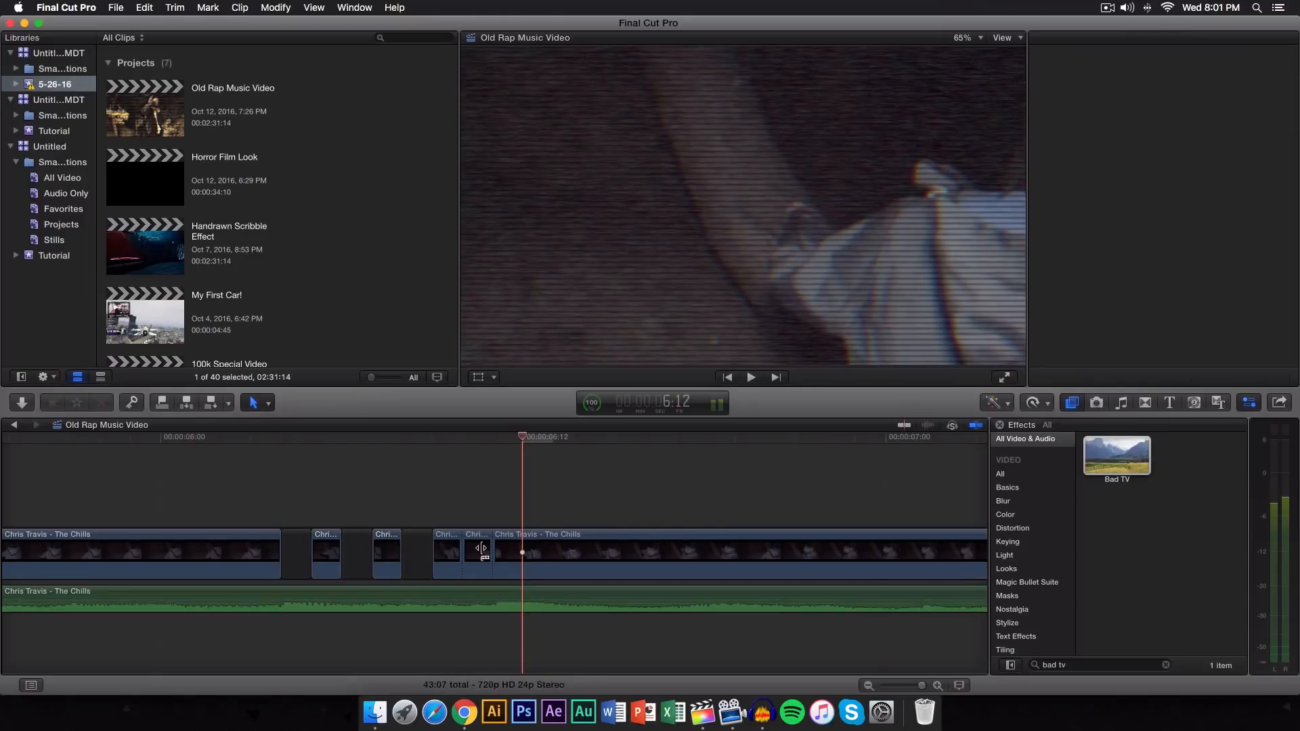
click(482, 549)
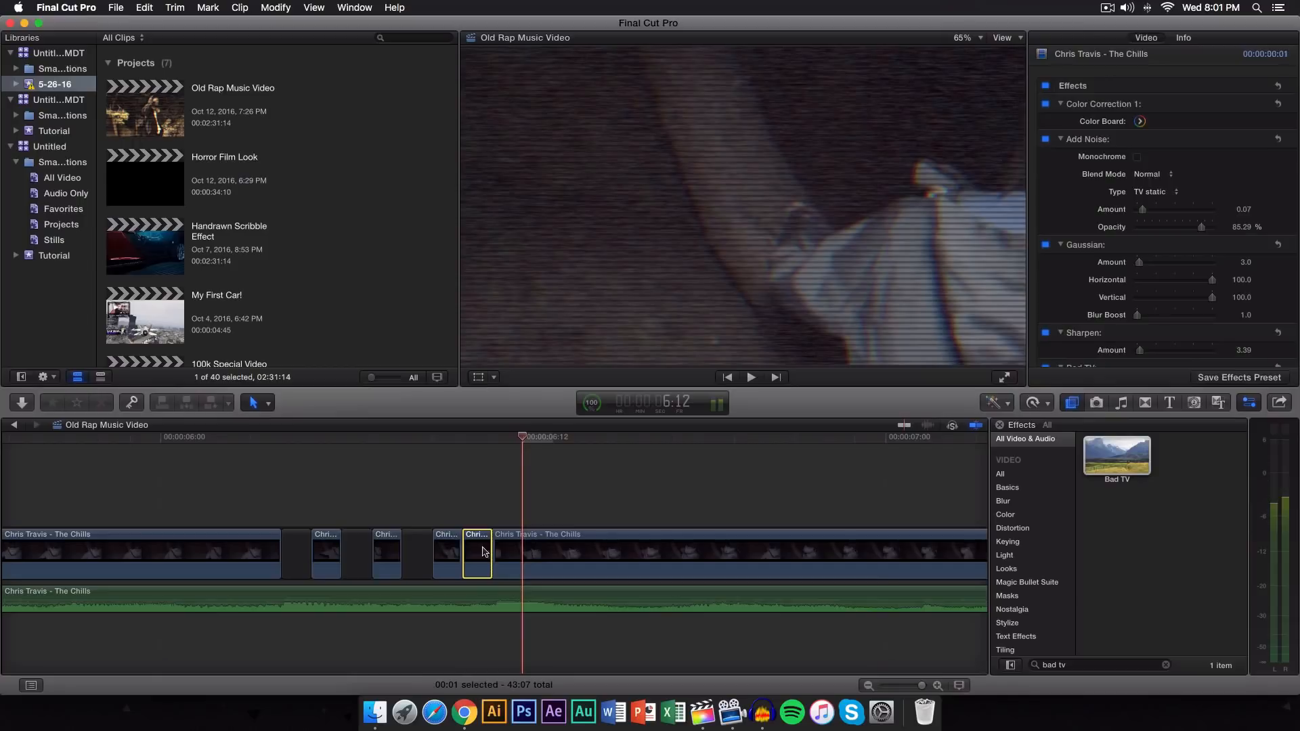
key(shift+BackSpace)
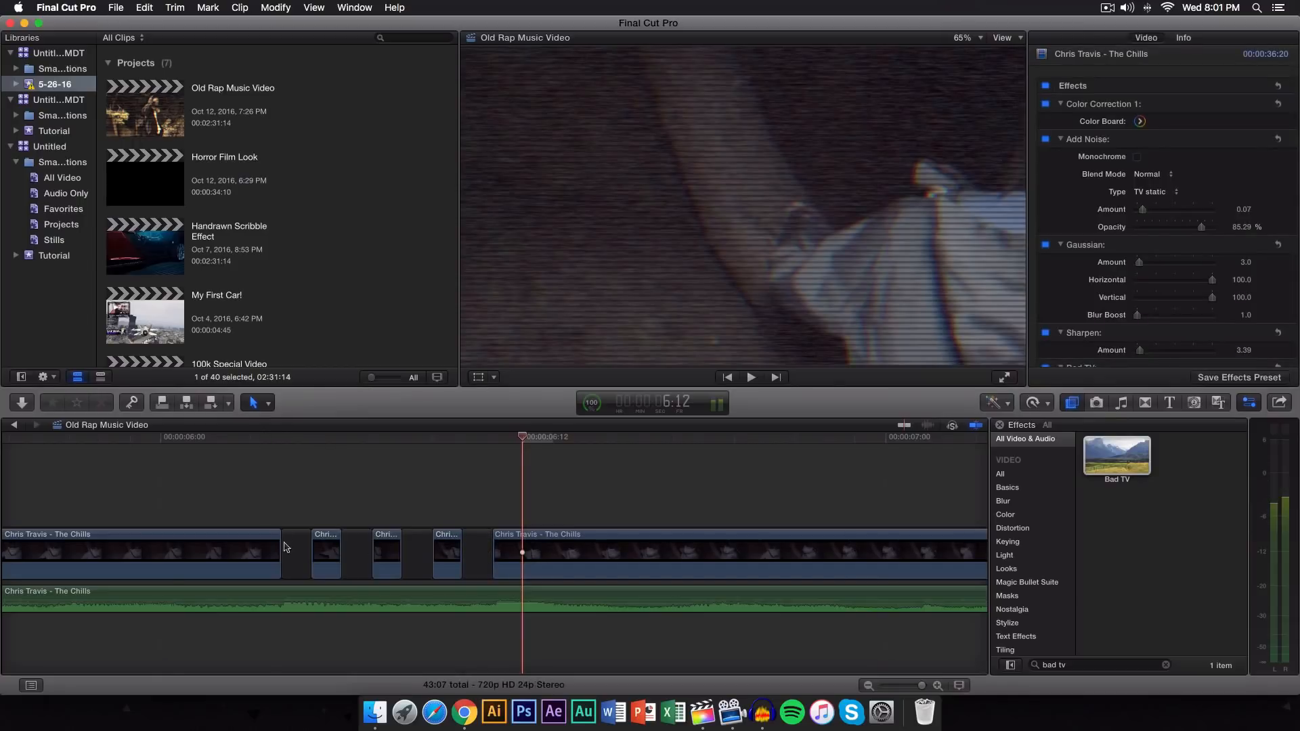
Step: Check the first gap frame by frame from 6:03 to 6:05 and play back the flicker from about 5:18
click(303, 545)
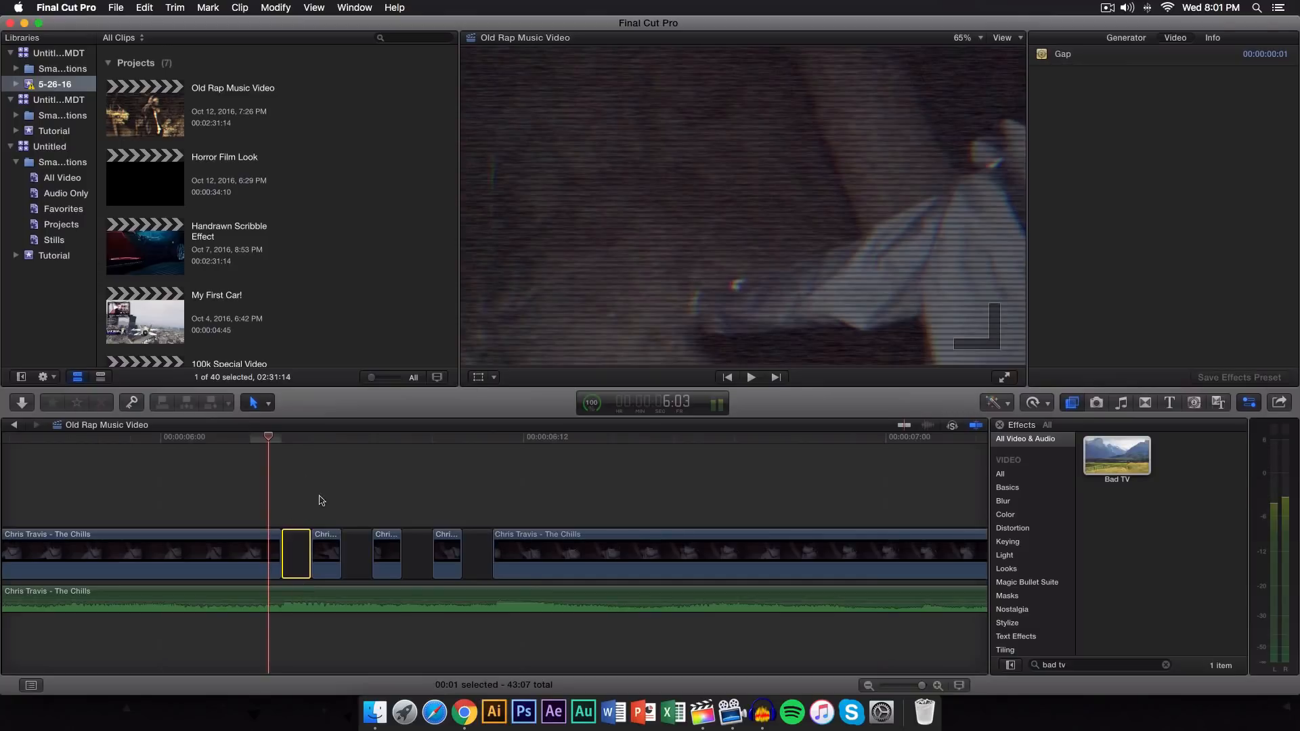
key(Right)
key(Right)
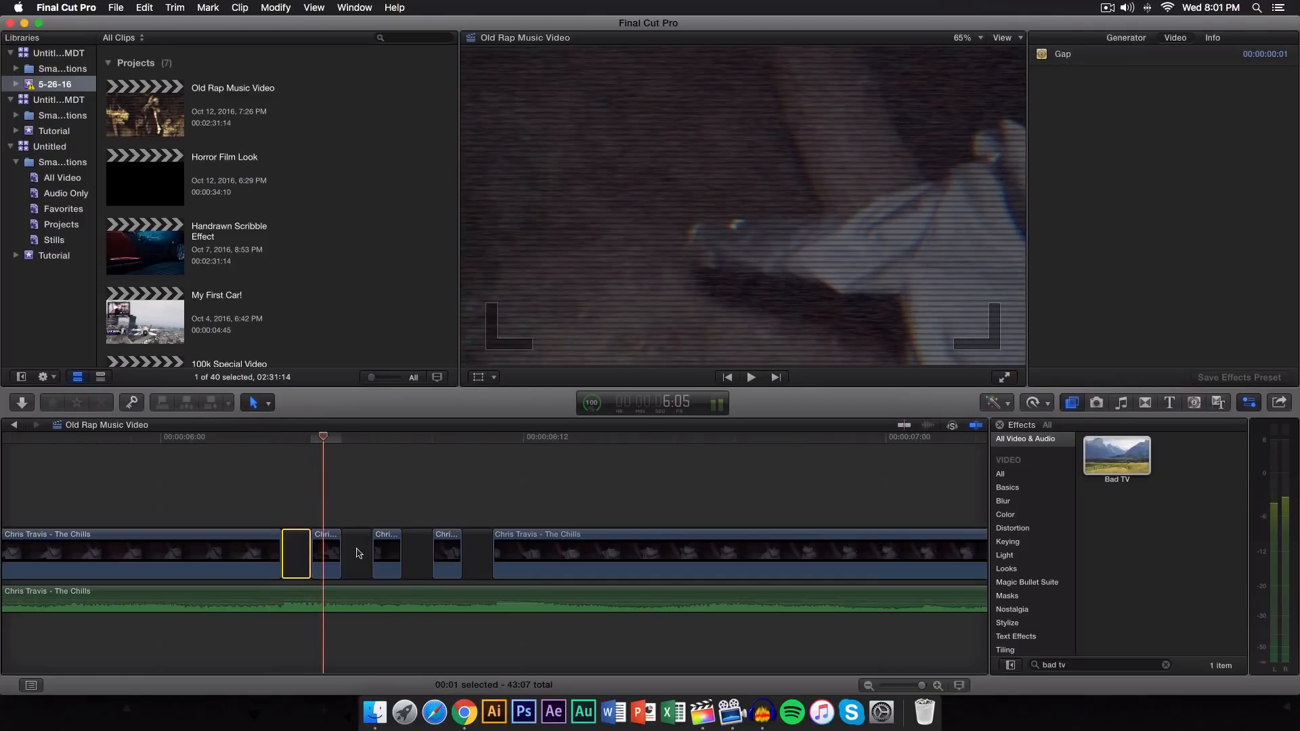
scroll(333, 474, left, 3)
drag(315, 438, 122, 443)
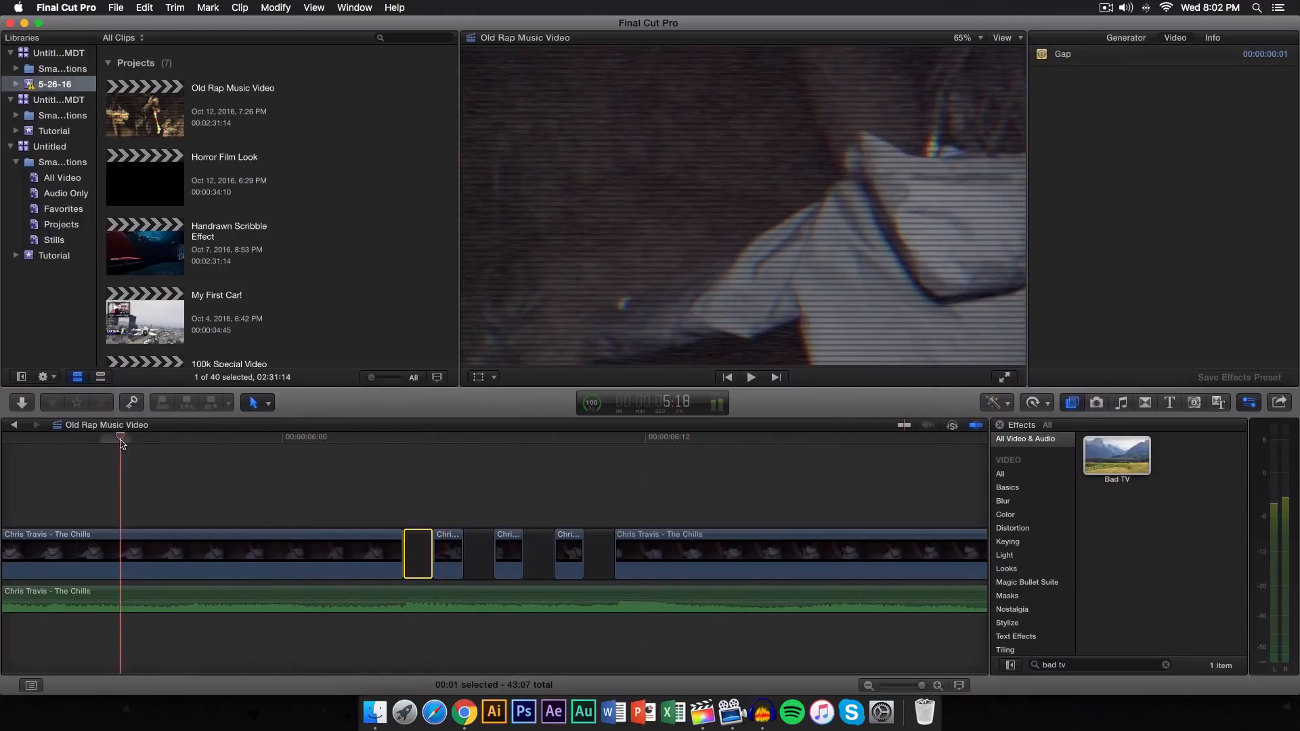
key(space)
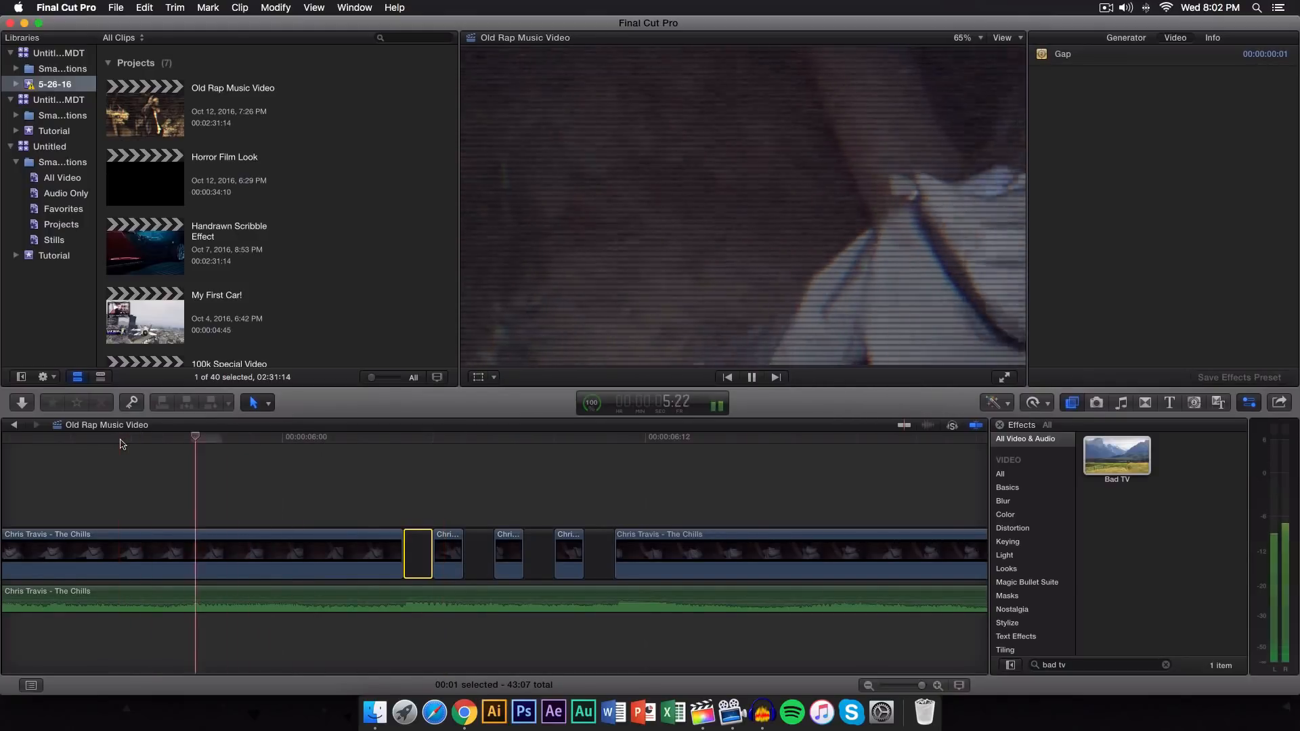
key(space)
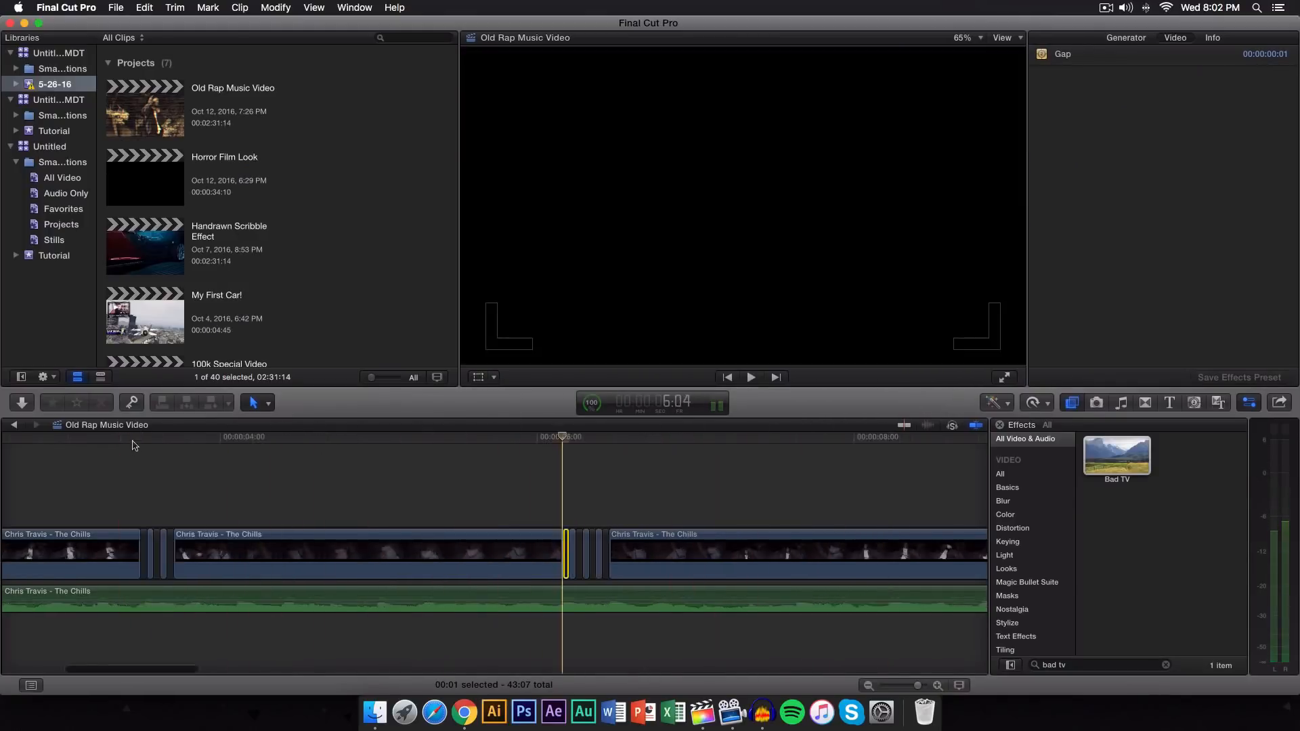
Step: Play back both flicker sections in sequence from about 3:10
click(130, 443)
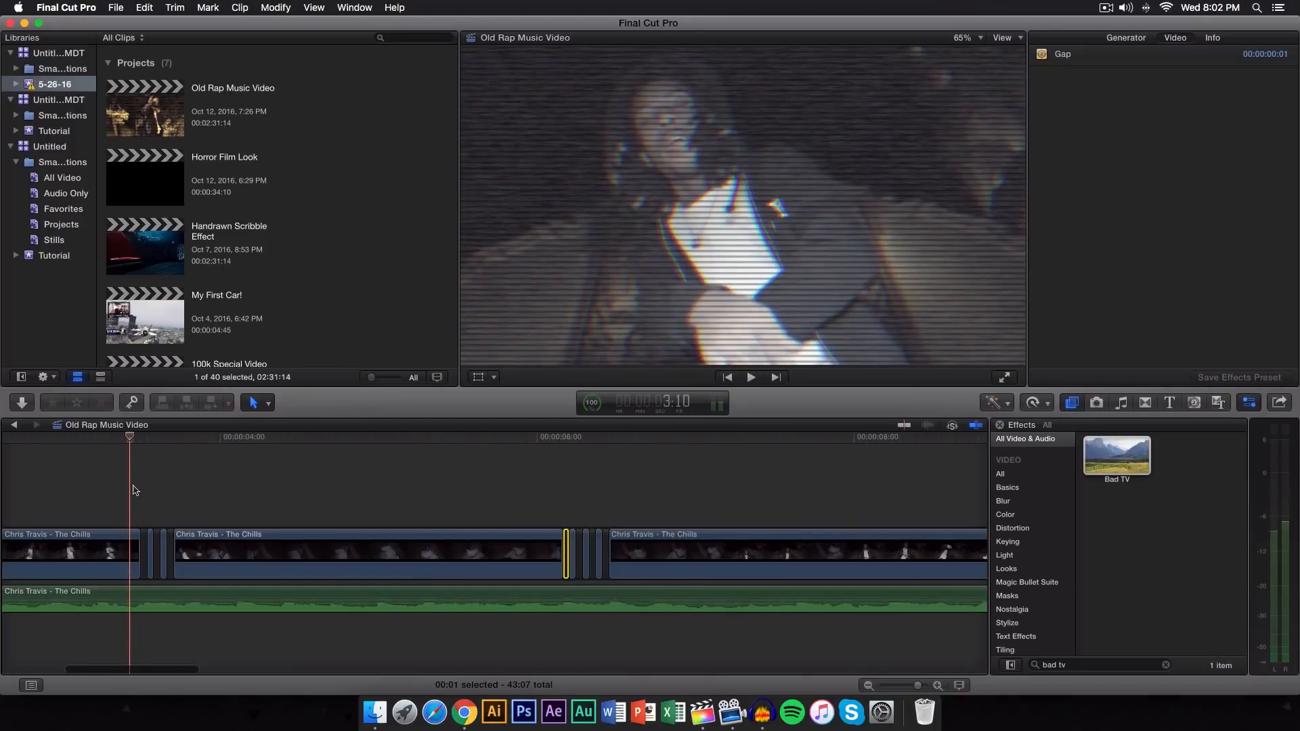
key(space)
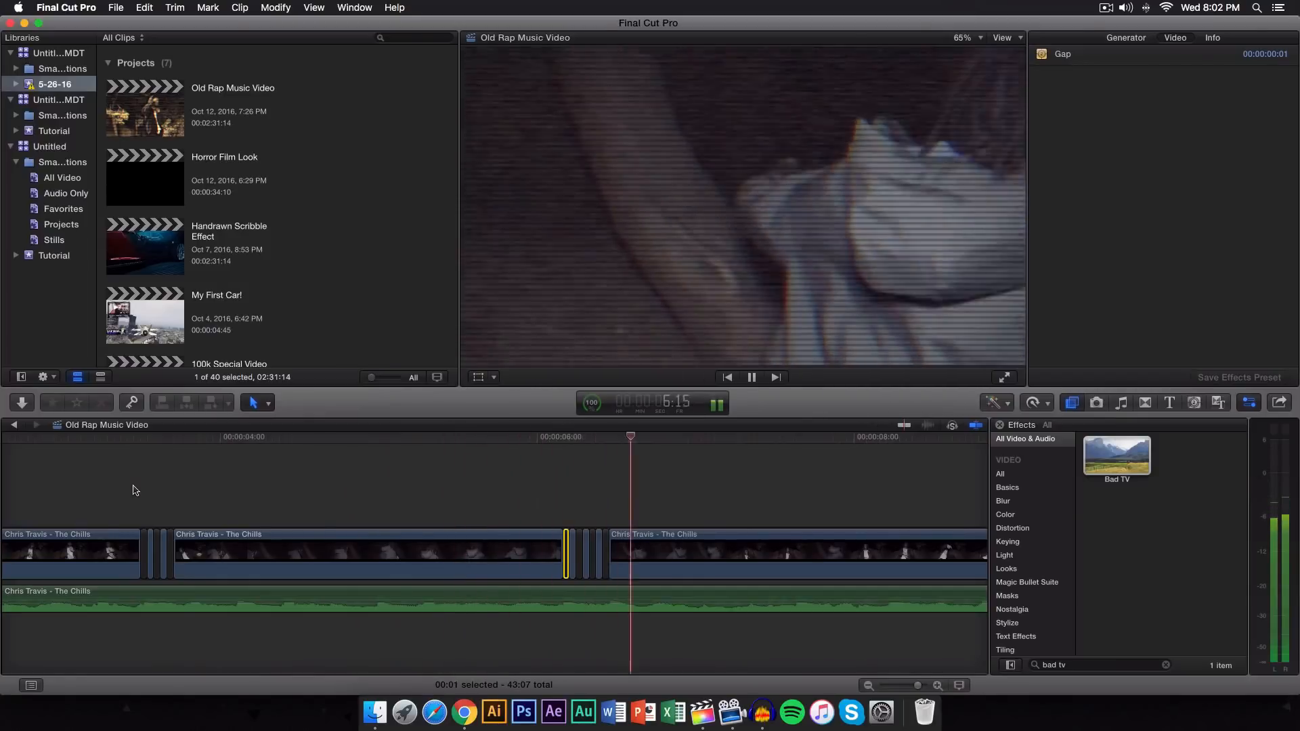
key(space)
Step: Look for the next beat between about 8:04 and 8:15, and fit the whole project in the timeline
click(363, 442)
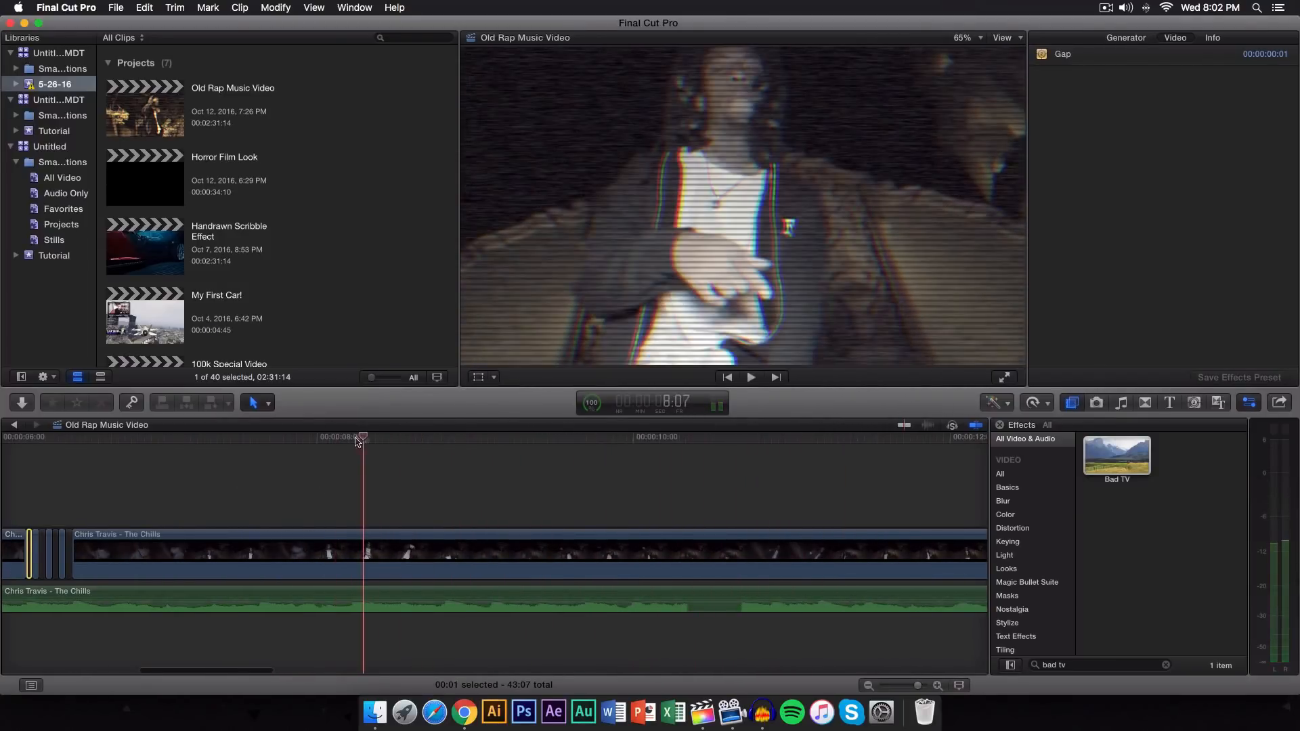
click(351, 442)
key(space)
key(space)
click(344, 439)
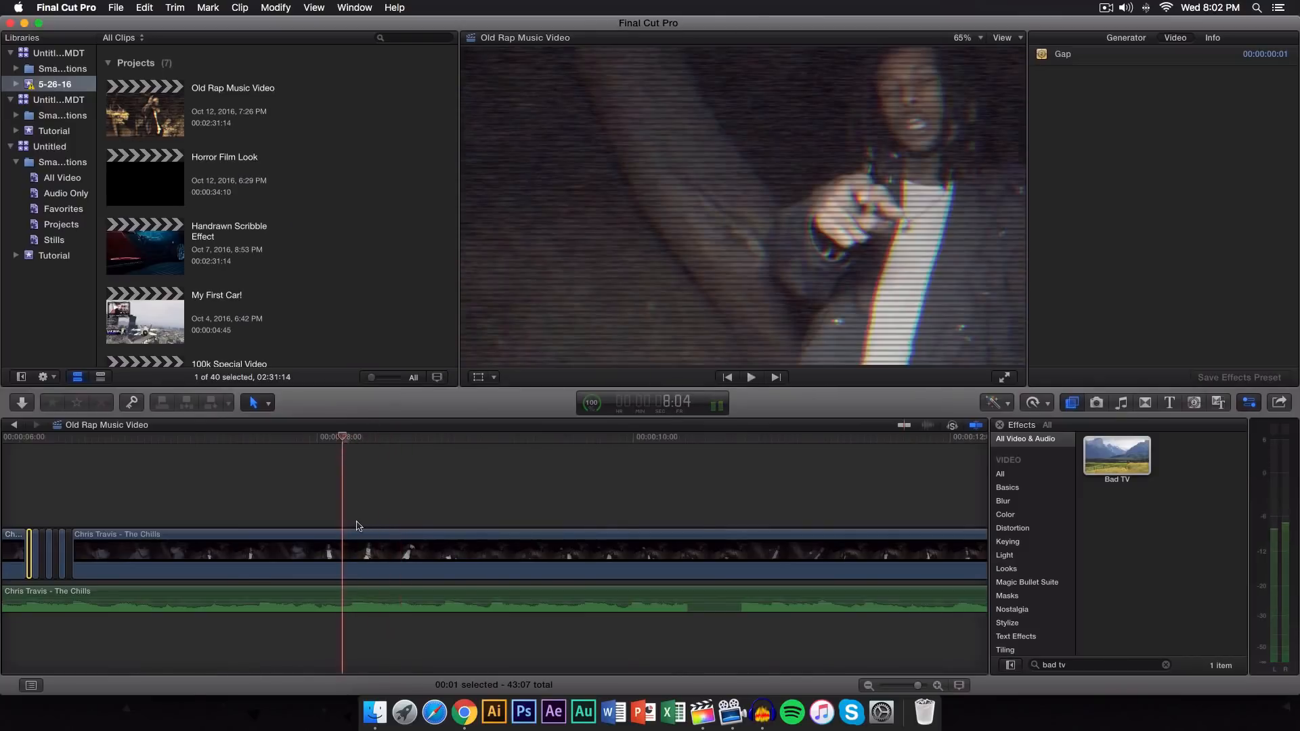
click(350, 438)
click(354, 438)
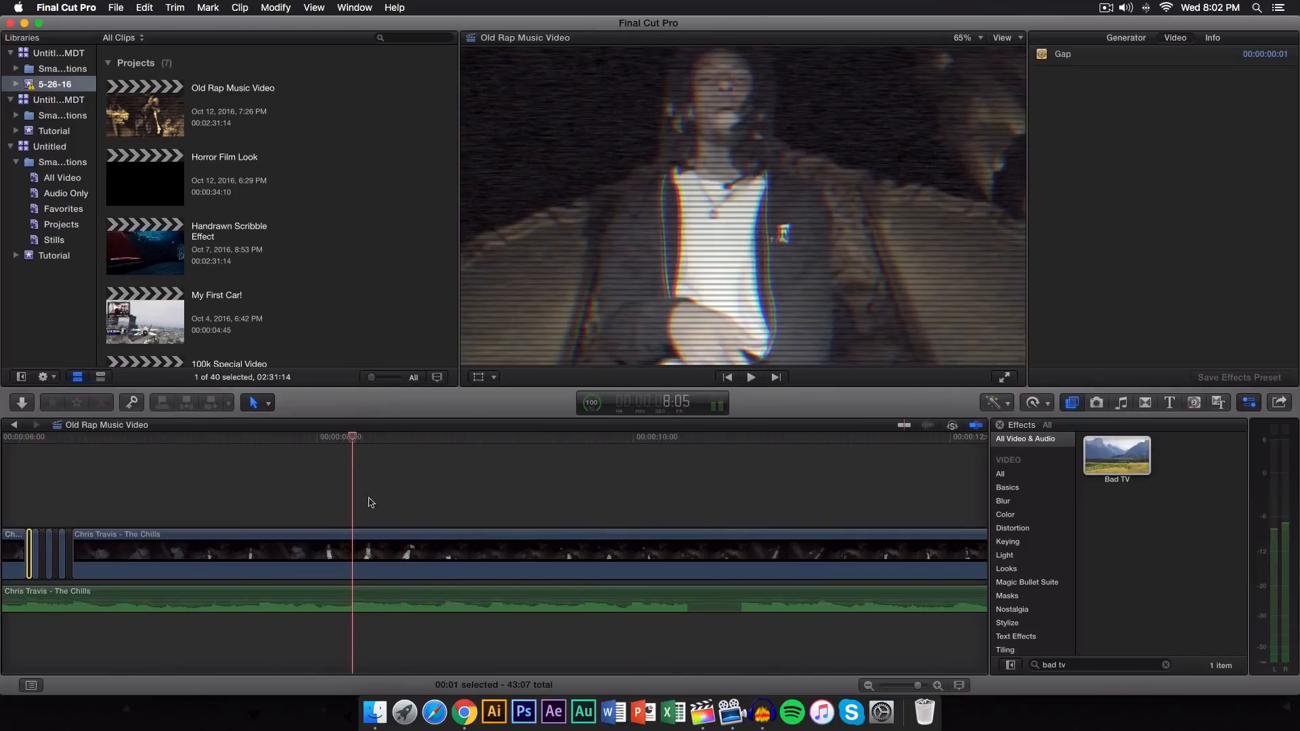
click(355, 438)
click(360, 438)
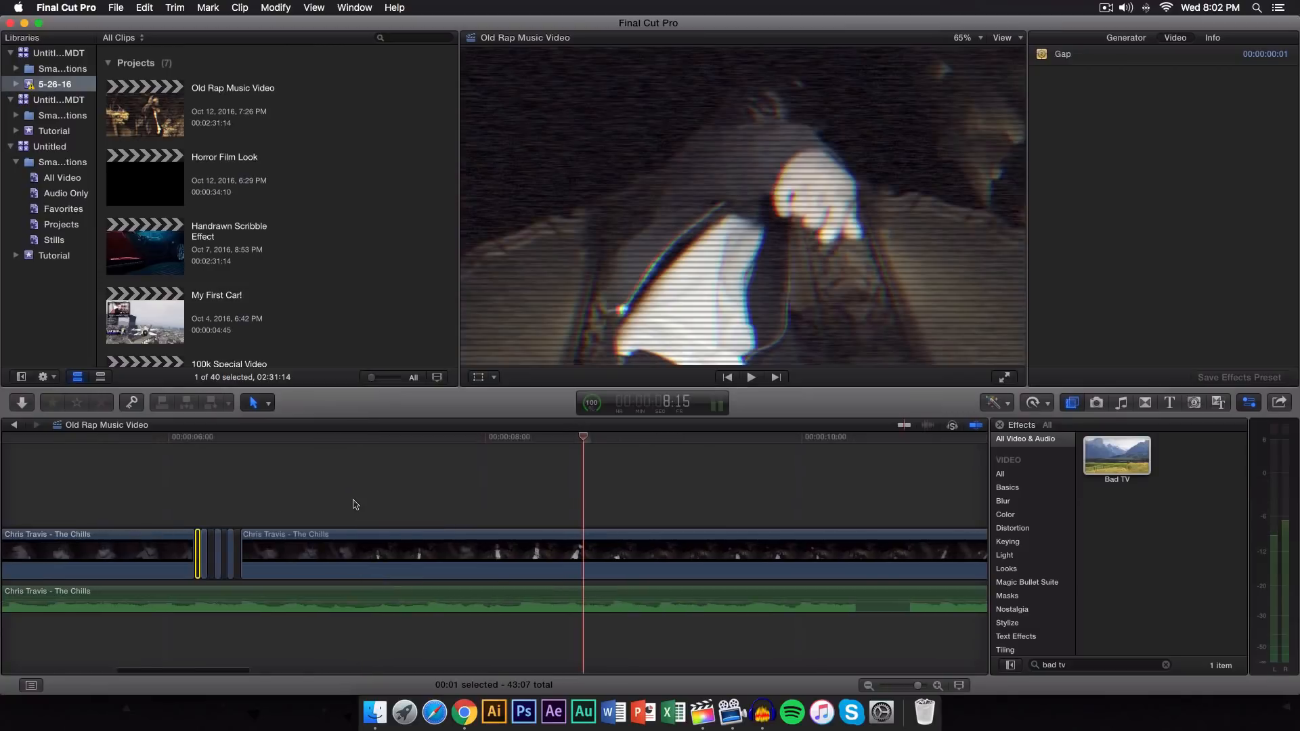
scroll(354, 505, left, 8)
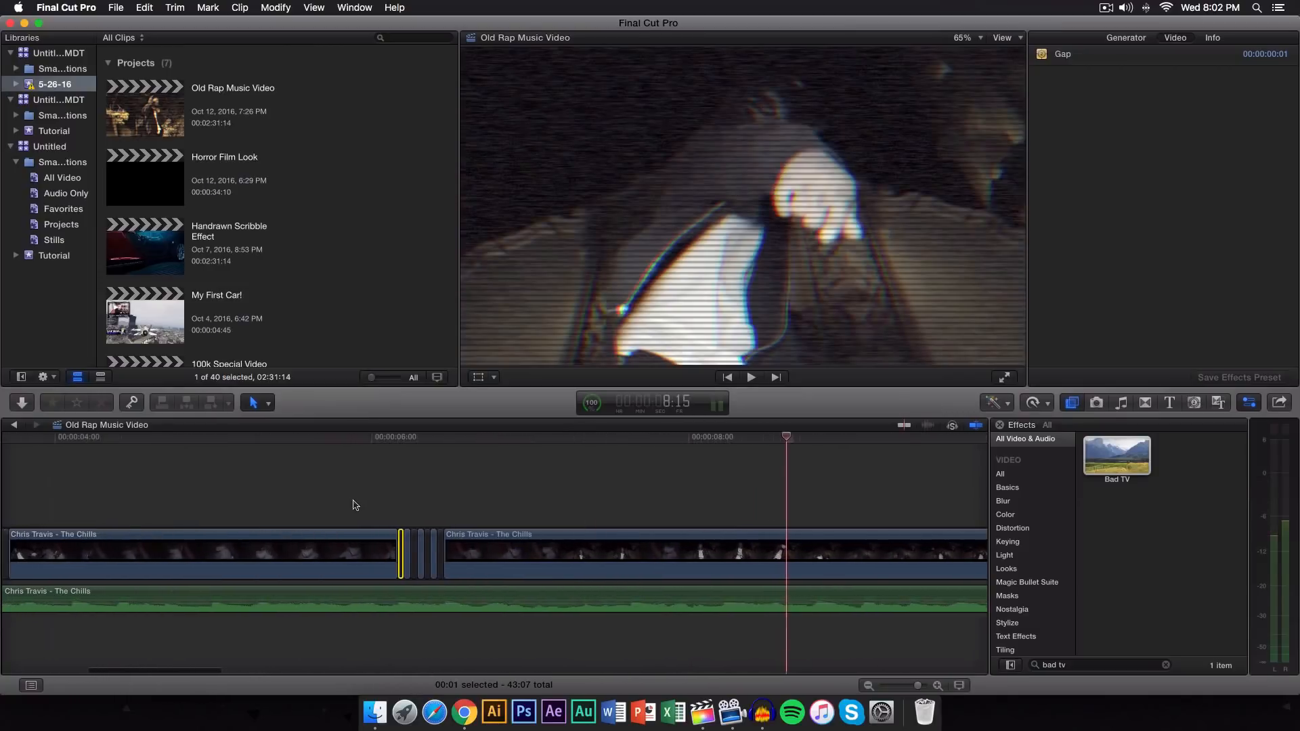
key(shift+z)
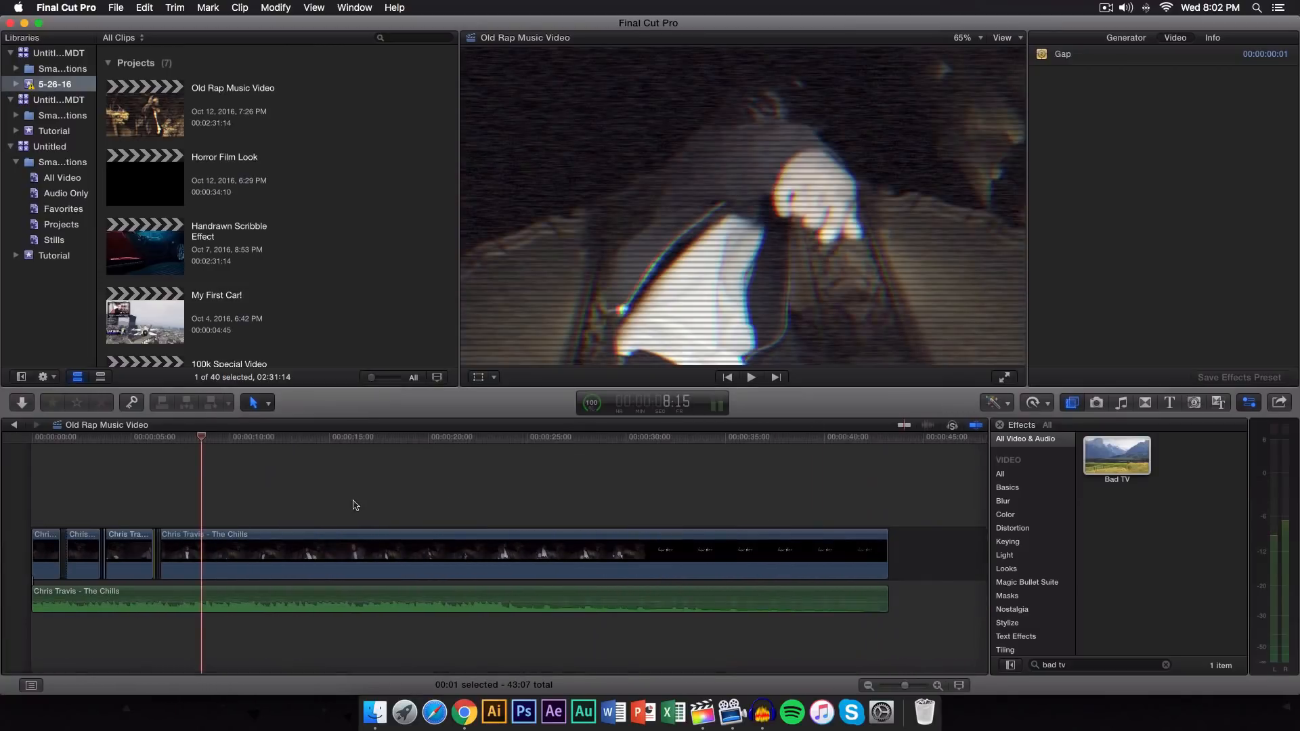